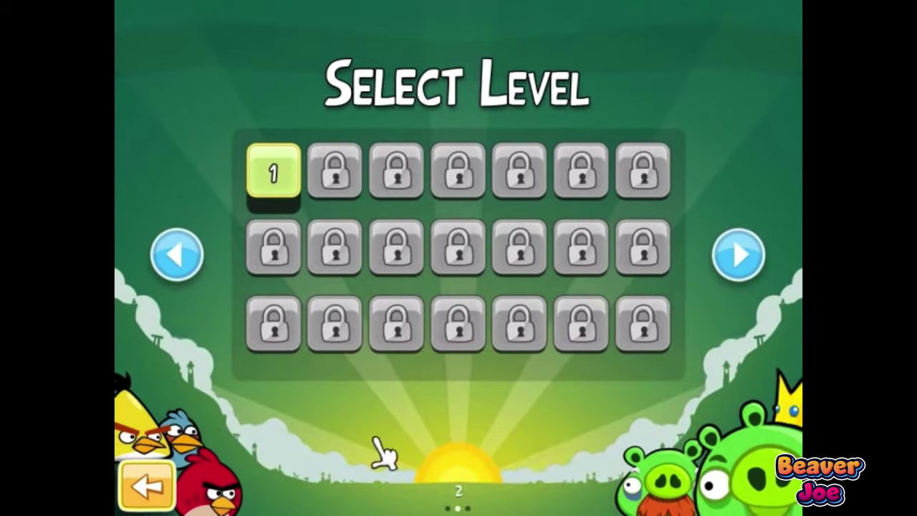
Return to the Angry Birds episode selection, open the Poached Eggs episode, and choose level 1
{"action": "left_click", "coordinate": [159, 488]}
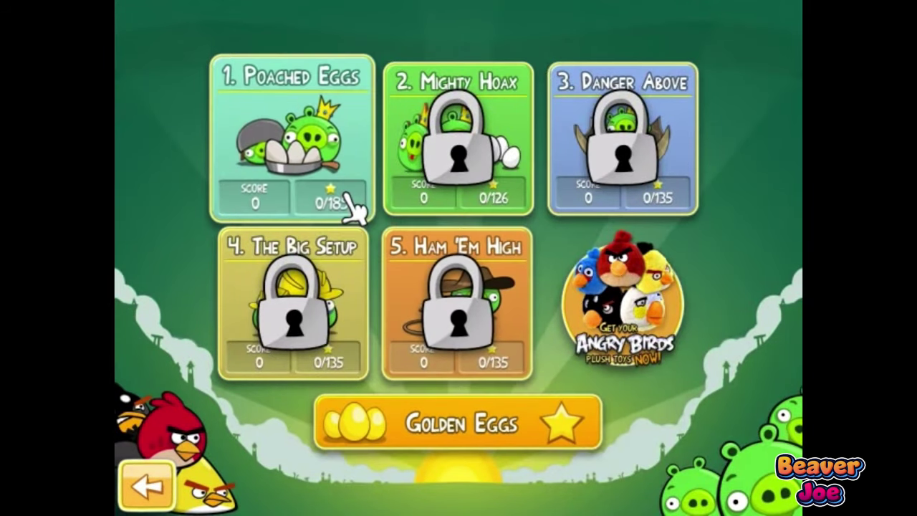
{"action": "left_click", "coordinate": [348, 204]}
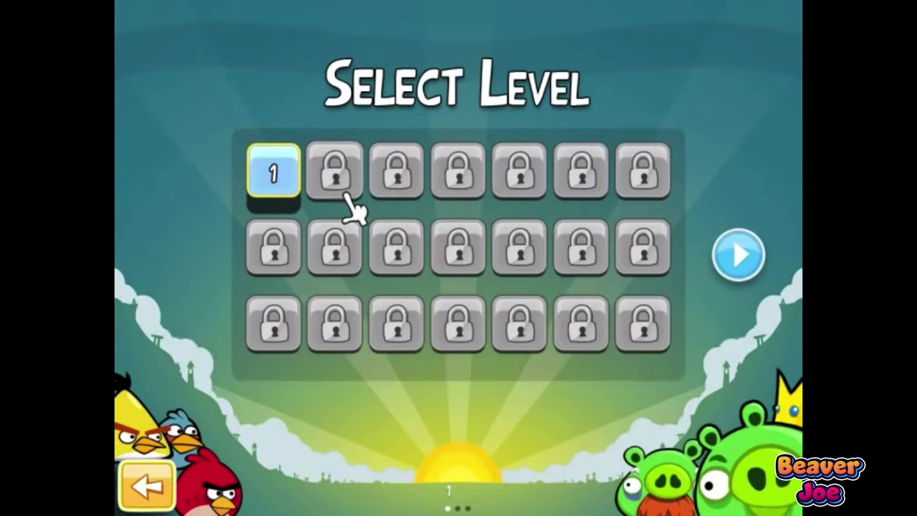
{"action": "left_click", "coordinate": [275, 174]}
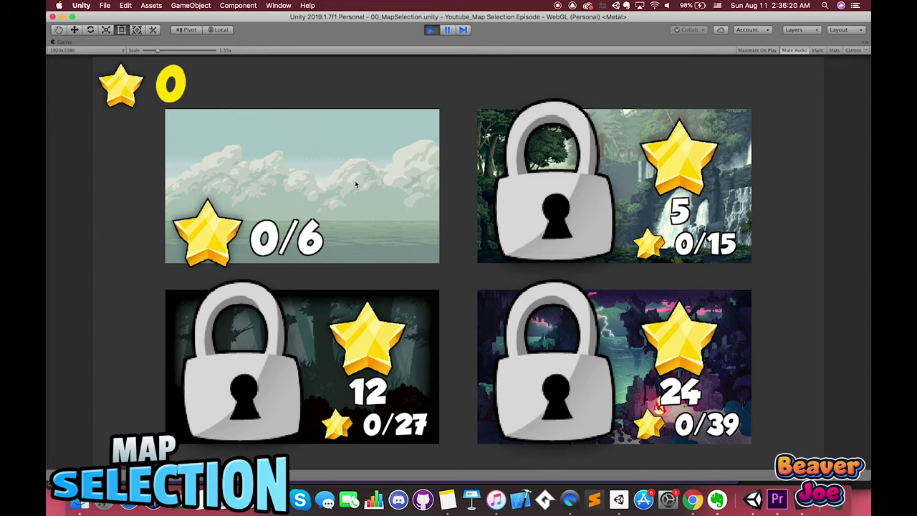
Playtest the first map in Unity, finishing level 01 with two stars and its second level with three stars
{"action": "left_click", "coordinate": [355, 184]}
{"action": "left_click", "coordinate": [202, 213]}
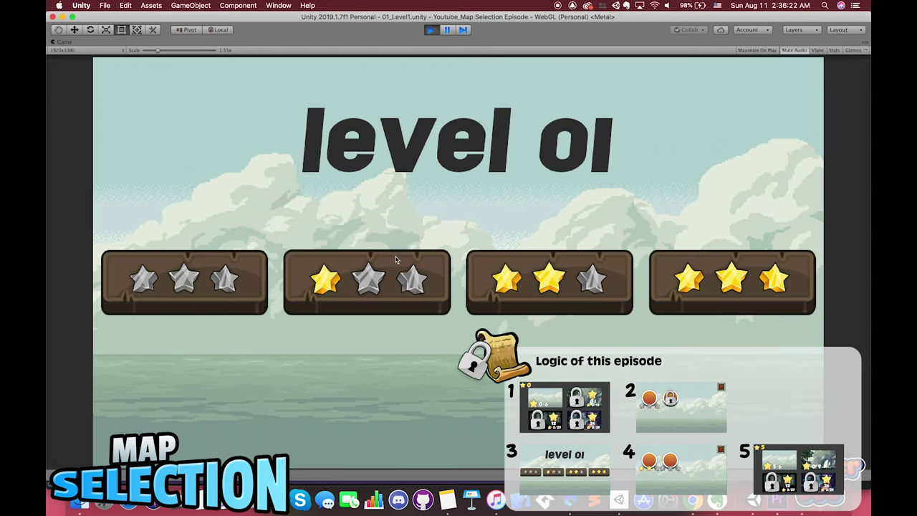
{"action": "left_click", "coordinate": [592, 279]}
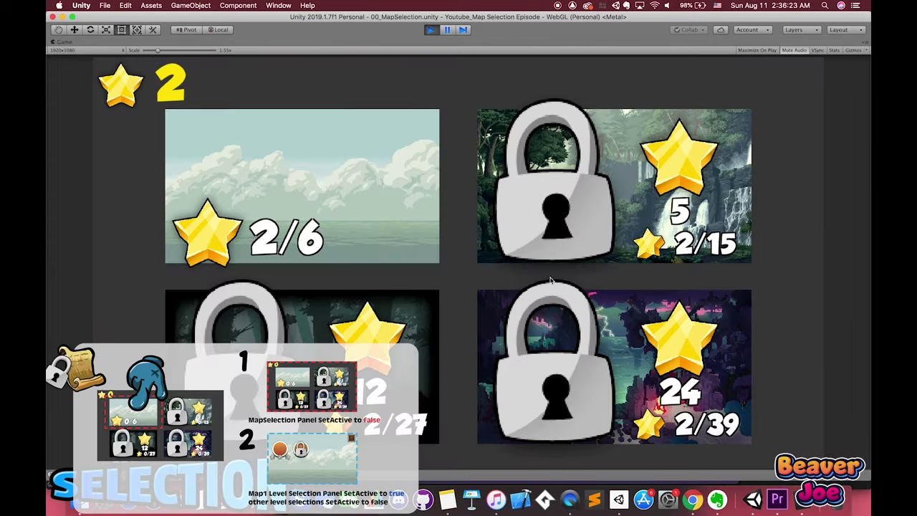
{"action": "left_click", "coordinate": [331, 197]}
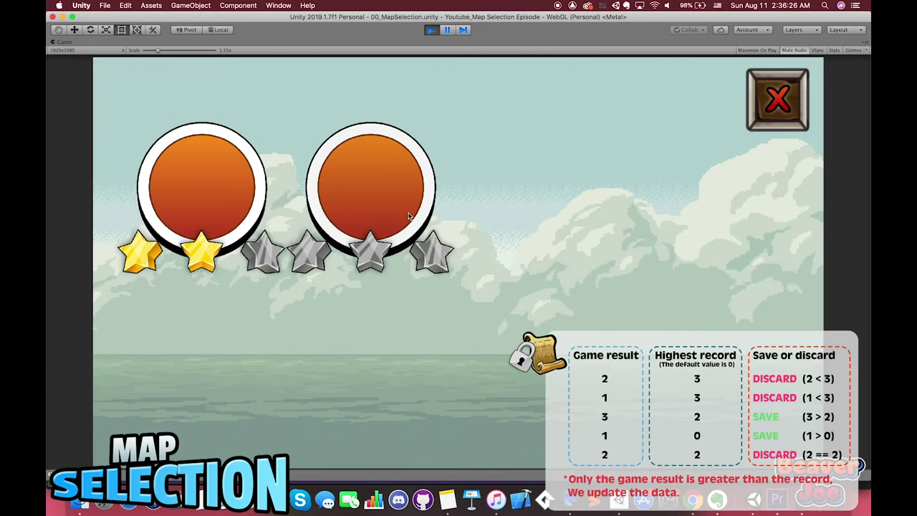
{"action": "left_click", "coordinate": [410, 217]}
{"action": "left_click", "coordinate": [721, 290]}
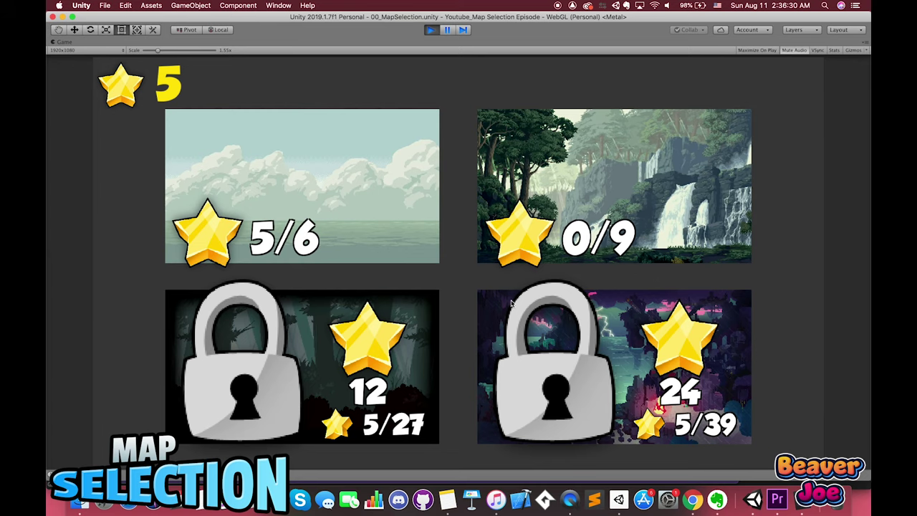
Playtest the waterfall map, finishing its first level with two stars, level 04 with three, and level 05 with two
{"action": "left_click", "coordinate": [573, 210]}
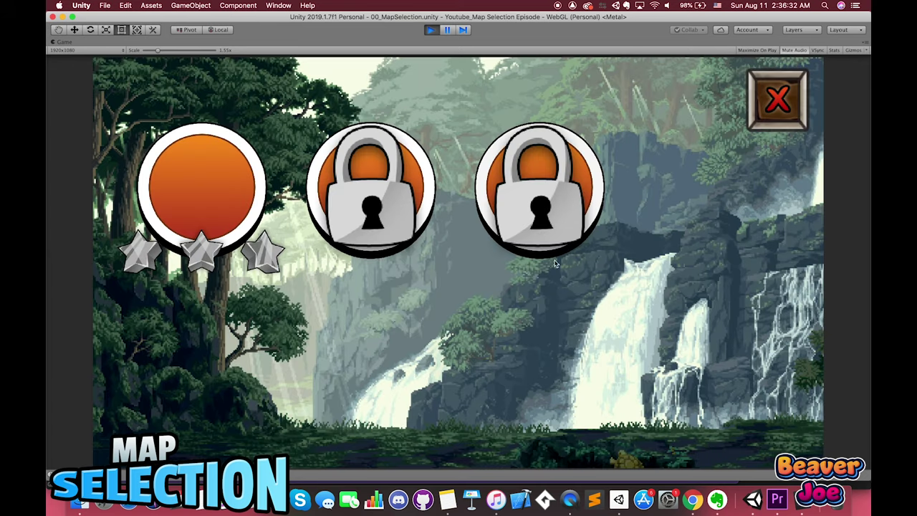
{"action": "left_click", "coordinate": [212, 185]}
{"action": "left_click", "coordinate": [521, 288]}
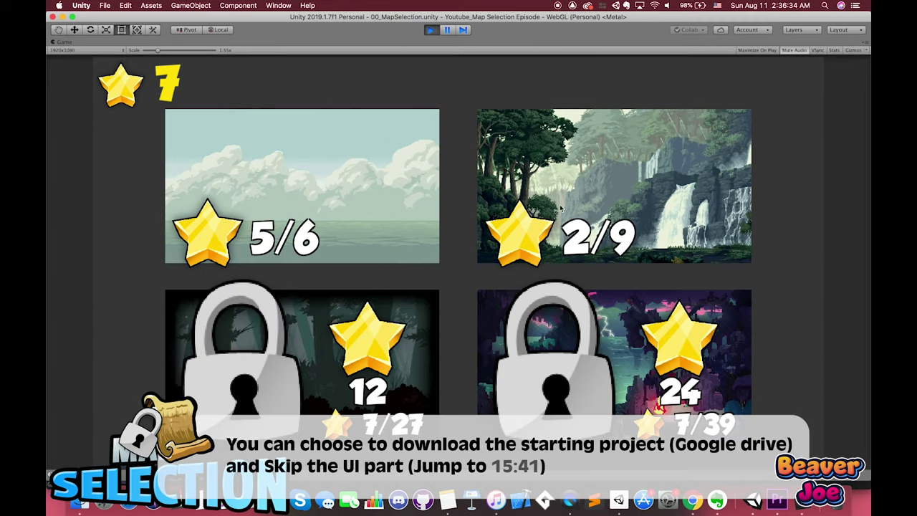
{"action": "left_click", "coordinate": [562, 206]}
{"action": "left_click", "coordinate": [372, 194]}
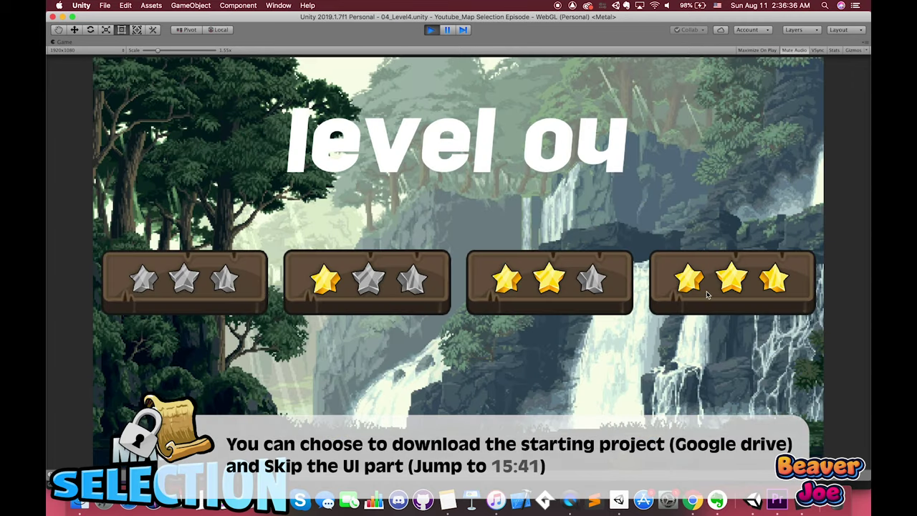
{"action": "left_click", "coordinate": [730, 277]}
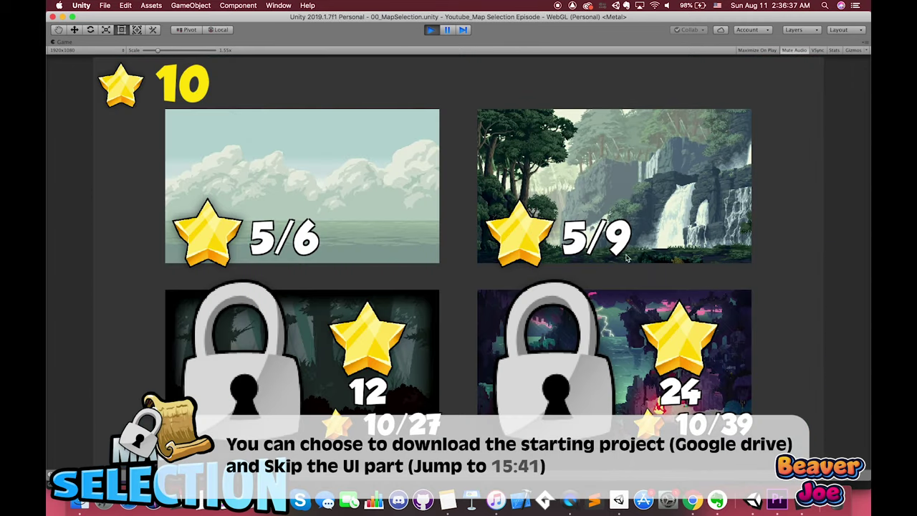
{"action": "left_click", "coordinate": [609, 203]}
{"action": "left_click", "coordinate": [516, 198]}
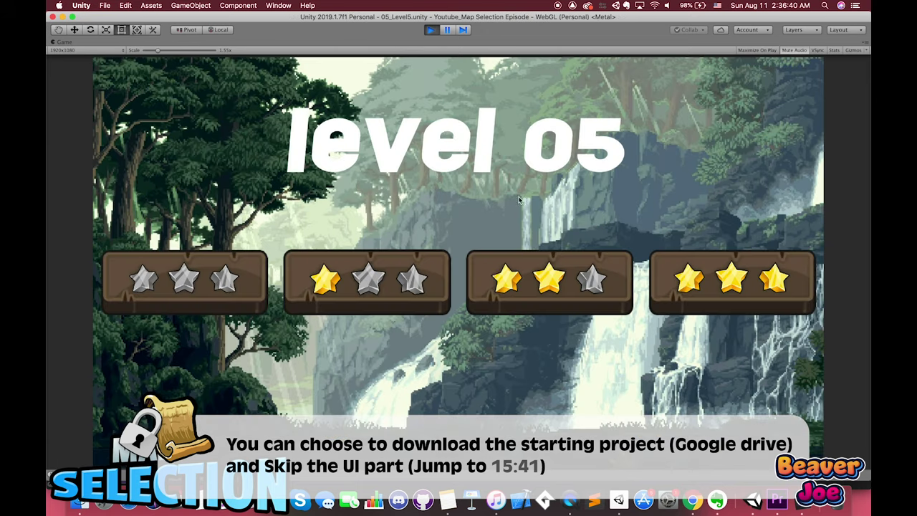
{"action": "left_click", "coordinate": [517, 294]}
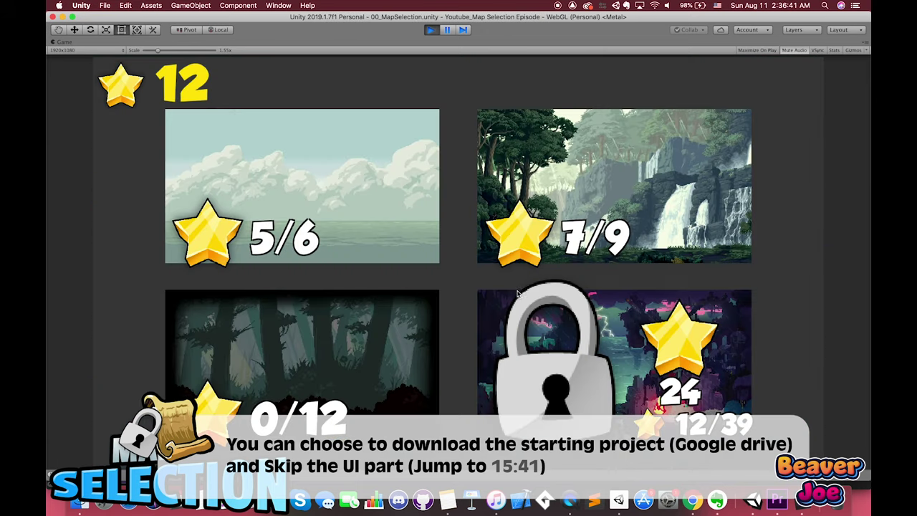
Open the dark forest map and finish level 06 with three stars
{"action": "left_click", "coordinate": [295, 386]}
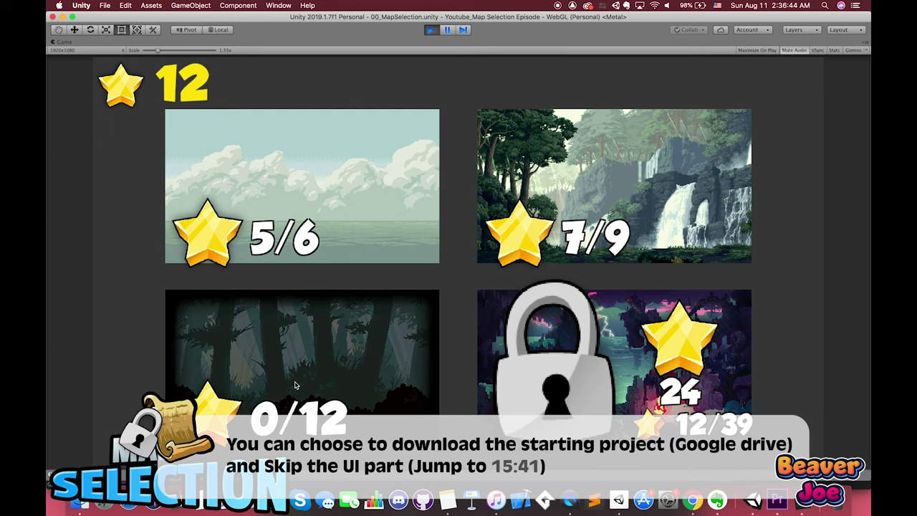
{"action": "left_click", "coordinate": [204, 185]}
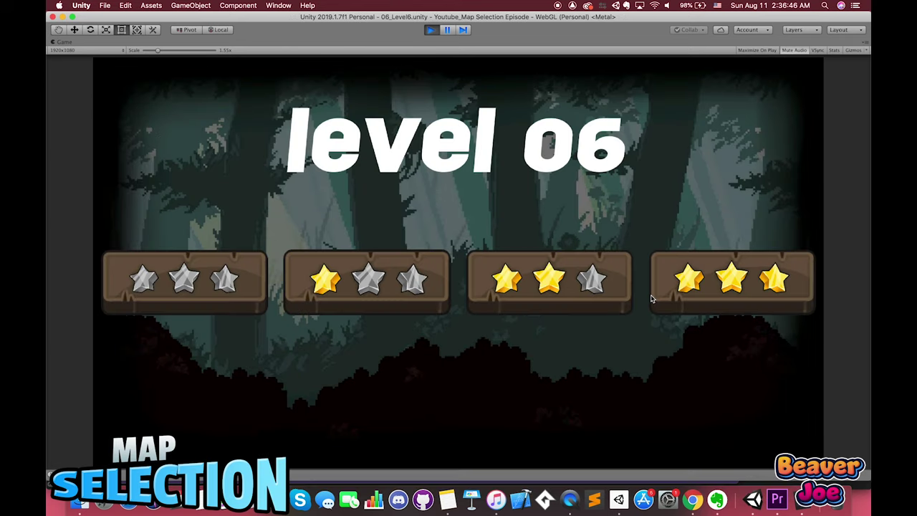
{"action": "left_click", "coordinate": [713, 287]}
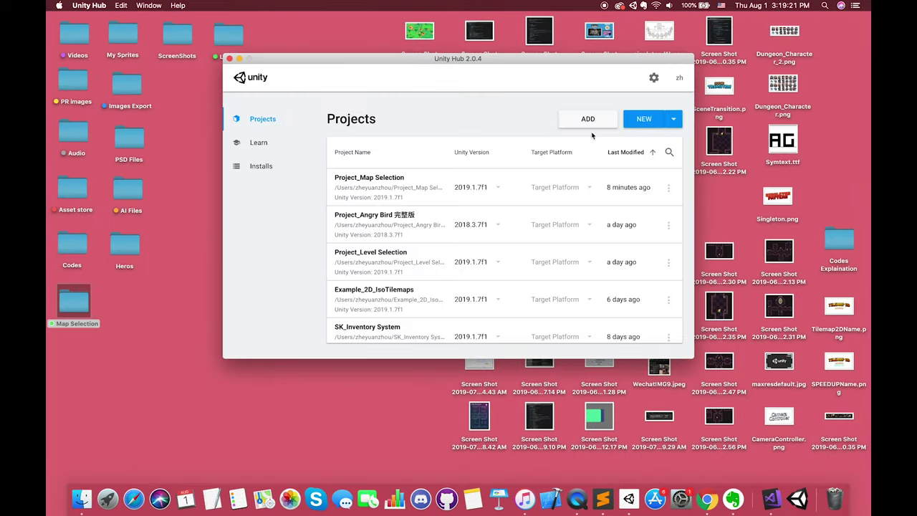
Create a new Unity project named Youtube_Map Selection Episode
{"action": "left_click", "coordinate": [628, 121]}
{"action": "key", "text": "super+a"}
{"action": "key", "text": "BackSpace"}
{"action": "type", "text": "Youtube_Map Selection Tutorial"}
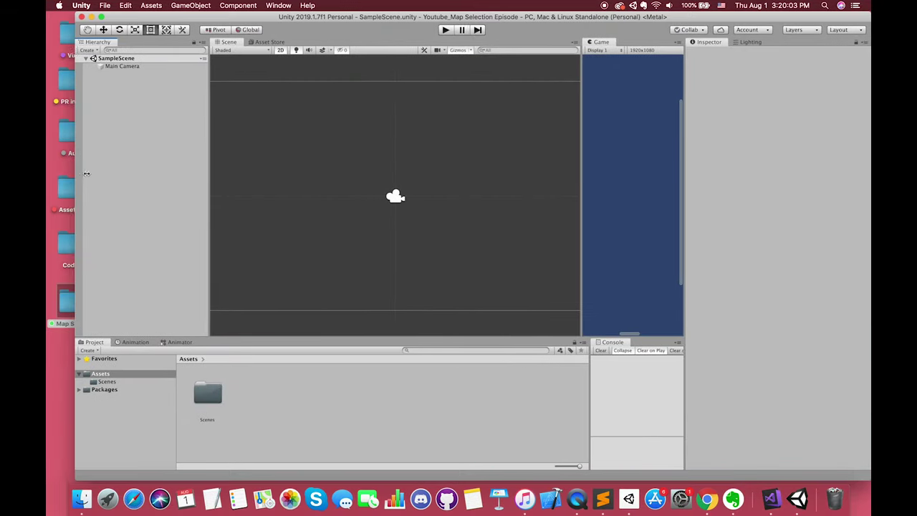
Import the Sprites and Fonts folders from the desktop's Map Selection folder into the project's Assets
{"action": "left_click", "coordinate": [72, 301]}
{"action": "double_click", "coordinate": [73, 301]}
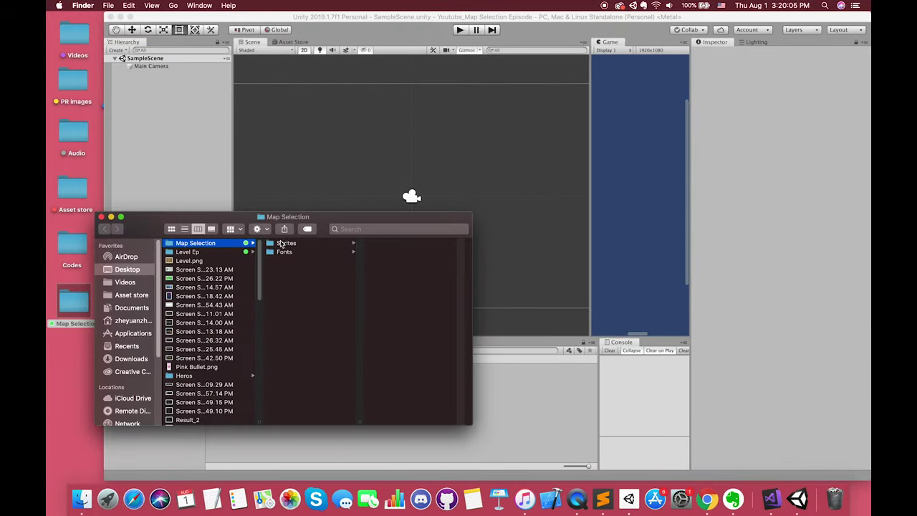
{"action": "left_click", "coordinate": [282, 244]}
{"action": "left_click", "coordinate": [283, 251], "text": "shift"}
{"action": "left_click_drag", "start_coordinate": [283, 249], "coordinate": [376, 337]}
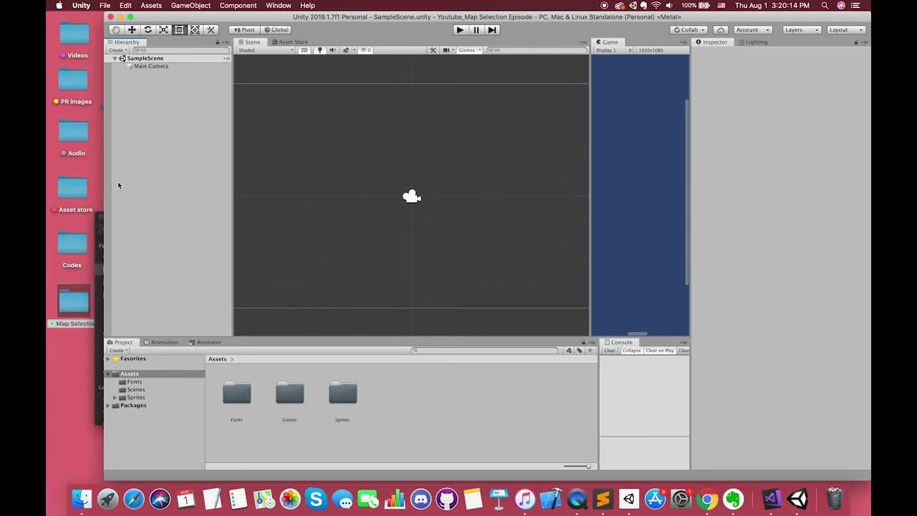
Rename the SampleScene asset in the Scenes folder as 00_MapSelection
{"action": "left_click_drag", "start_coordinate": [104, 184], "coordinate": [46, 183]}
{"action": "double_click", "coordinate": [239, 400]}
{"action": "left_click", "coordinate": [187, 393]}
{"action": "key", "text": "Return"}
{"action": "type", "text": "00_Mapselection"}
{"action": "key", "text": "Return"}
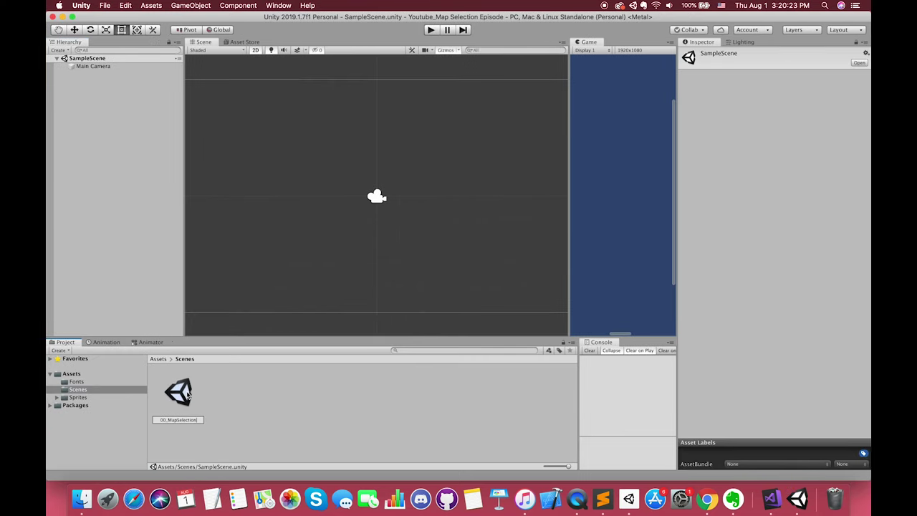
Show the Sprites folder's contents and add a UI Canvas to the 00_MapSelection scene
{"action": "left_click", "coordinate": [78, 397]}
{"action": "right_click", "coordinate": [101, 140]}
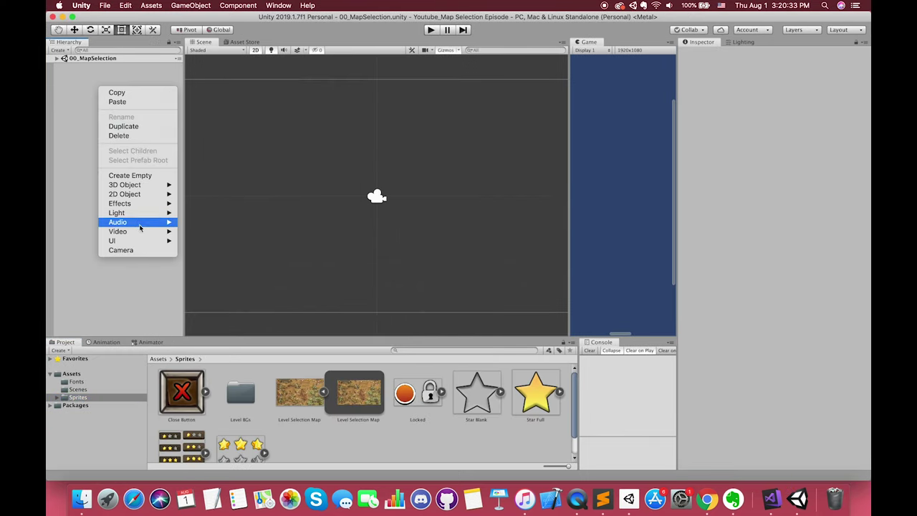
{"action": "mouse_move", "coordinate": [143, 241]}
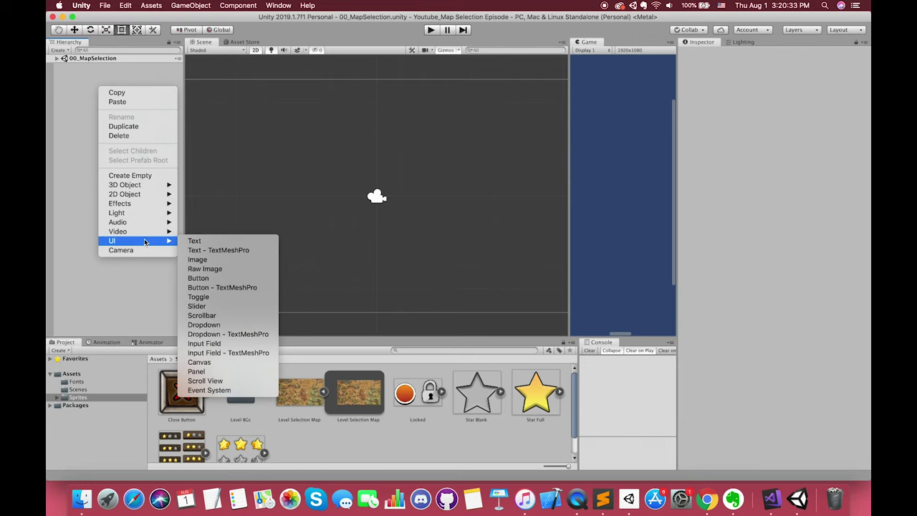
{"action": "left_click", "coordinate": [214, 367]}
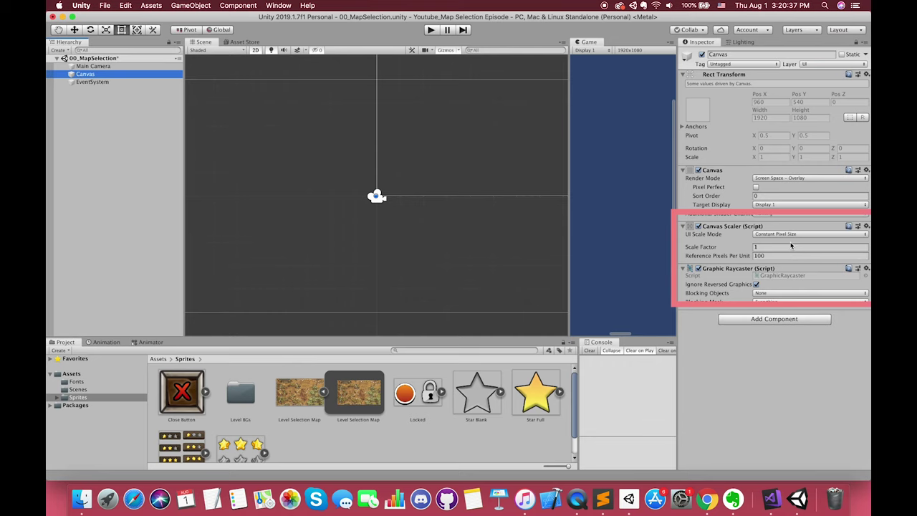
Set the Canvas Scaler to Scale With Screen Size with a reference resolution of 1920 by 1080
{"action": "left_click", "coordinate": [791, 236]}
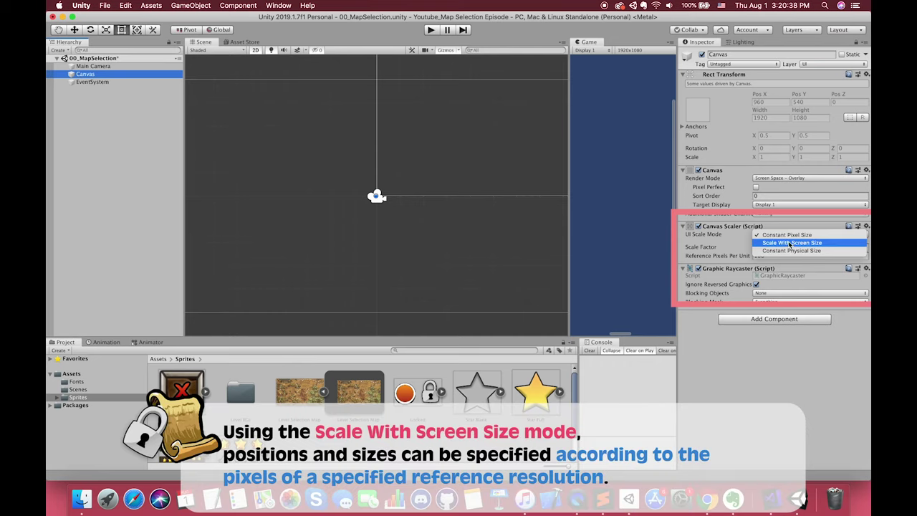
{"action": "left_click", "coordinate": [791, 243]}
{"action": "left_click", "coordinate": [770, 246]}
{"action": "type", "text": "1920"}
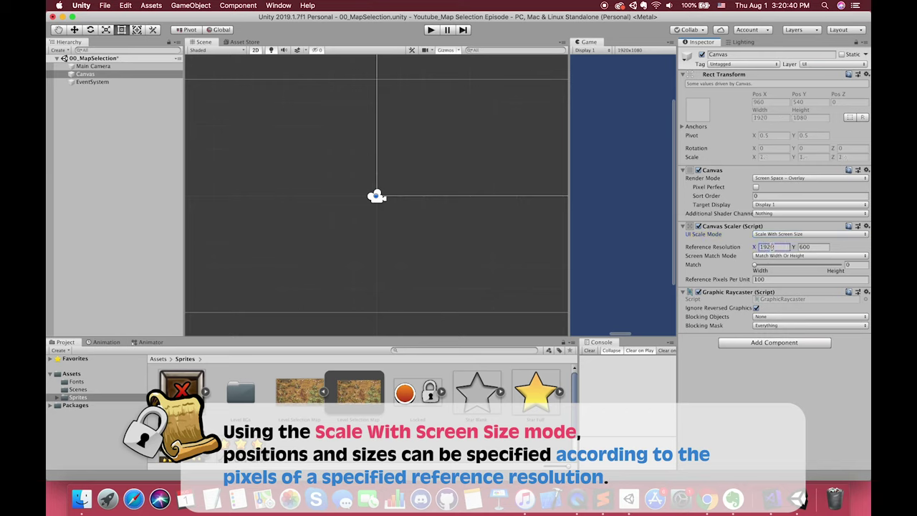
{"action": "left_click", "coordinate": [813, 245]}
{"action": "type", "text": "108"}
Widen the Game view and set the Main Camera's background to dark grey 3F3F3F
{"action": "left_click_drag", "start_coordinate": [570, 177], "coordinate": [432, 189]}
{"action": "left_click", "coordinate": [93, 66]}
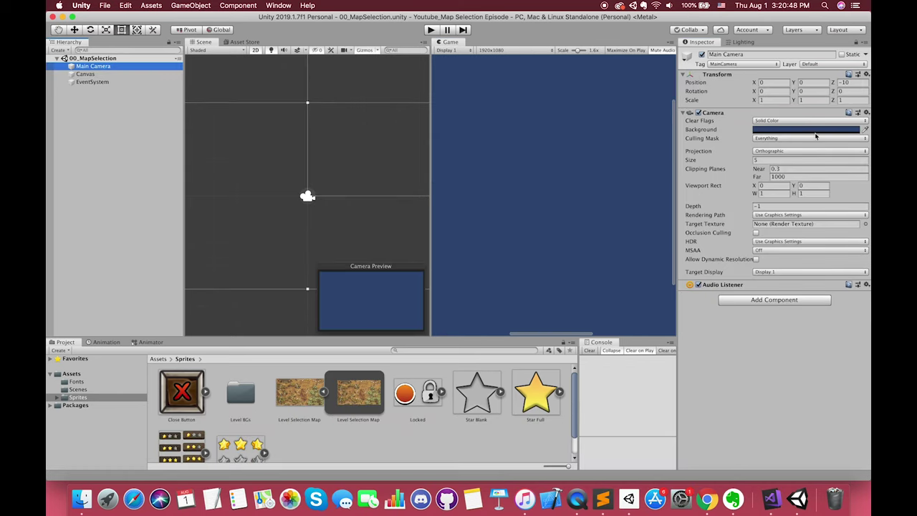
{"action": "scroll", "coordinate": [600, 178], "scroll_direction": "down", "scroll_amount": 5}
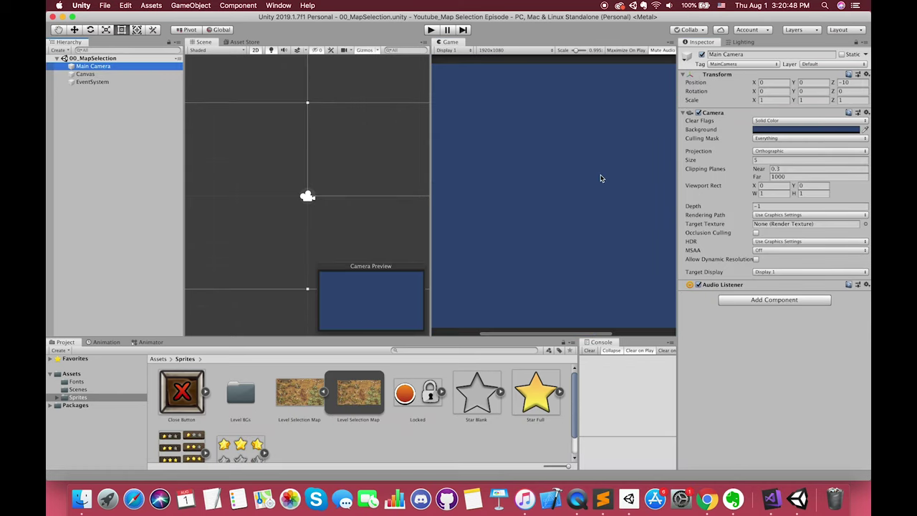
{"action": "left_click", "coordinate": [798, 133]}
{"action": "left_click", "coordinate": [76, 112]}
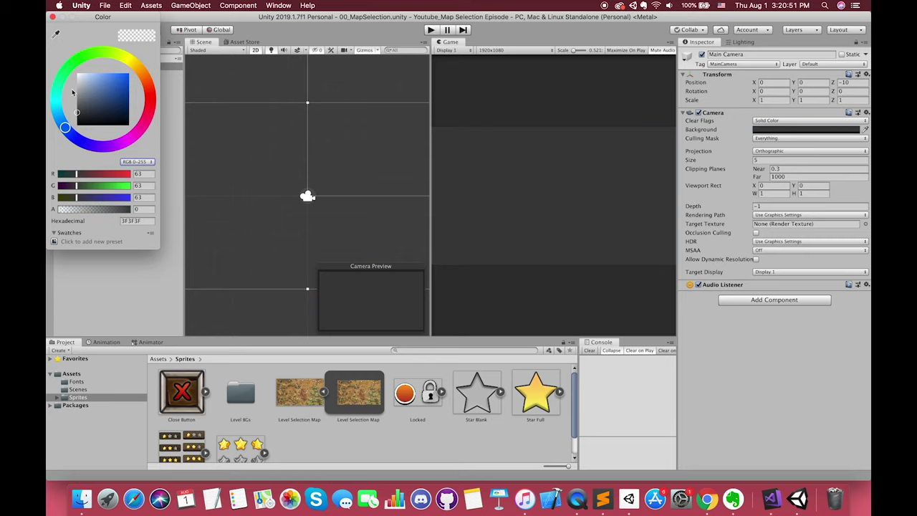
{"action": "left_click", "coordinate": [52, 17]}
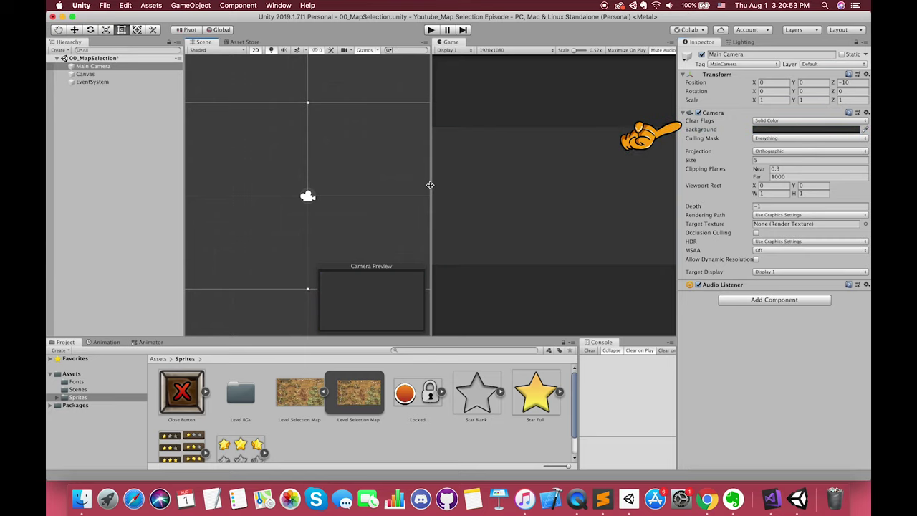
Add a UI Panel as a child of the Canvas
{"action": "left_click_drag", "start_coordinate": [430, 189], "coordinate": [466, 188]}
{"action": "scroll", "coordinate": [374, 191], "scroll_direction": "down", "scroll_amount": 4}
{"action": "middle_click_drag", "start_coordinate": [361, 192], "coordinate": [330, 178]}
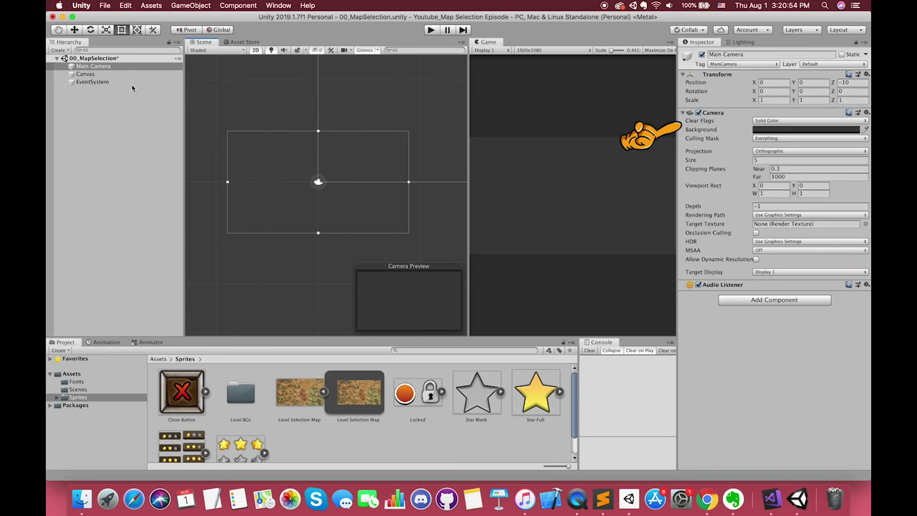
{"action": "left_click", "coordinate": [101, 75]}
{"action": "right_click", "coordinate": [96, 75]}
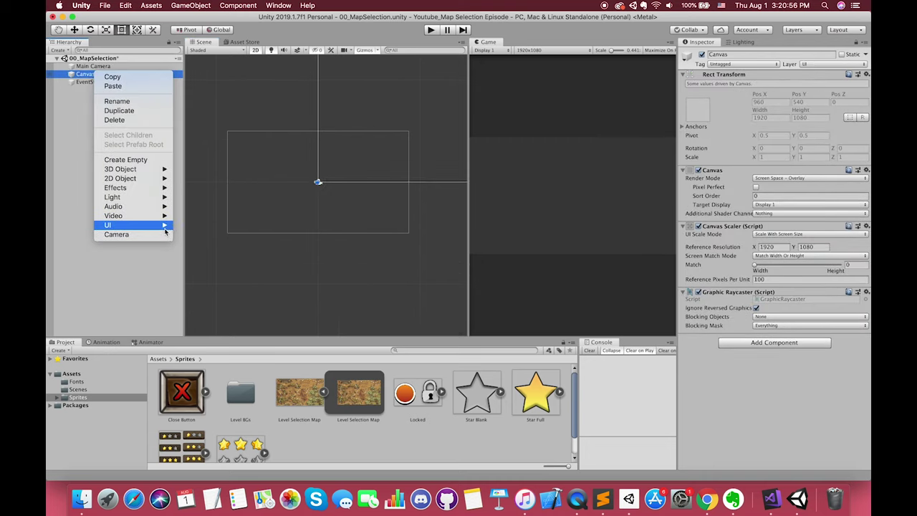
{"action": "mouse_move", "coordinate": [165, 228]}
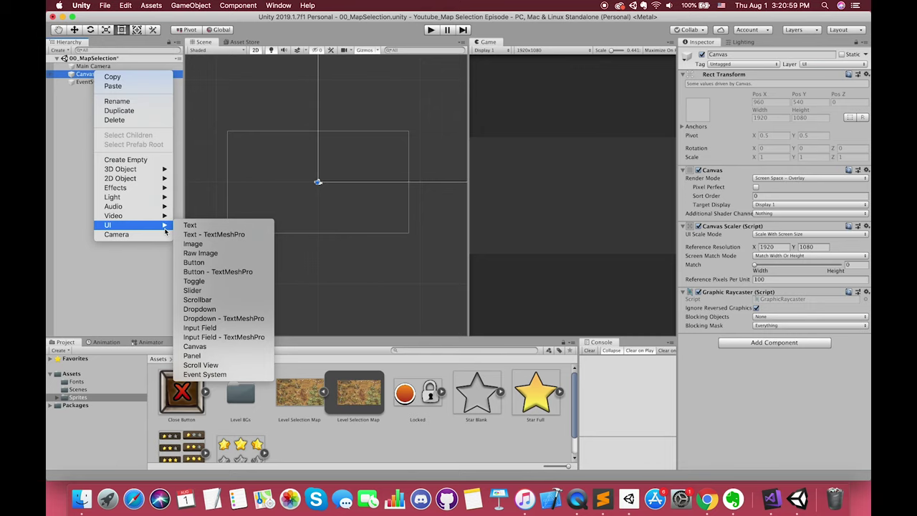
{"action": "left_click", "coordinate": [209, 357]}
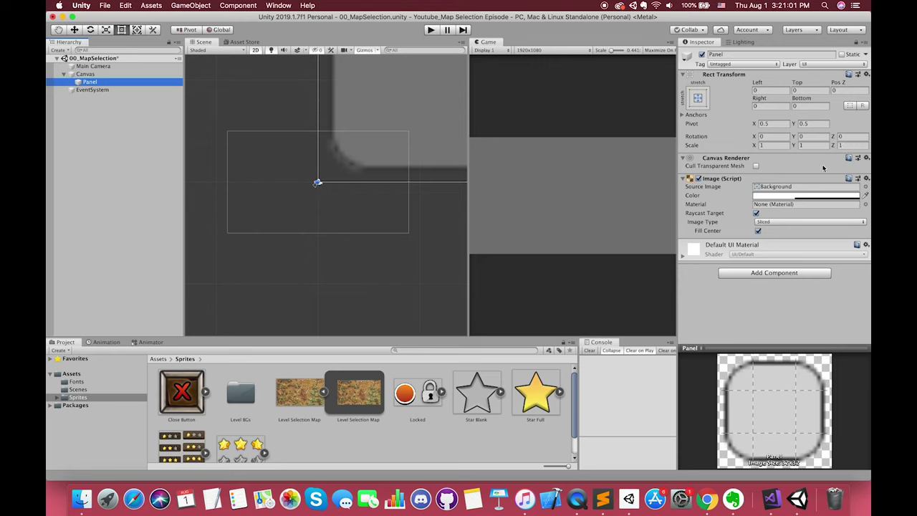
Make the Panel's image color fully transparent by lowering its alpha
{"action": "double_click", "coordinate": [108, 84]}
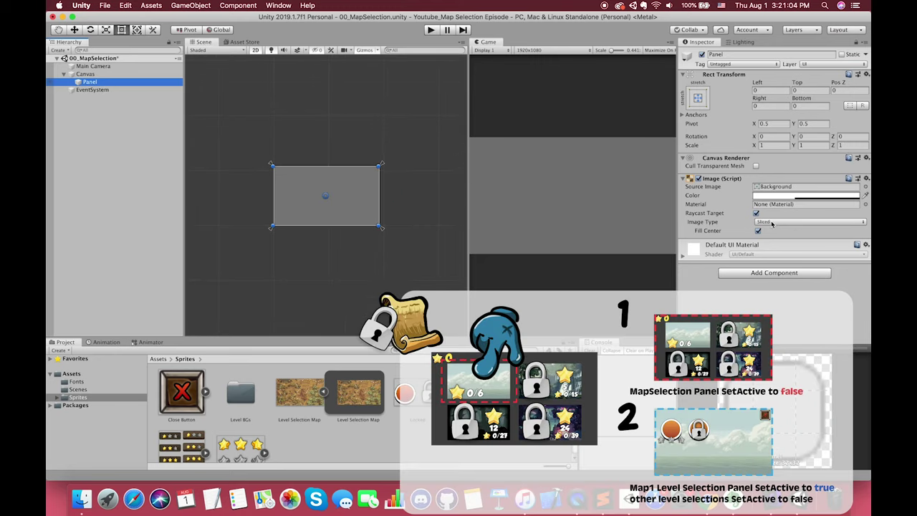
{"action": "left_click", "coordinate": [849, 198]}
{"action": "left_click_drag", "start_coordinate": [74, 212], "coordinate": [57, 210]}
{"action": "left_click", "coordinate": [53, 16]}
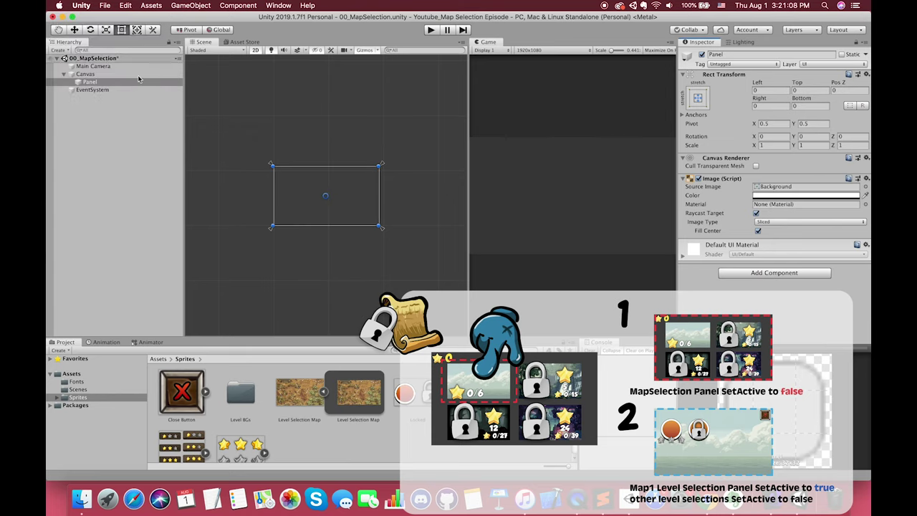
Rename the Canvas's Panel object to Map Panel
{"action": "scroll", "coordinate": [343, 214], "scroll_direction": "up", "scroll_amount": 2}
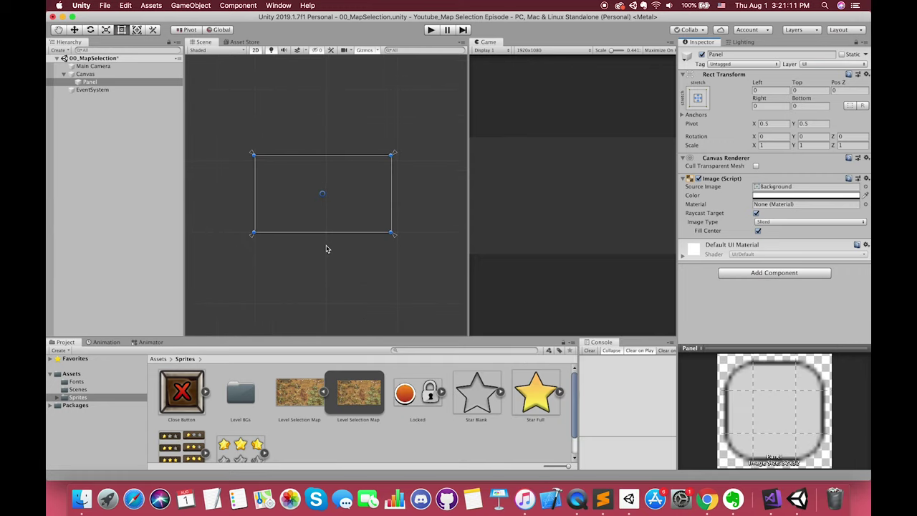
{"action": "left_click", "coordinate": [93, 83]}
{"action": "left_click", "coordinate": [93, 84]}
{"action": "type", "text": "Map"}
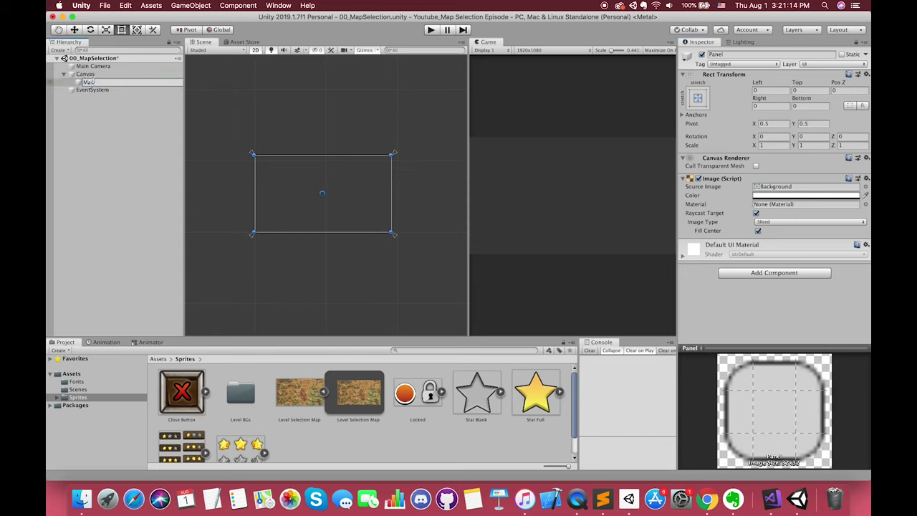
{"action": "key", "text": "Return"}
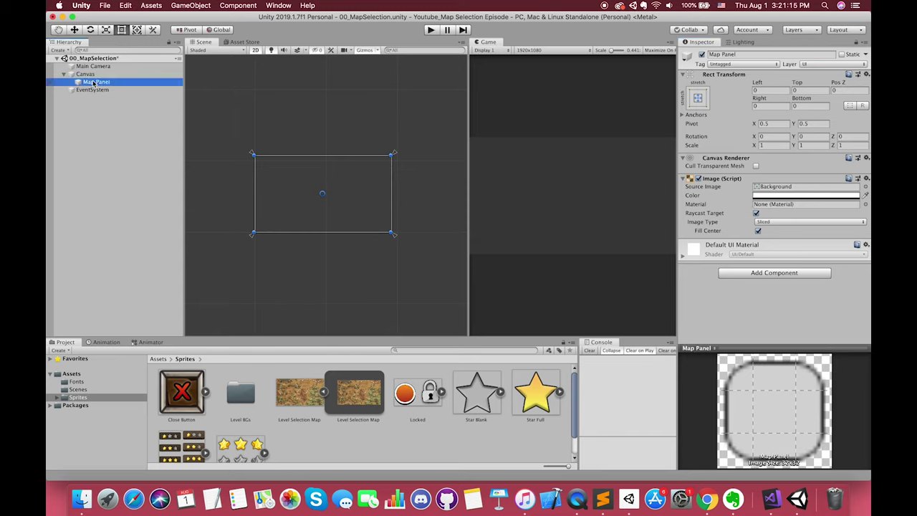
Add a UI Panel as a child of Map Panel and name it Map Selection Panel
{"action": "right_click", "coordinate": [93, 83]}
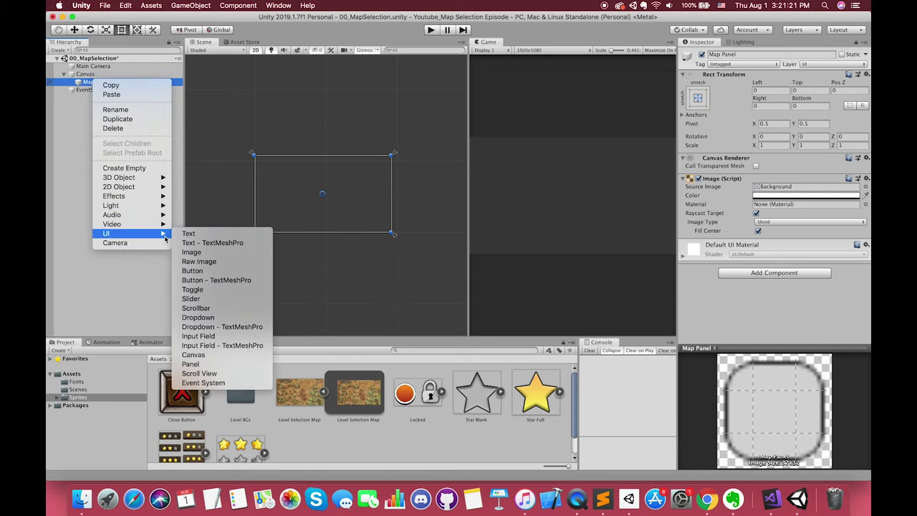
{"action": "left_click", "coordinate": [204, 367]}
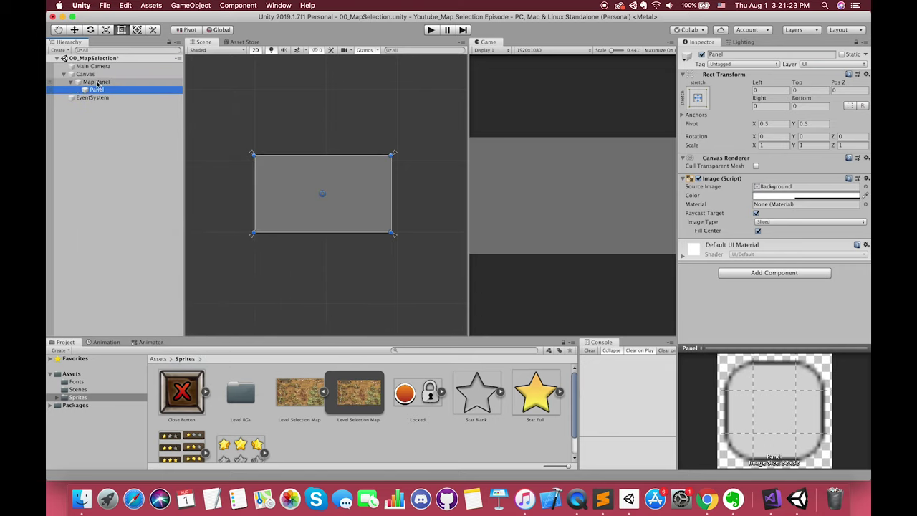
{"action": "left_click", "coordinate": [98, 93]}
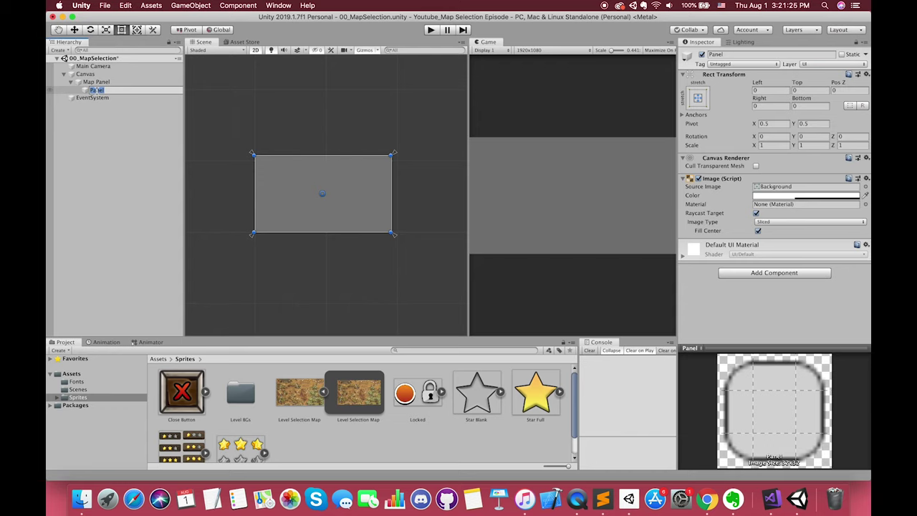
{"action": "type", "text": "Map Selection"}
{"action": "key", "text": "Return"}
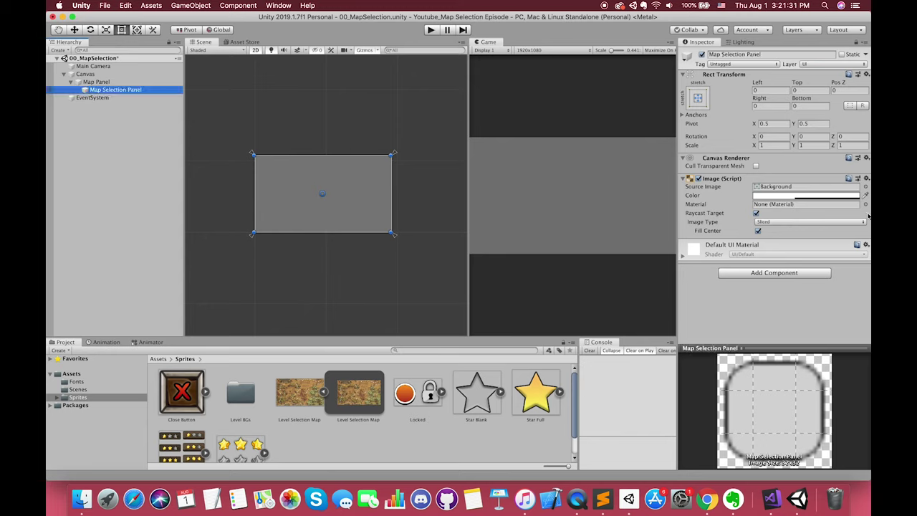
Make the Map Selection Panel's image color fully transparent by setting its alpha to 0
{"action": "left_click", "coordinate": [818, 197]}
{"action": "left_click_drag", "start_coordinate": [82, 209], "coordinate": [53, 208]}
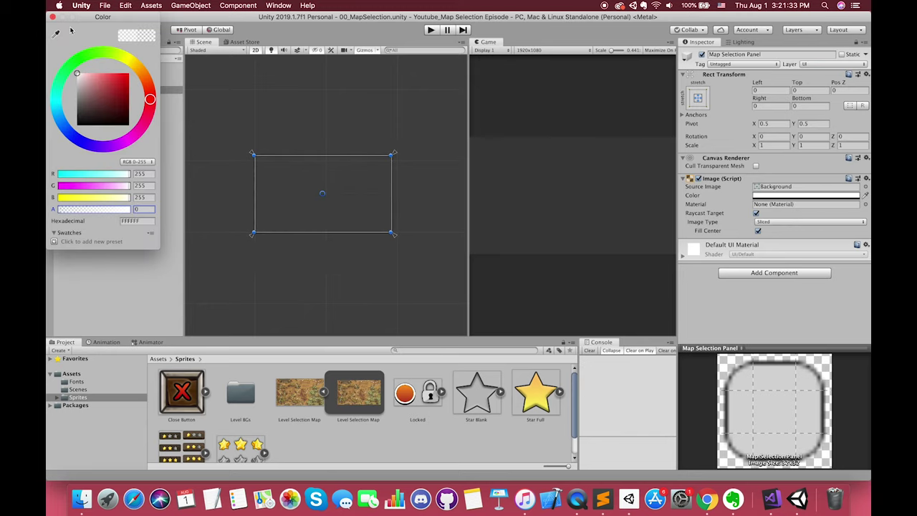
{"action": "left_click", "coordinate": [53, 16]}
Add a UI Image under Map Selection Panel and assign it the Level 01 sprite from the Level BGs folder
{"action": "right_click", "coordinate": [106, 88]}
{"action": "mouse_move", "coordinate": [161, 240]}
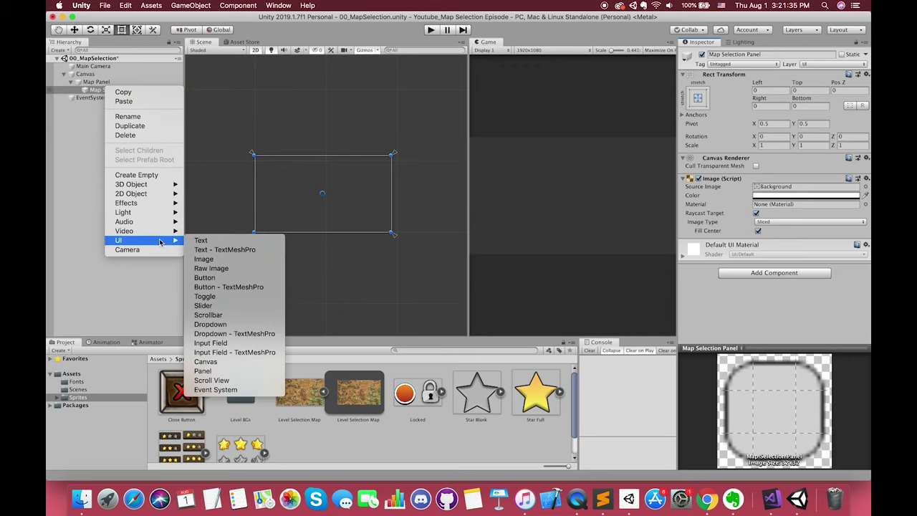
{"action": "left_click", "coordinate": [205, 259]}
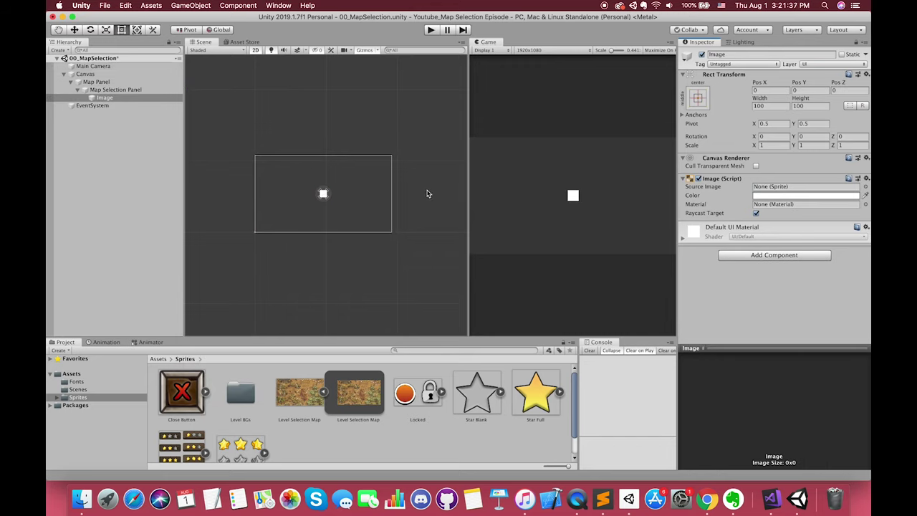
{"action": "double_click", "coordinate": [241, 393]}
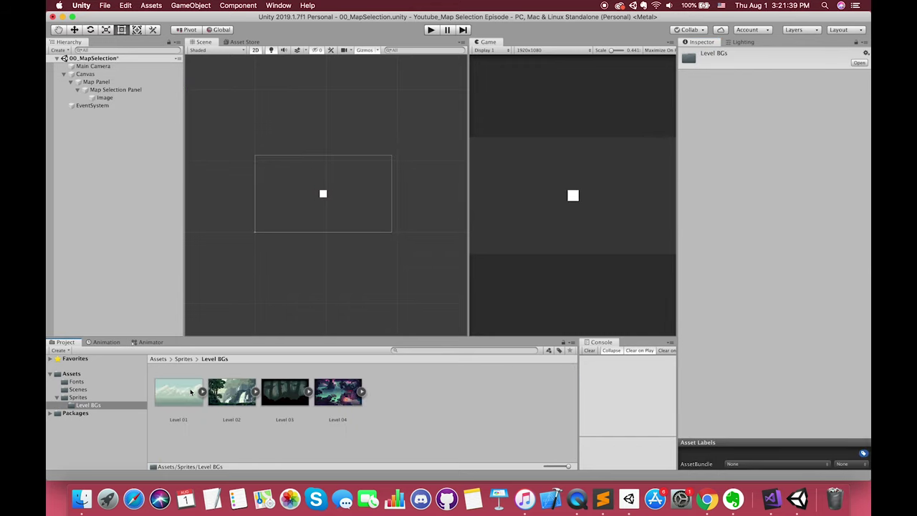
{"action": "left_click", "coordinate": [104, 97]}
{"action": "left_click_drag", "start_coordinate": [178, 392], "coordinate": [791, 196]}
Rename the new Image object to Map 01
{"action": "left_click", "coordinate": [103, 97]}
{"action": "key", "text": "Return"}
{"action": "type", "text": "Map 01"}
{"action": "key", "text": "Return"}
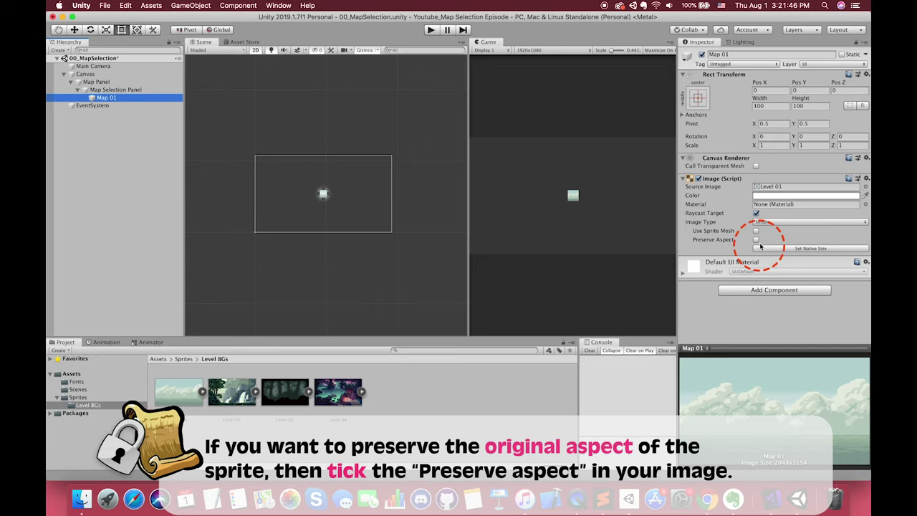
Enable Preserve Aspect on Map 01 and enlarge it around its center to about 780 by 442
{"action": "left_click", "coordinate": [757, 240]}
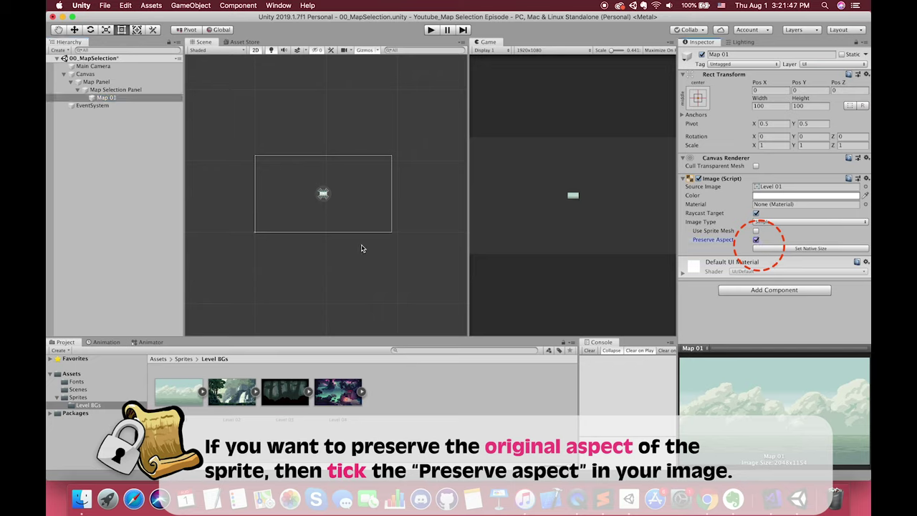
{"action": "scroll", "coordinate": [317, 197], "scroll_direction": "up", "scroll_amount": 5}
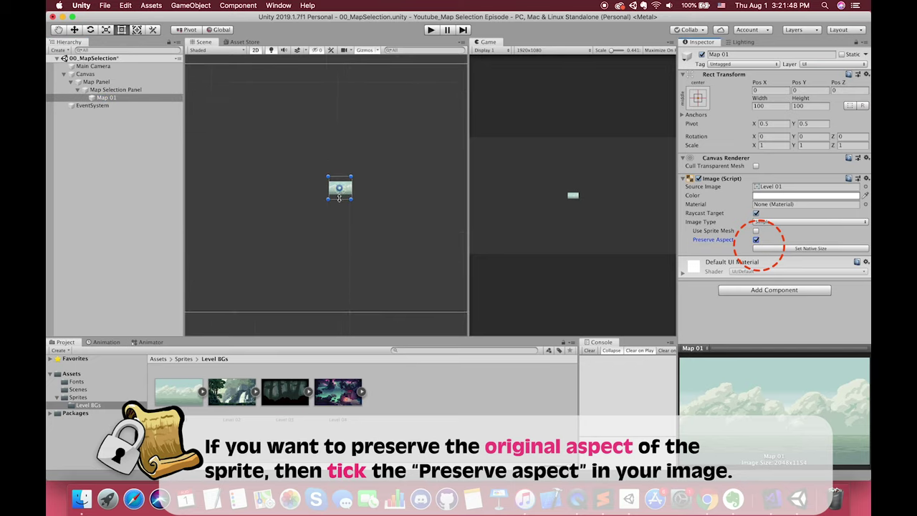
{"action": "left_click_drag", "start_coordinate": [352, 177], "coordinate": [430, 138], "text": "alt"}
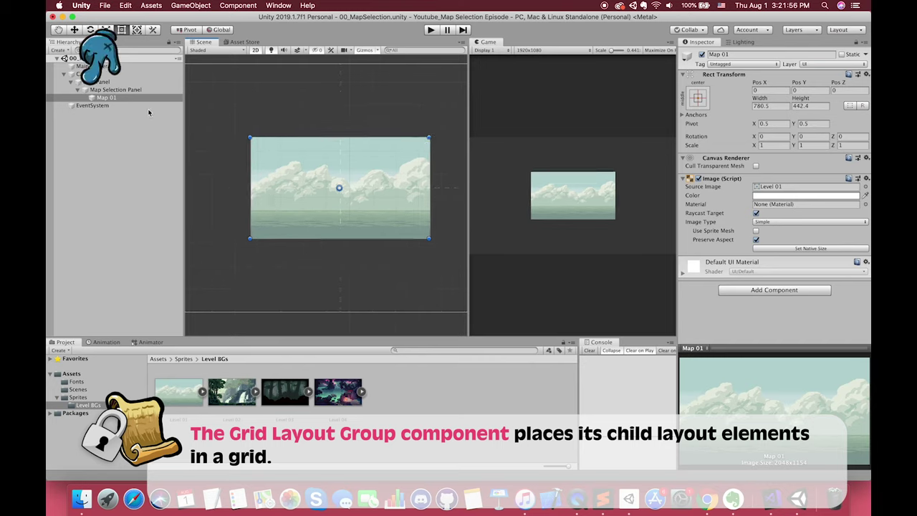
Add a Grid Layout Group component to Map Selection Panel
{"action": "left_click", "coordinate": [113, 91]}
{"action": "left_click", "coordinate": [773, 272]}
{"action": "type", "text": "grid"}
{"action": "key", "text": "Down"}
{"action": "key", "text": "Return"}
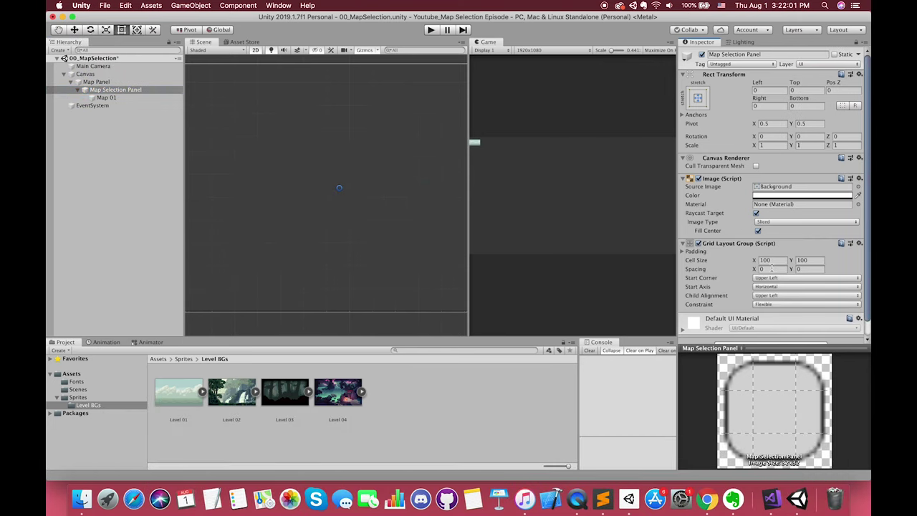
{"action": "scroll", "coordinate": [331, 214], "scroll_direction": "down", "scroll_amount": 4}
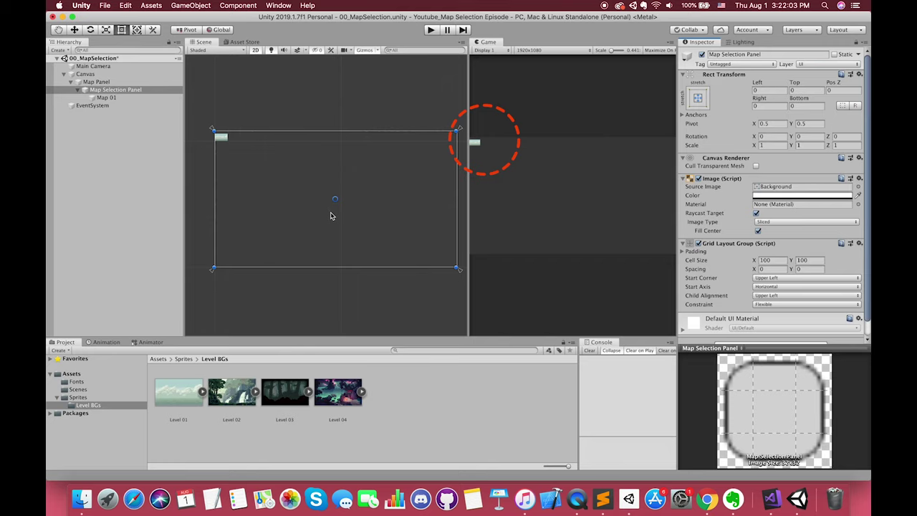
Set the Grid Layout Group's cell size to 700 by 500
{"action": "left_click", "coordinate": [779, 263]}
{"action": "key", "text": "Tab"}
{"action": "left_click", "coordinate": [773, 260]}
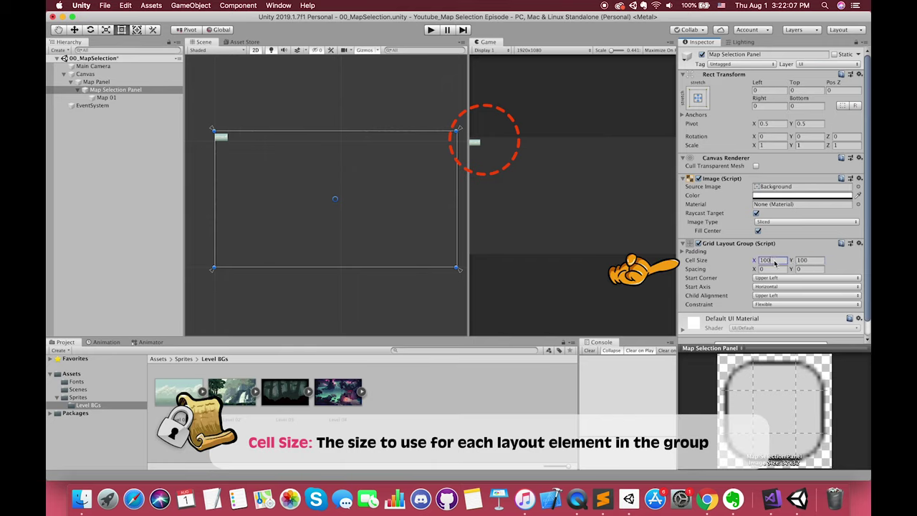
{"action": "type", "text": "700"}
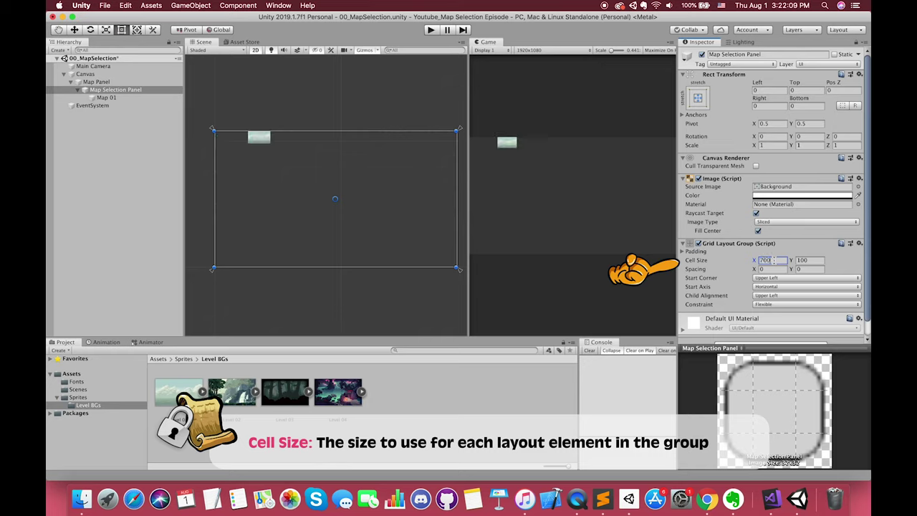
{"action": "left_click", "coordinate": [808, 263]}
{"action": "type", "text": "500"}
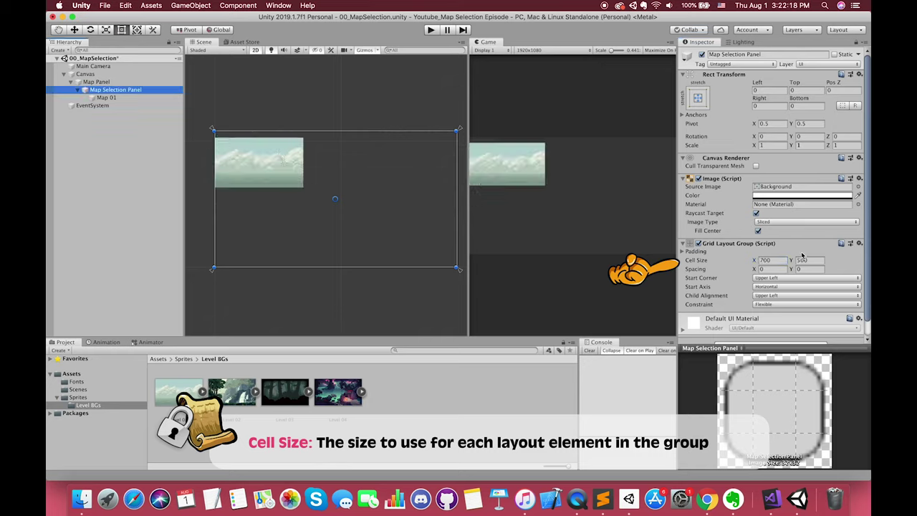
Adjust the grid's cell height, trying 560 and 675 and settling on 475
{"action": "left_click", "coordinate": [804, 261]}
{"action": "type", "text": "560"}
{"action": "key", "text": "Return"}
{"action": "key", "text": "Return"}
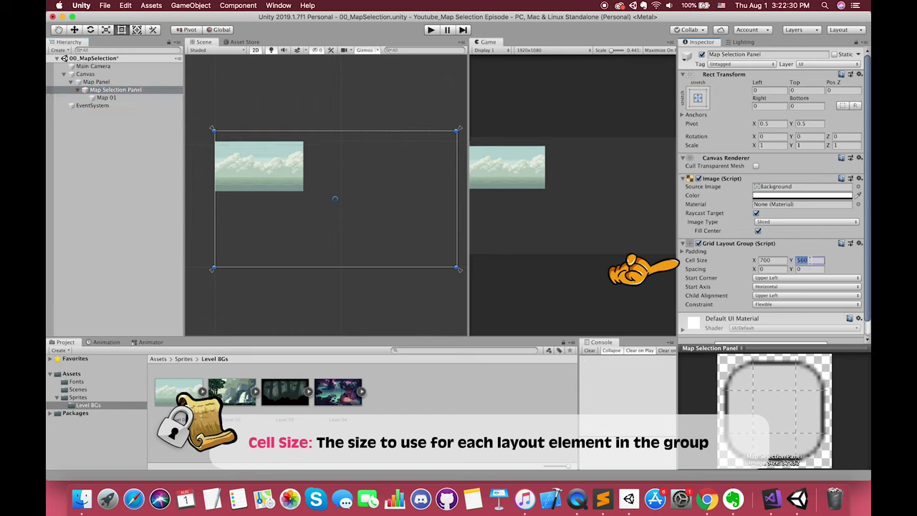
{"action": "type", "text": "675"}
{"action": "key", "text": "Return"}
{"action": "key", "text": "Return"}
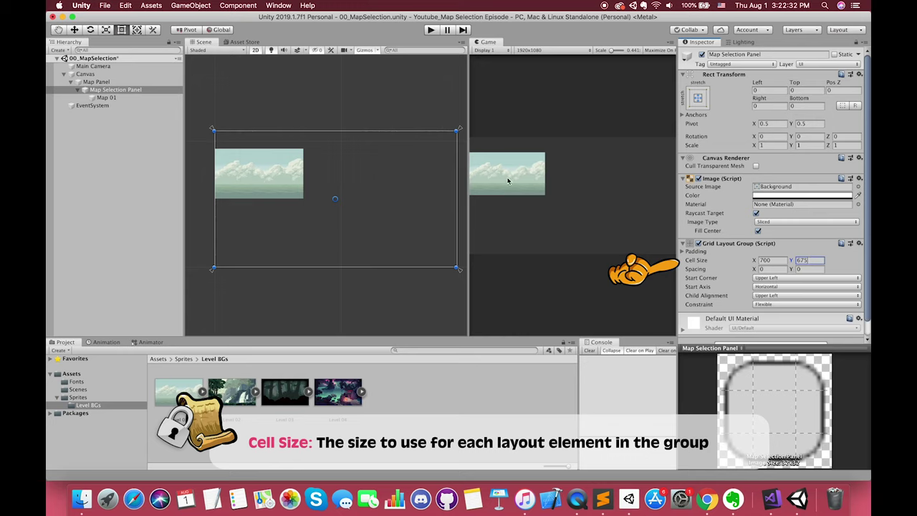
{"action": "type", "text": "475"}
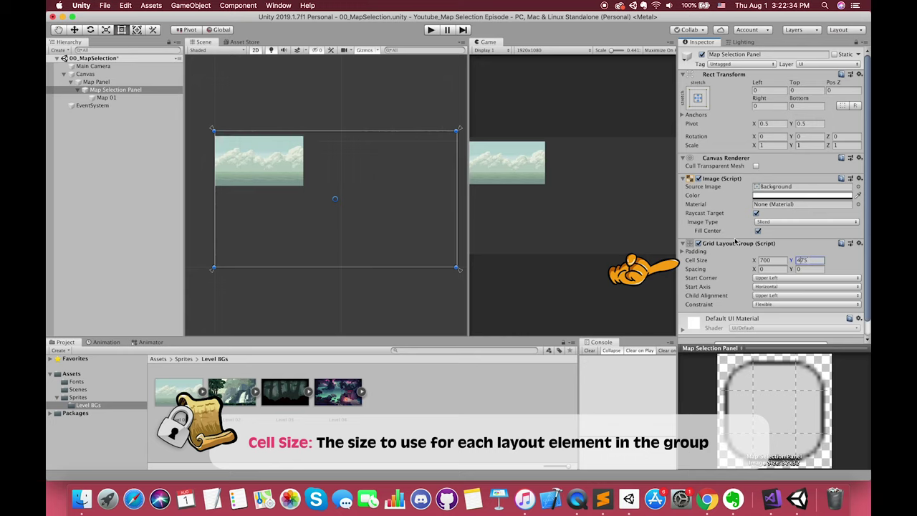
Set the Child Alignment of Map Selection Panel's Grid Layout Group to Middle Center
{"action": "left_click", "coordinate": [117, 98]}
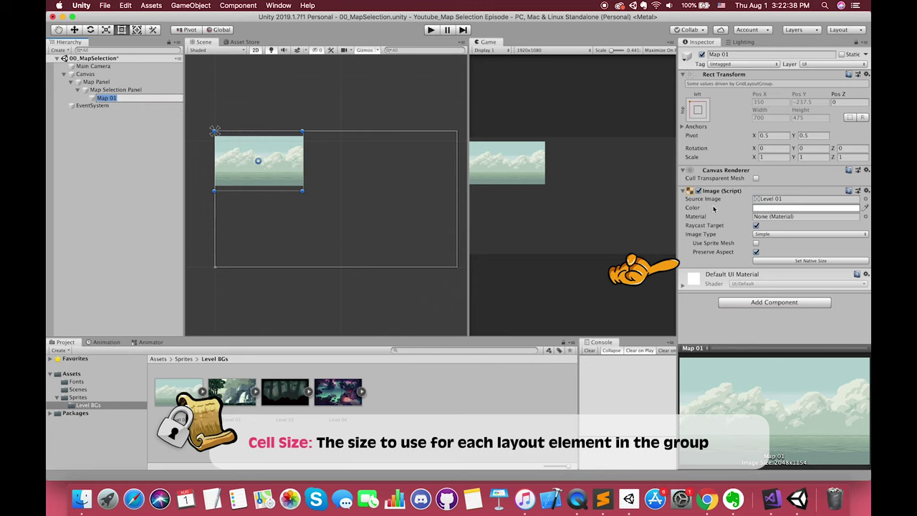
{"action": "left_click", "coordinate": [115, 90]}
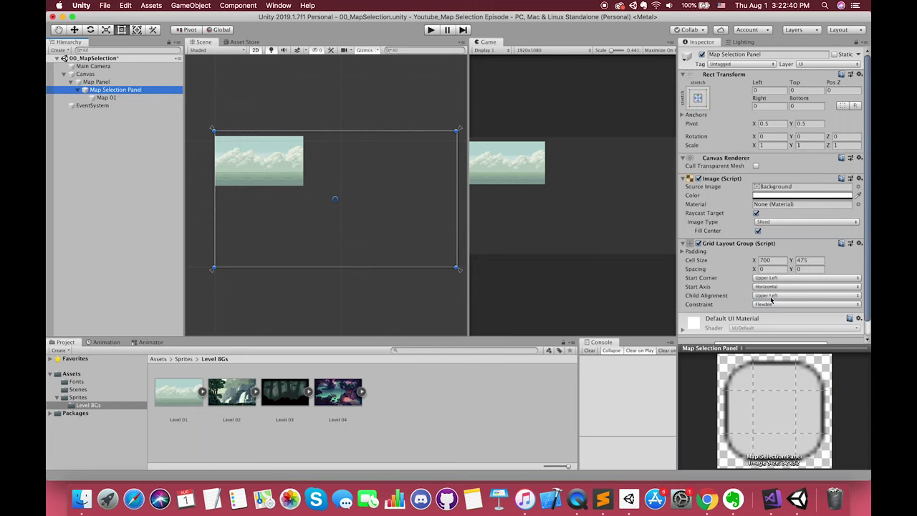
{"action": "left_click", "coordinate": [771, 296]}
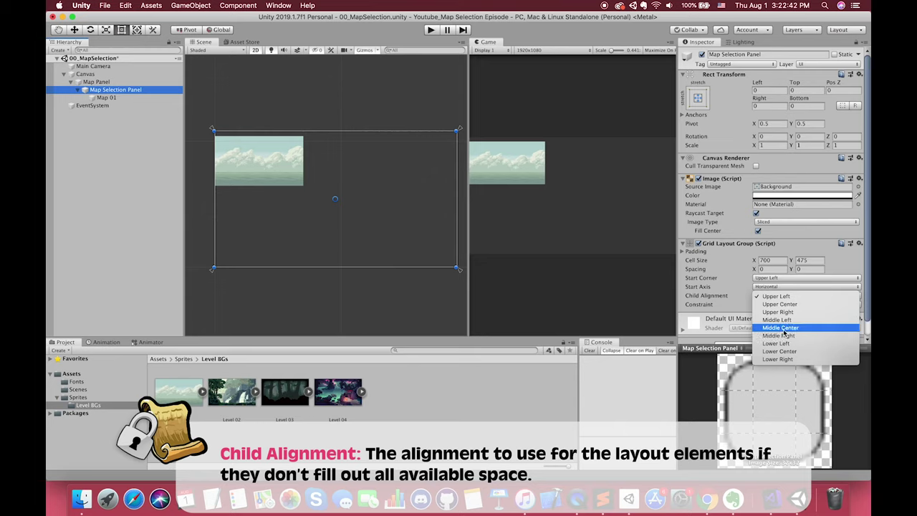
{"action": "left_click", "coordinate": [783, 329]}
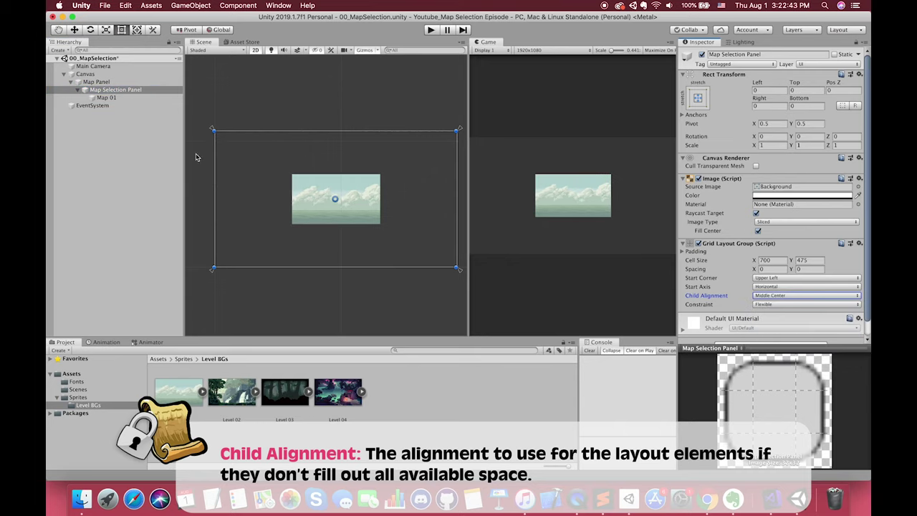
Duplicate Map 01 three times to fill the grid with four maps
{"action": "left_click", "coordinate": [115, 98]}
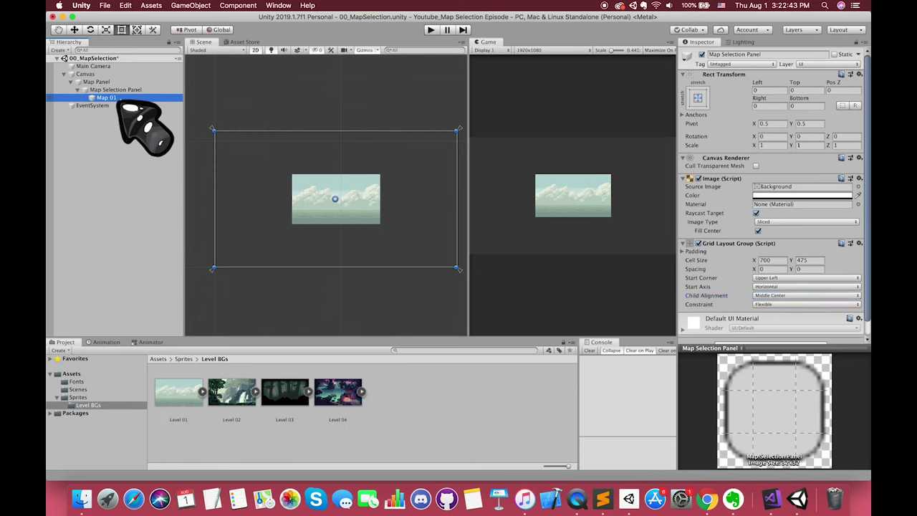
{"action": "key", "text": "super+d"}
{"action": "key", "text": "super+d"}
{"action": "key", "text": "super+d"}
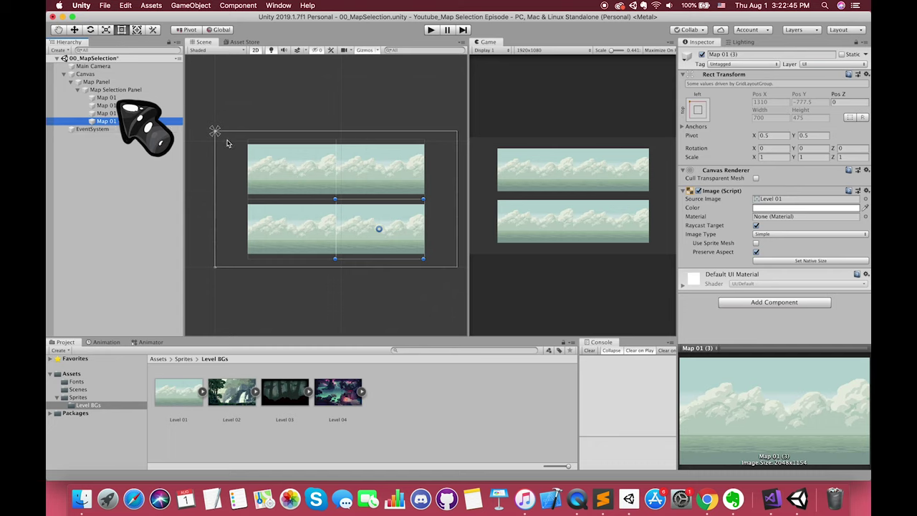
Try a left padding of 162 on Map Selection Panel's Grid Layout Group and undo it
{"action": "left_click", "coordinate": [114, 89]}
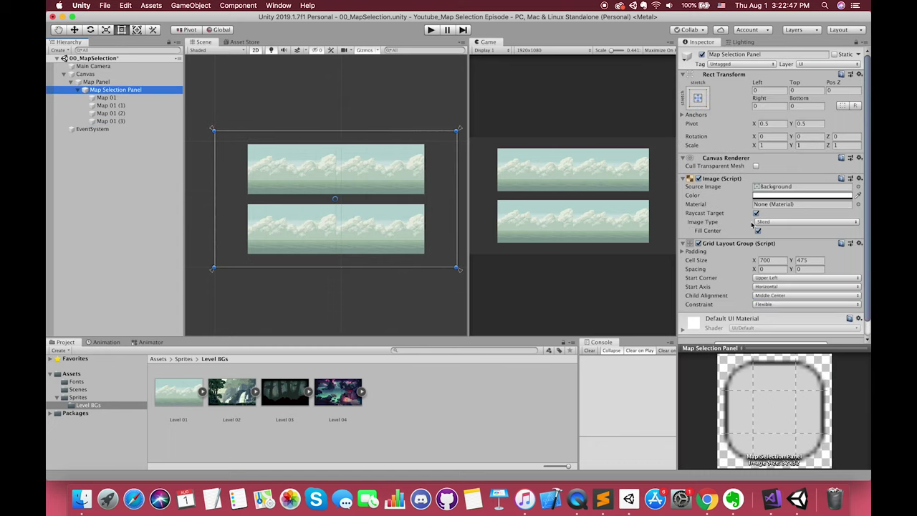
{"action": "left_click", "coordinate": [684, 252]}
{"action": "left_click", "coordinate": [786, 260]}
{"action": "type", "text": "162"}
{"action": "key", "text": "super+z"}
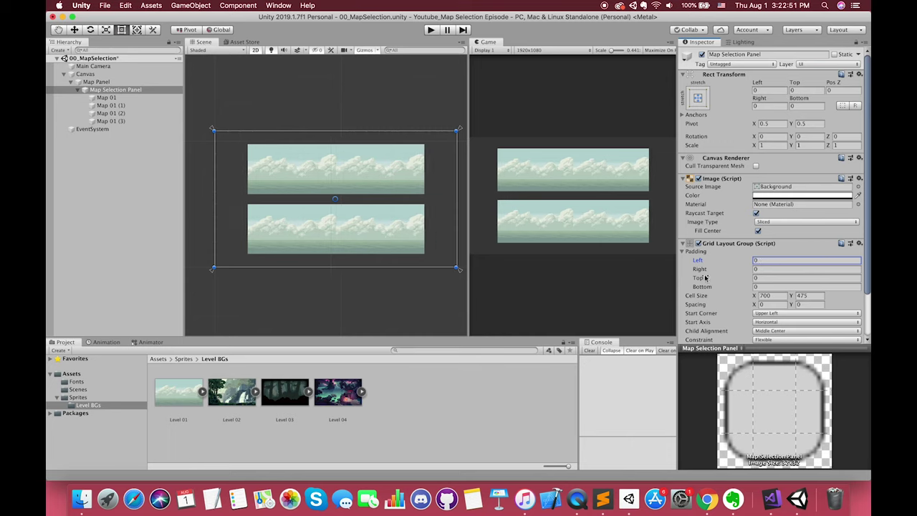
Set the grid's horizontal spacing to about 99.8 and its top padding to 72
{"action": "scroll", "coordinate": [723, 301], "scroll_direction": "down", "scroll_amount": 2}
{"action": "left_click_drag", "start_coordinate": [753, 282], "coordinate": [692, 382]}
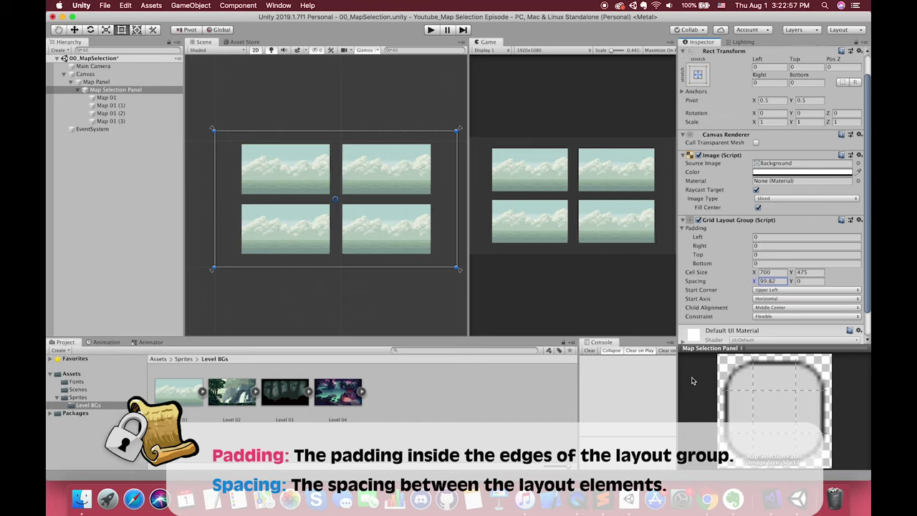
{"action": "left_click_drag", "start_coordinate": [706, 255], "coordinate": [620, 211]}
Adjust the grid's cell width, trying 768 and settling on 720
{"action": "left_click", "coordinate": [773, 273]}
{"action": "type", "text": "850"}
{"action": "key", "text": "BackSpace"}
{"action": "key", "text": "BackSpace"}
{"action": "key", "text": "BackSpace"}
{"action": "type", "text": "768"}
{"action": "left_click", "coordinate": [809, 272]}
{"action": "left_click", "coordinate": [777, 273]}
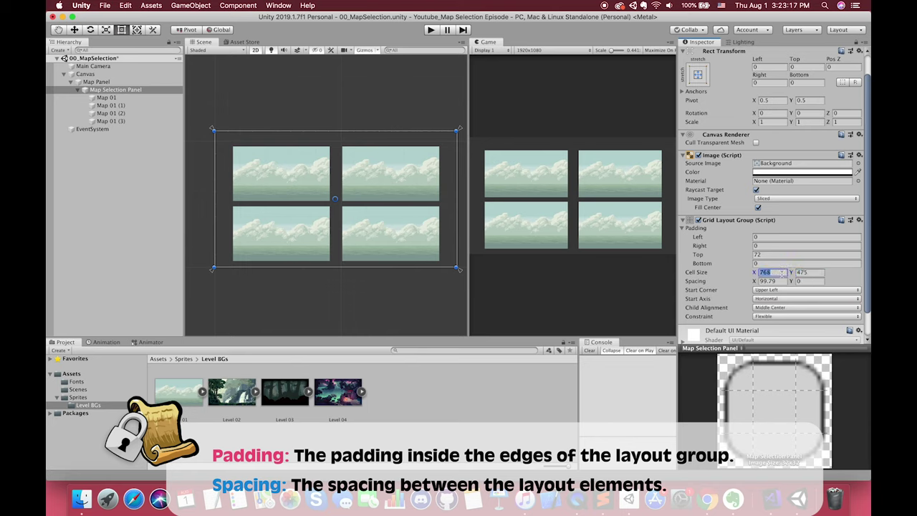
{"action": "type", "text": "720"}
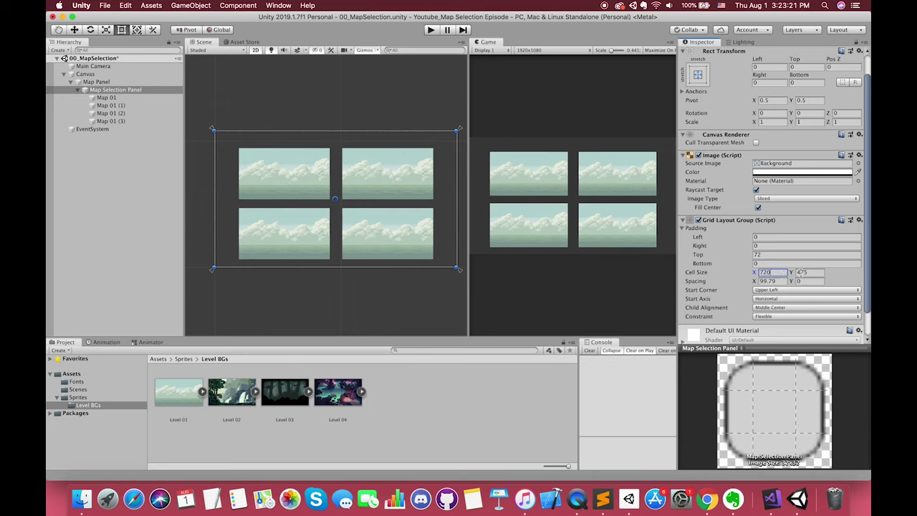
{"action": "left_click", "coordinate": [811, 273]}
Delete the three duplicated maps, Map 01 (1) to Map 01 (3), keeping only Map 01
{"action": "left_click", "coordinate": [100, 98]}
{"action": "left_click", "coordinate": [109, 105]}
{"action": "left_click", "coordinate": [115, 121], "text": "shift"}
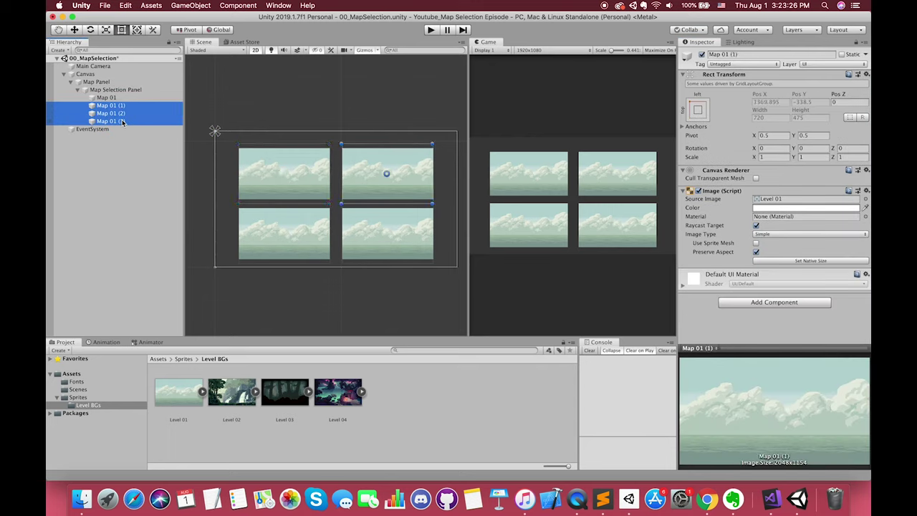
{"action": "key", "text": "super+BackSpace"}
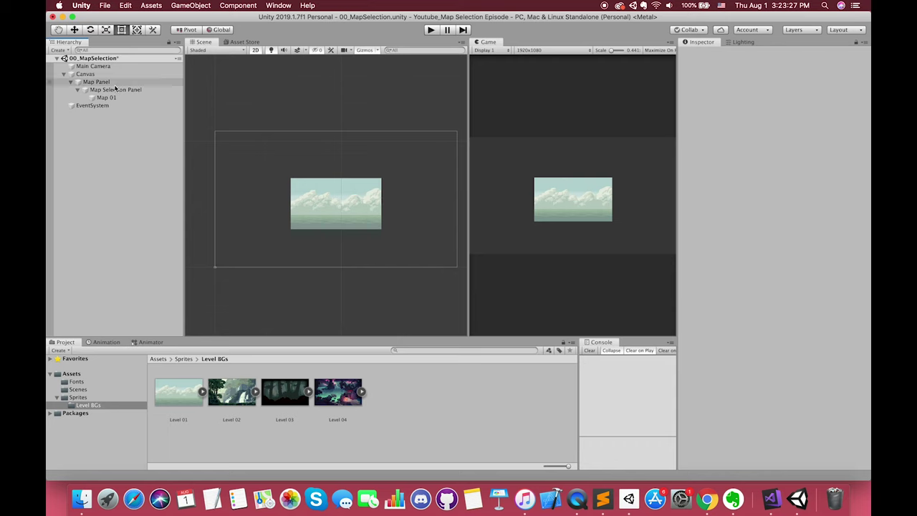
Add a UI Image as a child of Map 01, with its anchor, pivot and position set to middle left
{"action": "left_click", "coordinate": [109, 99]}
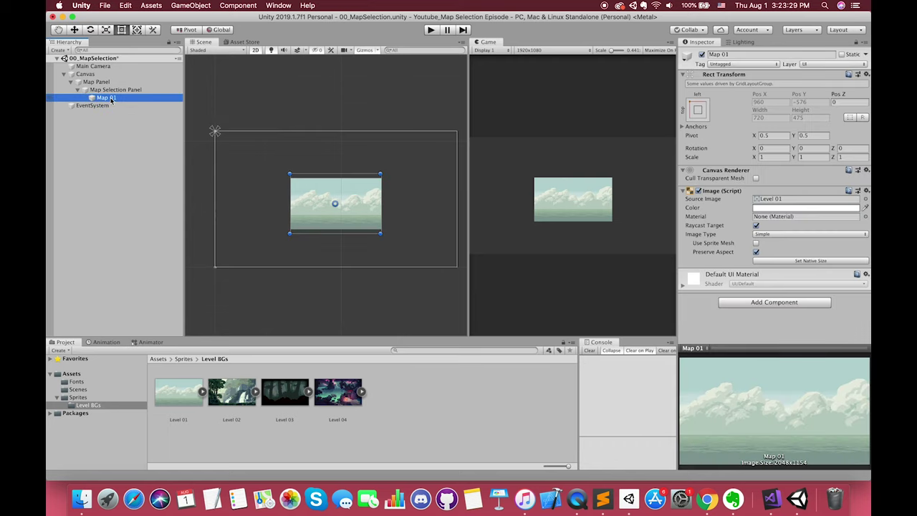
{"action": "right_click", "coordinate": [111, 100]}
{"action": "mouse_move", "coordinate": [164, 252]}
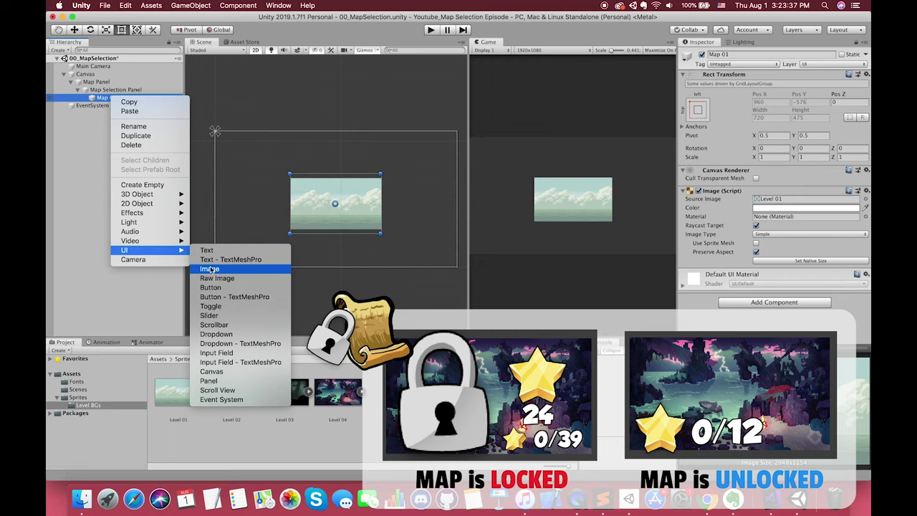
{"action": "left_click", "coordinate": [210, 270]}
{"action": "left_click", "coordinate": [698, 98]}
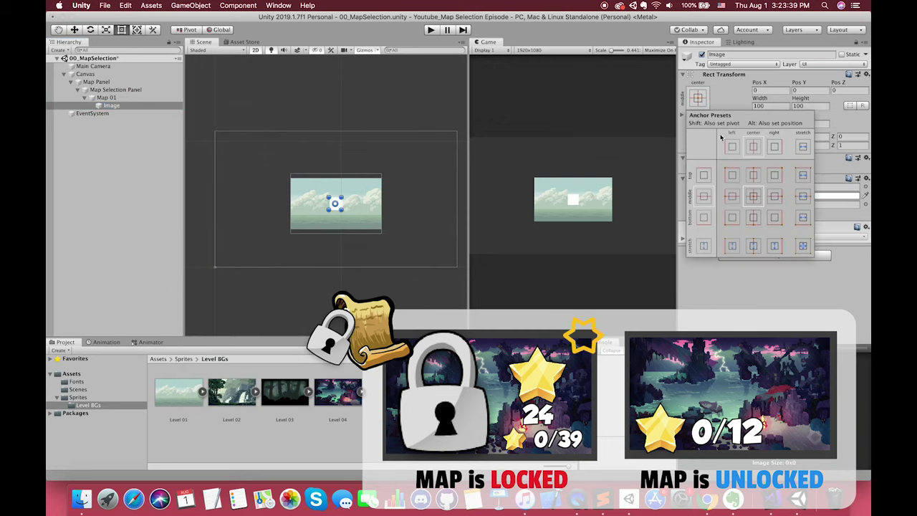
{"action": "left_click", "coordinate": [732, 196]}
Enlarge the new child image proportionally to about 452 × 452
{"action": "left_click", "coordinate": [111, 105]}
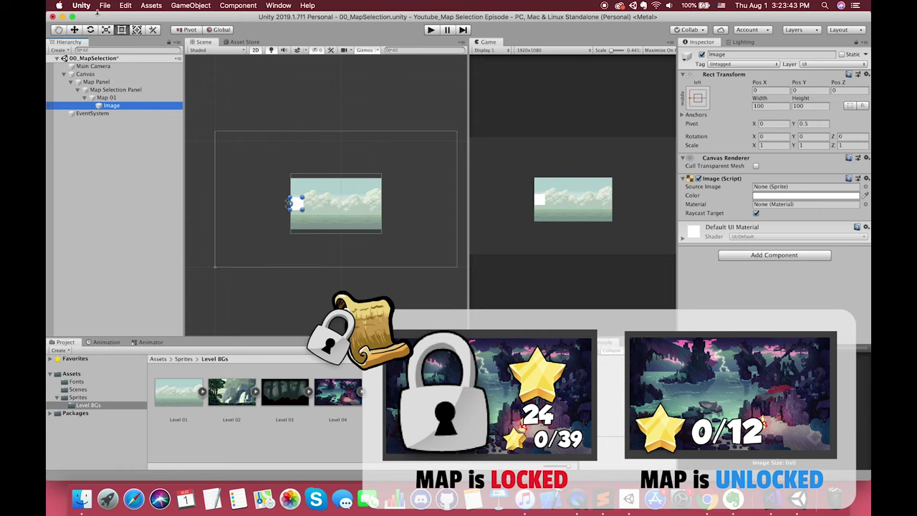
{"action": "scroll", "coordinate": [308, 203], "scroll_direction": "up", "scroll_amount": 3}
{"action": "left_click_drag", "start_coordinate": [294, 184], "coordinate": [405, 129], "text": "alt+shift"}
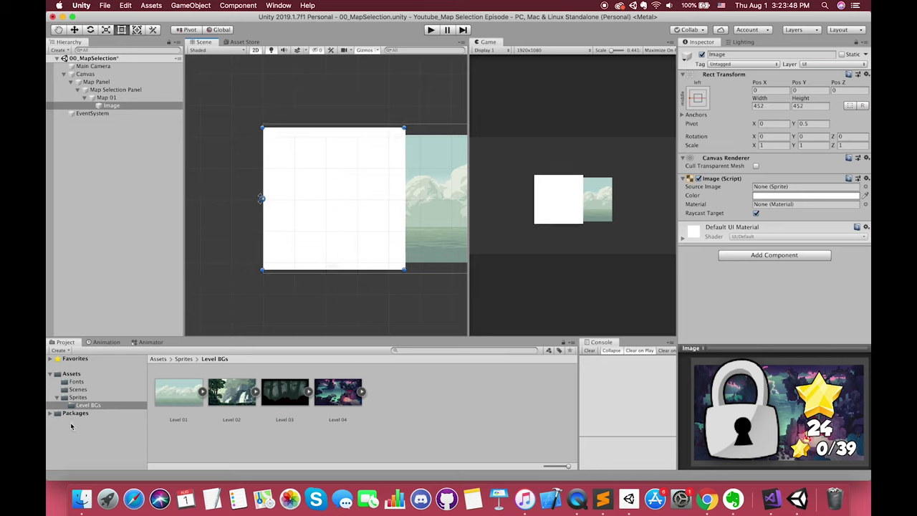
Set the Locked sprite's Sprite Mode to Multiple, apply it, and slice the texture automatically in the Sprite Editor
{"action": "left_click", "coordinate": [78, 398]}
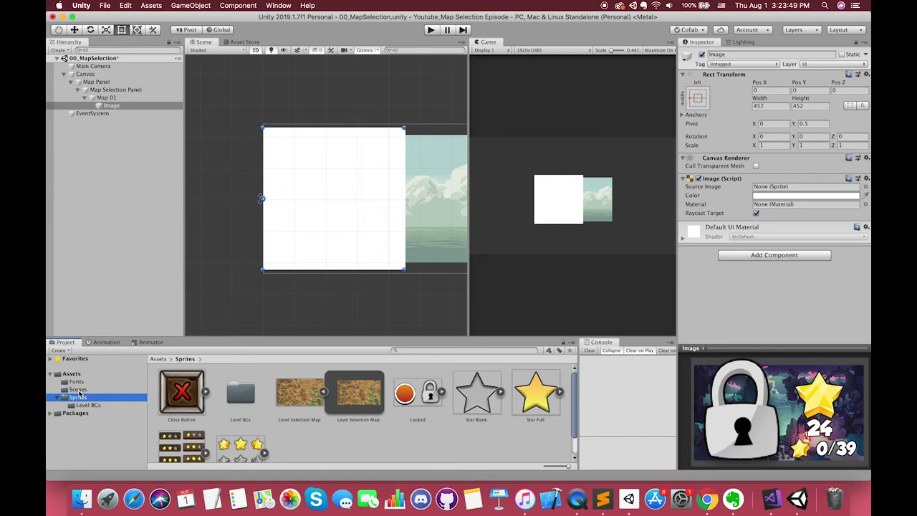
{"action": "left_click", "coordinate": [441, 393]}
{"action": "left_click", "coordinate": [440, 393]}
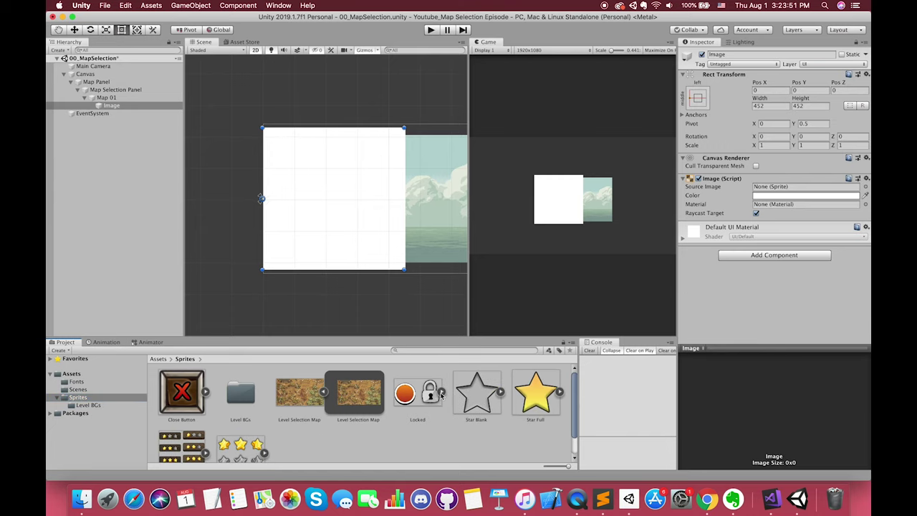
{"action": "left_click", "coordinate": [412, 394]}
{"action": "left_click", "coordinate": [809, 99]}
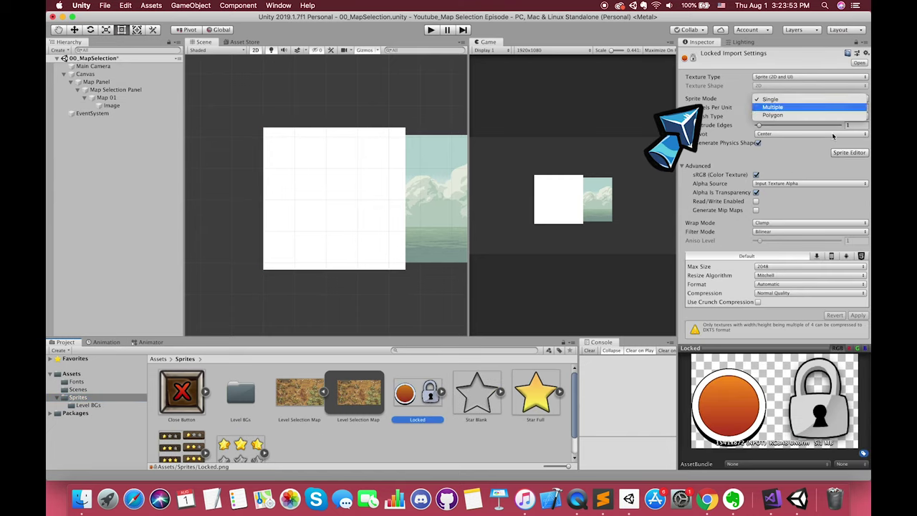
{"action": "left_click", "coordinate": [773, 109]}
{"action": "left_click", "coordinate": [849, 143]}
{"action": "left_click", "coordinate": [532, 172]}
{"action": "left_click", "coordinate": [232, 70]}
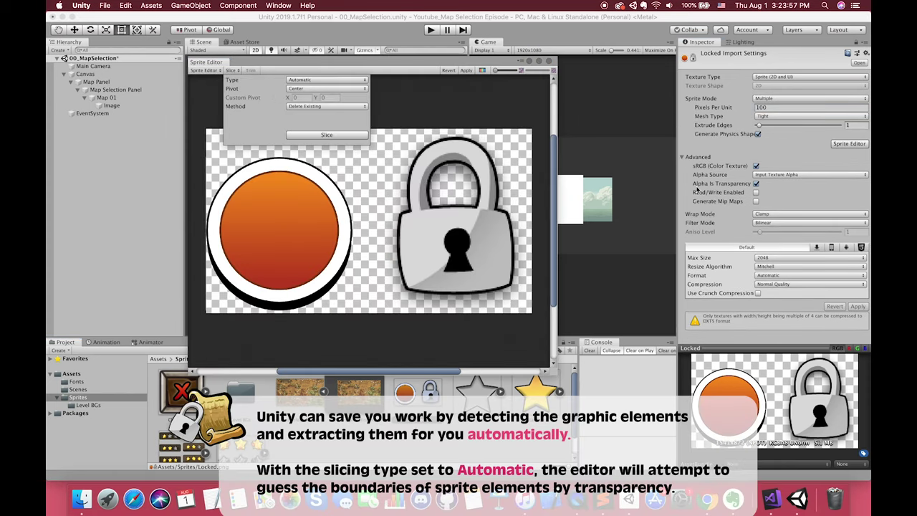
Set the Locked sprite's Filter Mode to Point (no filter) and apply the import settings
{"action": "left_click", "coordinate": [769, 222]}
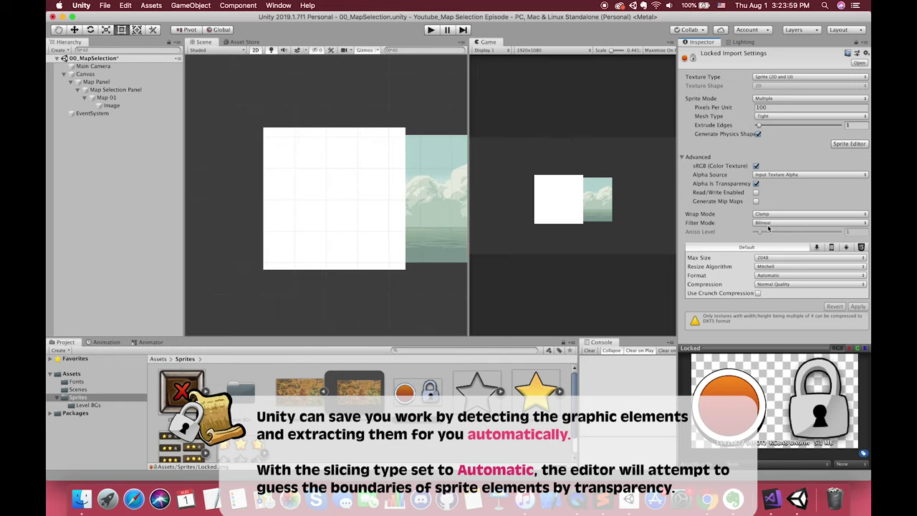
{"action": "left_click", "coordinate": [768, 222]}
{"action": "left_click", "coordinate": [844, 289]}
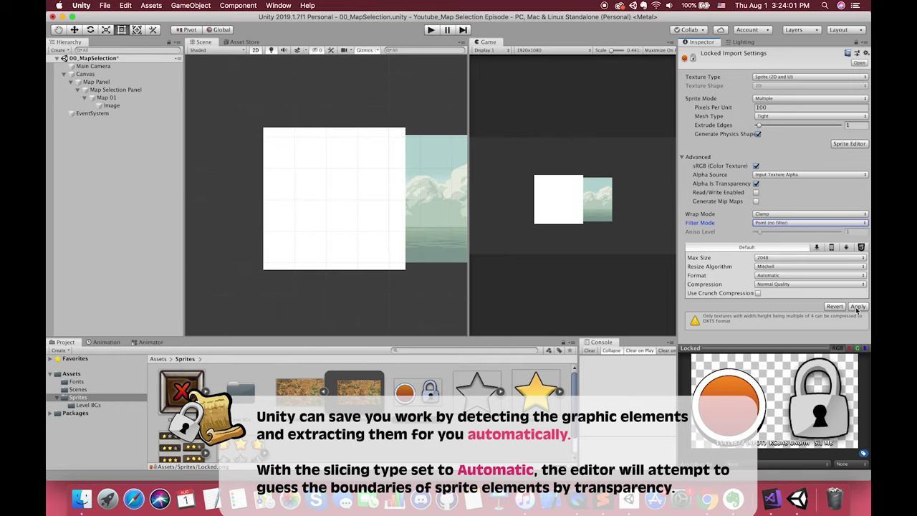
{"action": "left_click", "coordinate": [857, 306]}
{"action": "left_click", "coordinate": [538, 173]}
Rename Map 01's child image as Lock Image
{"action": "left_click", "coordinate": [113, 106]}
{"action": "key", "text": "Return"}
{"action": "type", "text": "Lock Image"}
{"action": "key", "text": "Return"}
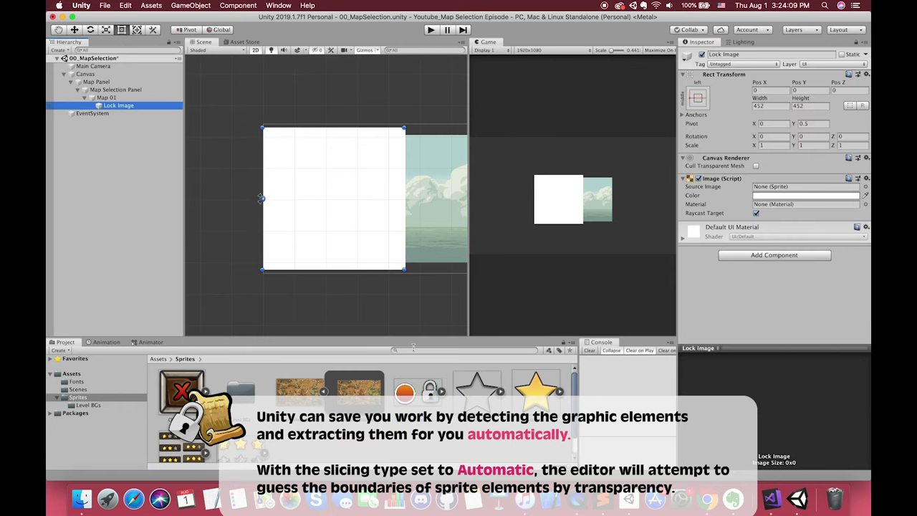
Assign the Locked_1 sprite to Lock Image with Preserve Aspect enabled, and enlarge it to about 503.3 × 503.3
{"action": "left_click", "coordinate": [441, 391]}
{"action": "left_click_drag", "start_coordinate": [535, 391], "coordinate": [802, 186]}
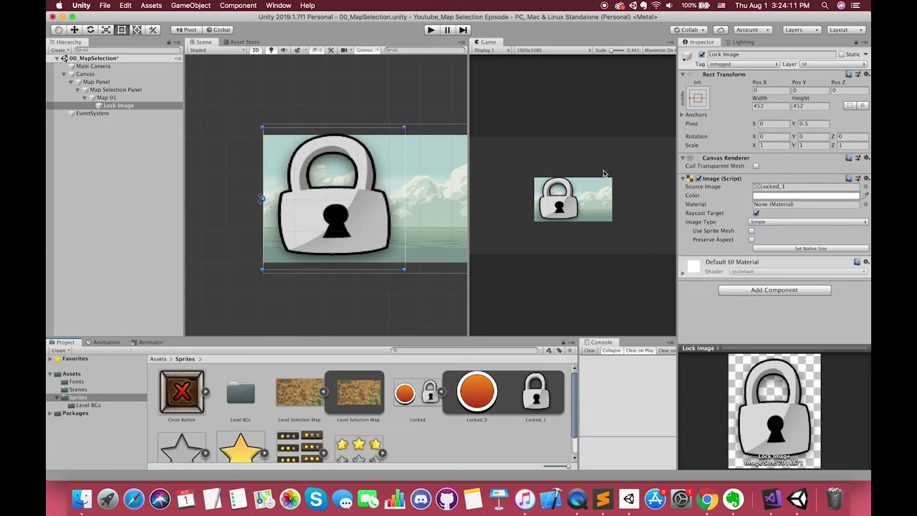
{"action": "left_click", "coordinate": [756, 239]}
{"action": "left_click_drag", "start_coordinate": [405, 191], "coordinate": [425, 190]}
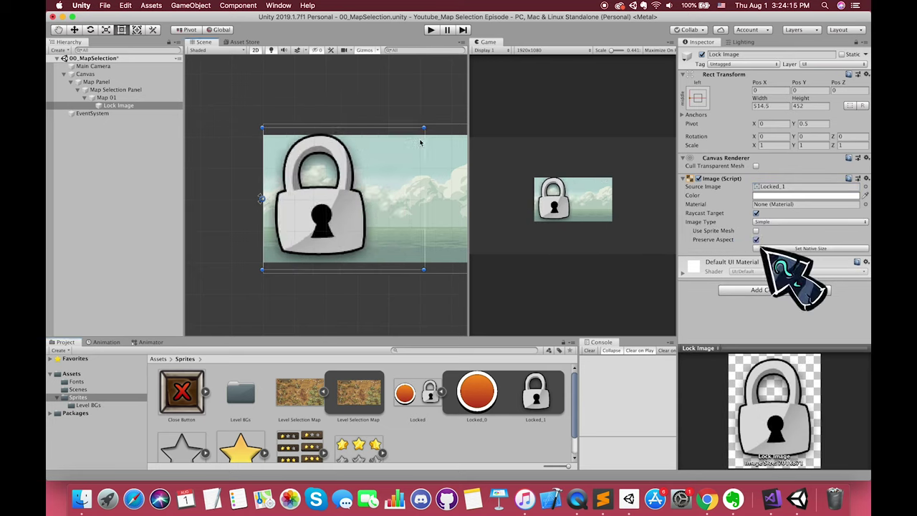
{"action": "mouse_move", "coordinate": [422, 128]}
{"action": "left_mouse_down"}
{"action": "mouse_move", "coordinate": [411, 121]}
{"action": "mouse_move", "coordinate": [420, 118]}
{"action": "left_mouse_up"}
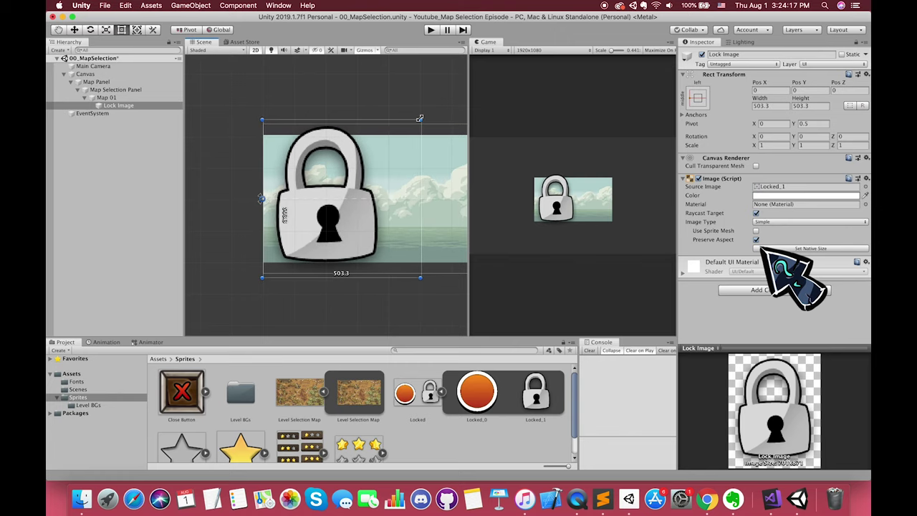
Add a UI Panel as a child of Map 01, with its anchor, pivot and position set to middle right
{"action": "double_click", "coordinate": [122, 98]}
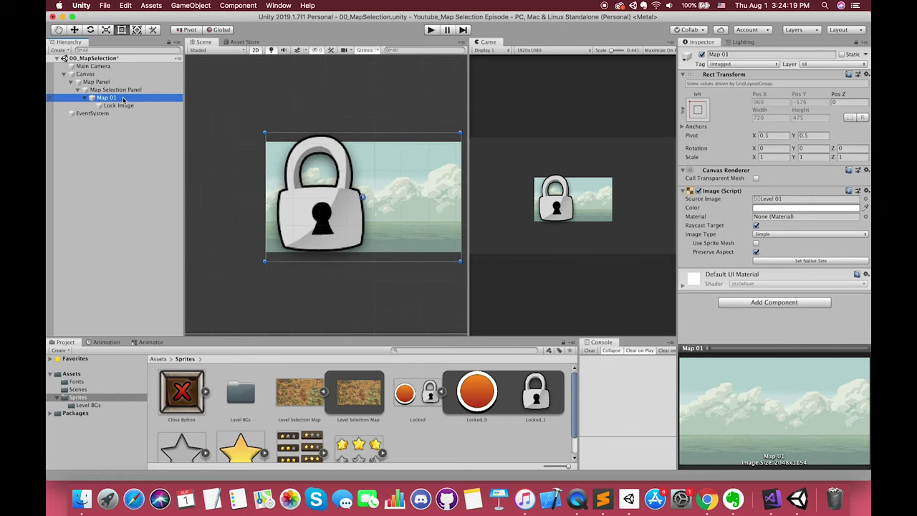
{"action": "right_click", "coordinate": [123, 99]}
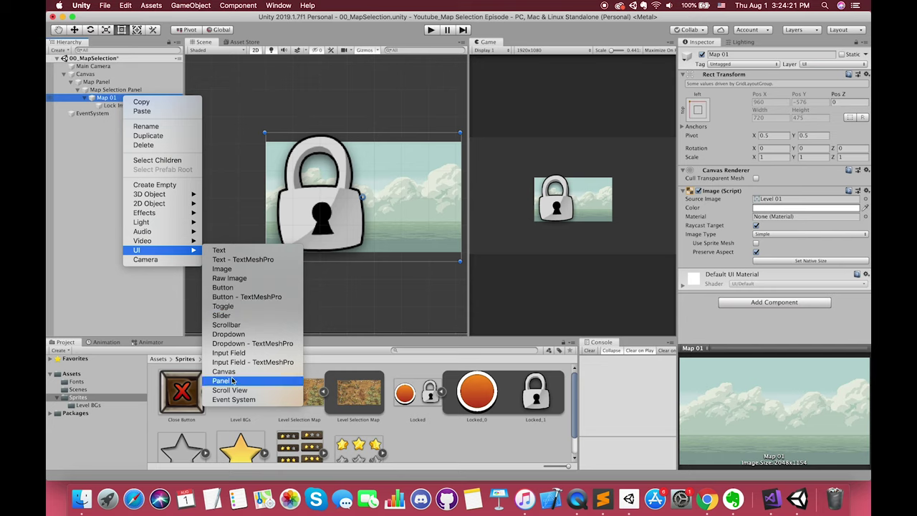
{"action": "left_click", "coordinate": [235, 382]}
{"action": "left_click", "coordinate": [698, 98]}
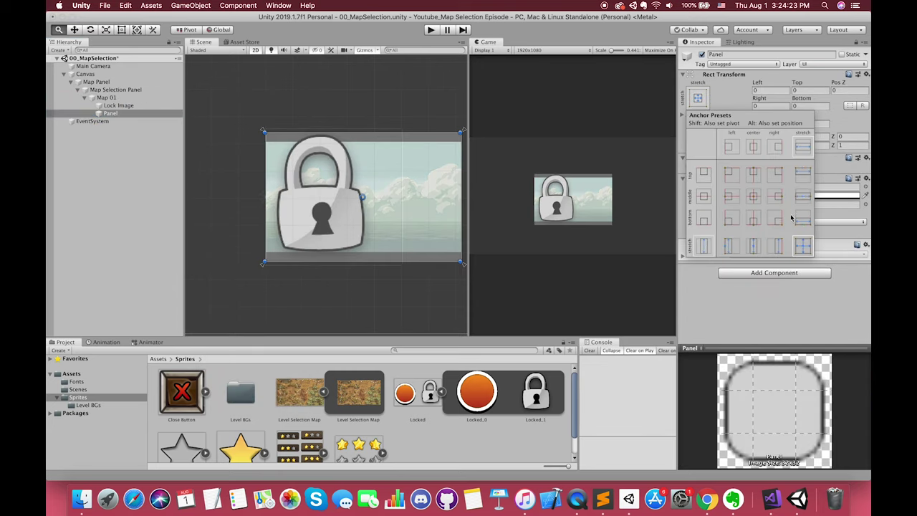
{"action": "left_click", "coordinate": [775, 198], "text": "alt+shift"}
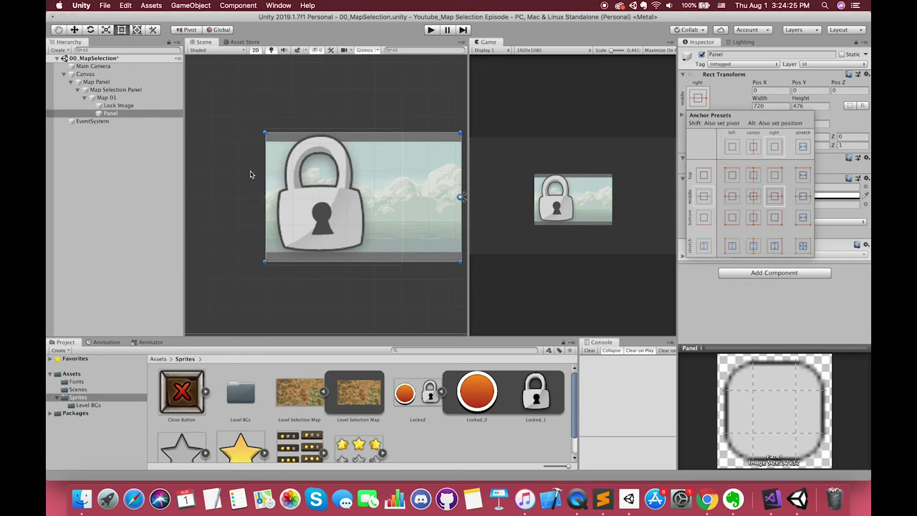
Shrink the panel to about 374.5 × 400 over the map's right half and make its colour fully transparent
{"action": "left_click_drag", "start_coordinate": [266, 172], "coordinate": [359, 173]}
{"action": "left_click_drag", "start_coordinate": [441, 134], "coordinate": [440, 145], "text": "alt"}
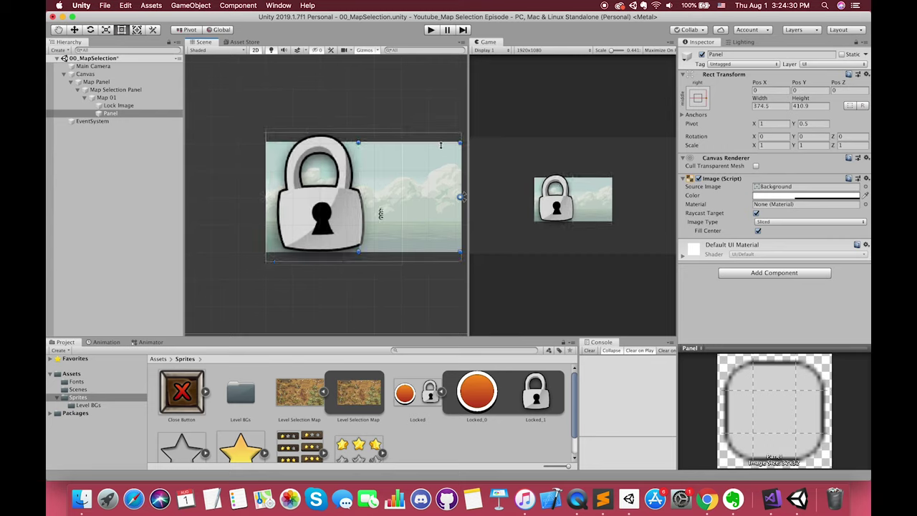
{"action": "left_click", "coordinate": [797, 195]}
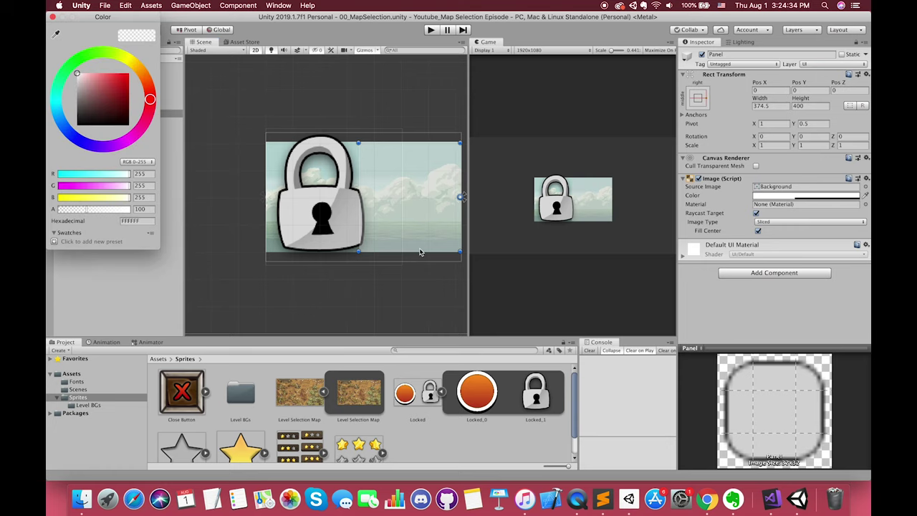
{"action": "left_click_drag", "start_coordinate": [83, 210], "coordinate": [59, 210]}
{"action": "left_click", "coordinate": [52, 17]}
Rename Map 01's child panel as Right Panel
{"action": "left_click", "coordinate": [109, 114]}
{"action": "key", "text": "Return"}
{"action": "type", "text": "Right Panel"}
{"action": "key", "text": "Return"}
Add a UI Image as a child of Right Panel and name it Quest Star Image
{"action": "right_click", "coordinate": [109, 116]}
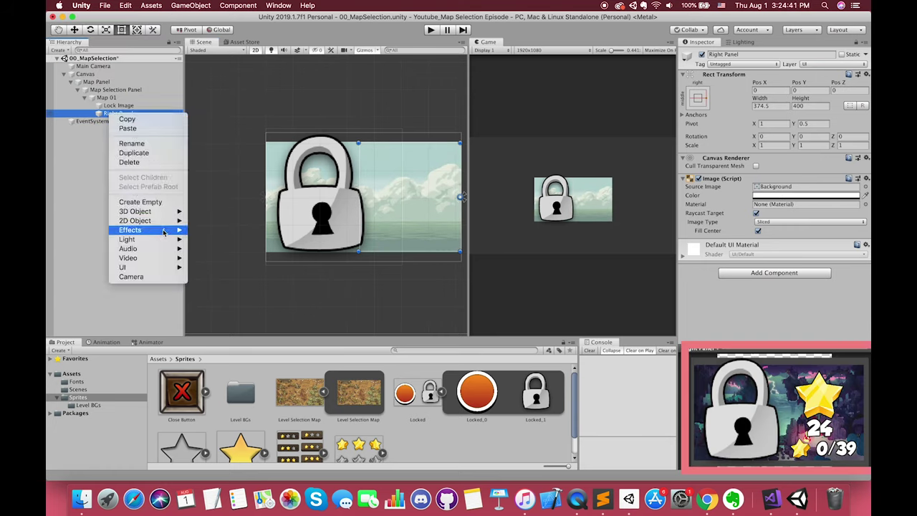
{"action": "mouse_move", "coordinate": [160, 268]}
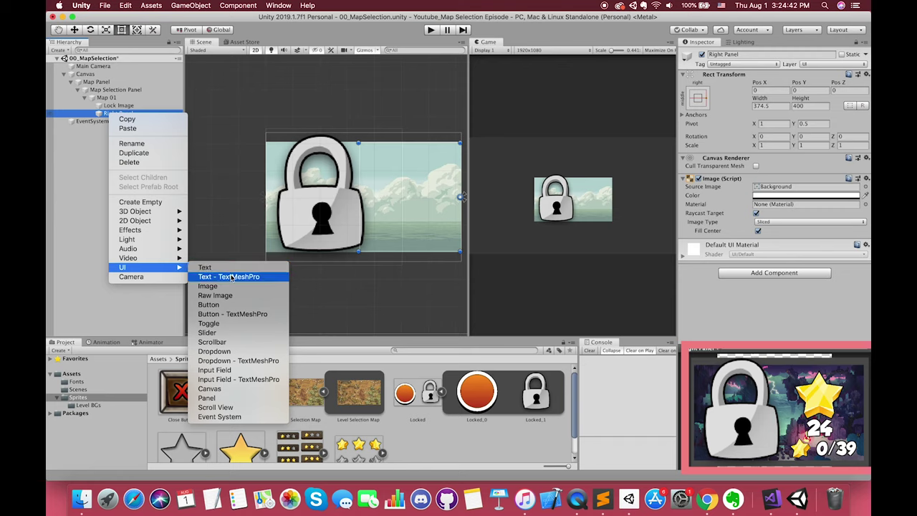
{"action": "left_click", "coordinate": [208, 287]}
{"action": "key", "text": "Return"}
{"action": "type", "text": "Ques"}
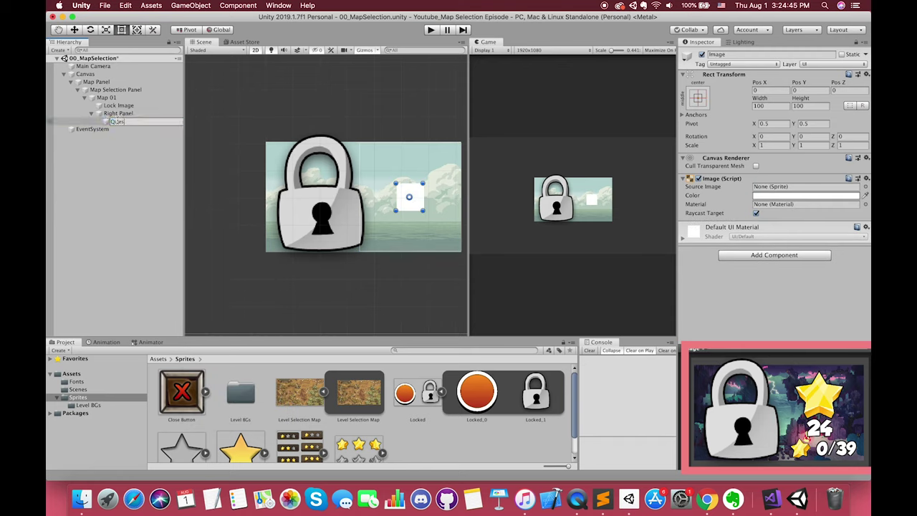
{"action": "type", "text": "t Star Image"}
{"action": "key", "text": "Return"}
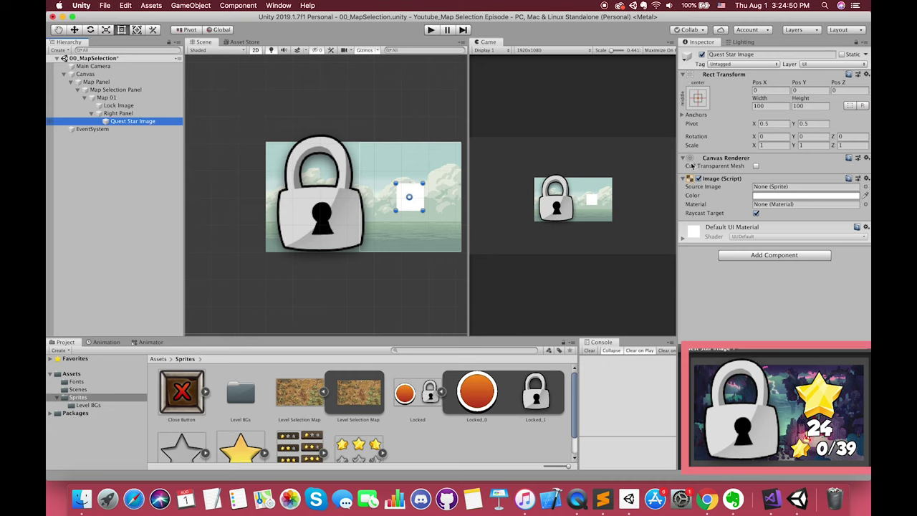
Set the Stars sprite's Sprite Mode to Multiple and Filter Mode to Point (no filter), and apply the import settings
{"action": "scroll", "coordinate": [370, 432], "scroll_direction": "down", "scroll_amount": 1}
{"action": "left_click", "coordinate": [367, 431]}
{"action": "left_click", "coordinate": [777, 99]}
{"action": "left_click", "coordinate": [781, 107]}
{"action": "left_click", "coordinate": [771, 223]}
{"action": "left_click", "coordinate": [770, 215]}
{"action": "left_click", "coordinate": [858, 306]}
Slice the Stars texture automatically in the Sprite Editor and apply the result
{"action": "left_click", "coordinate": [844, 146]}
{"action": "left_click", "coordinate": [230, 71]}
{"action": "left_click", "coordinate": [316, 133]}
{"action": "left_click", "coordinate": [414, 134]}
{"action": "key", "text": "super+w"}
{"action": "left_click", "coordinate": [530, 171]}
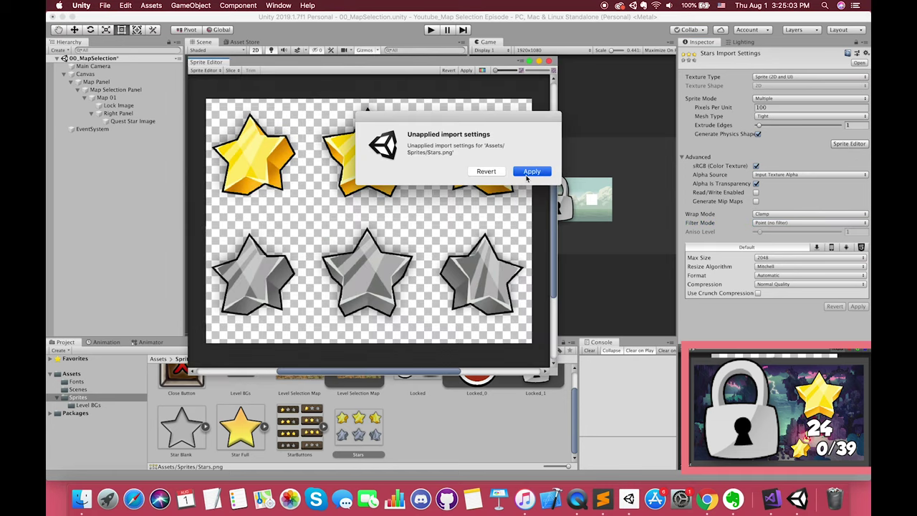
Assign the Stars_1 sprite to Quest Star Image and set its anchor, pivot and position to top center
{"action": "left_click", "coordinate": [132, 121]}
{"action": "left_click_drag", "start_coordinate": [477, 426], "coordinate": [788, 187]}
{"action": "left_click", "coordinate": [698, 97]}
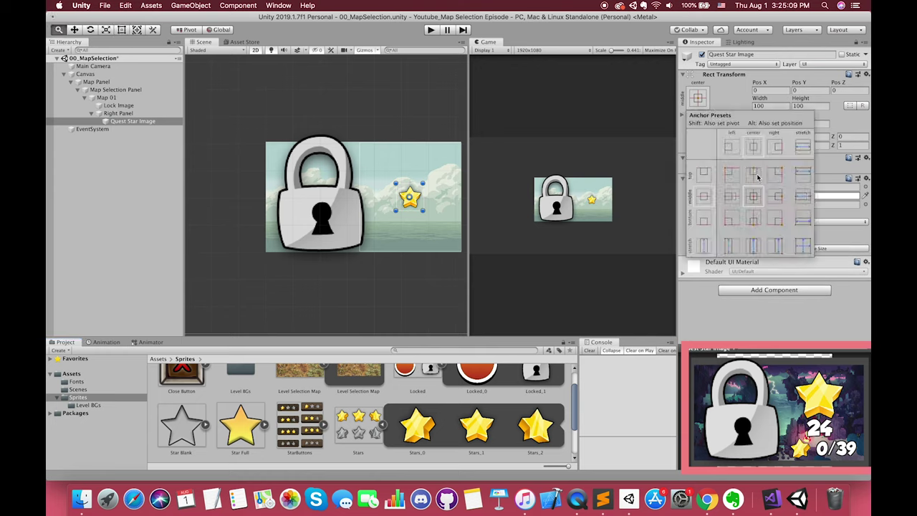
{"action": "left_click", "coordinate": [753, 175], "text": "alt+shift"}
Enlarge Quest Star Image proportionally to about 188.7 × 188.7
{"action": "scroll", "coordinate": [419, 184], "scroll_direction": "up", "scroll_amount": 2}
{"action": "left_click", "coordinate": [349, 145]}
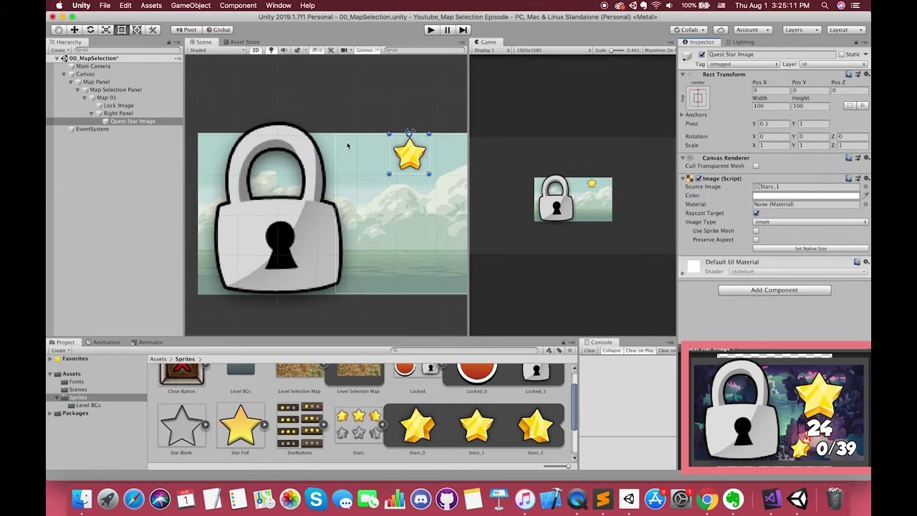
{"action": "middle_click_drag", "start_coordinate": [404, 164], "coordinate": [351, 142]}
{"action": "left_click_drag", "start_coordinate": [377, 153], "coordinate": [394, 188], "text": "alt+shift"}
{"action": "key", "text": "w"}
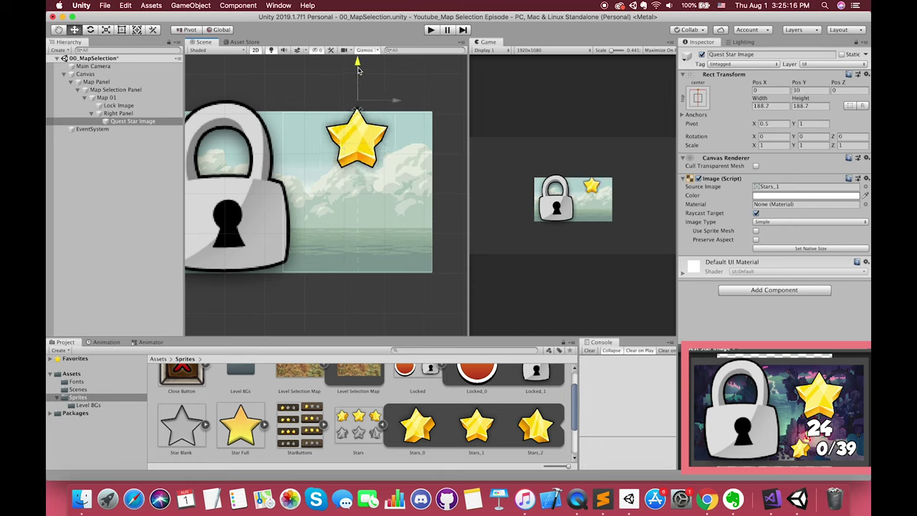
Add a UI Text named Quest Star Text under Quest Star Image, with anchor, pivot and position set to bottom center
{"action": "right_click", "coordinate": [125, 121]}
{"action": "mouse_move", "coordinate": [172, 272]}
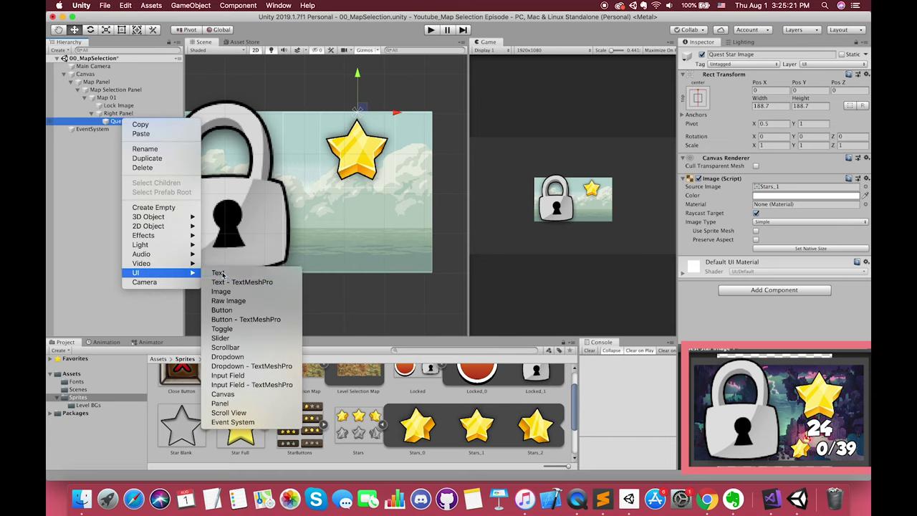
{"action": "left_click", "coordinate": [218, 273]}
{"action": "type", "text": "Quest Star Text"}
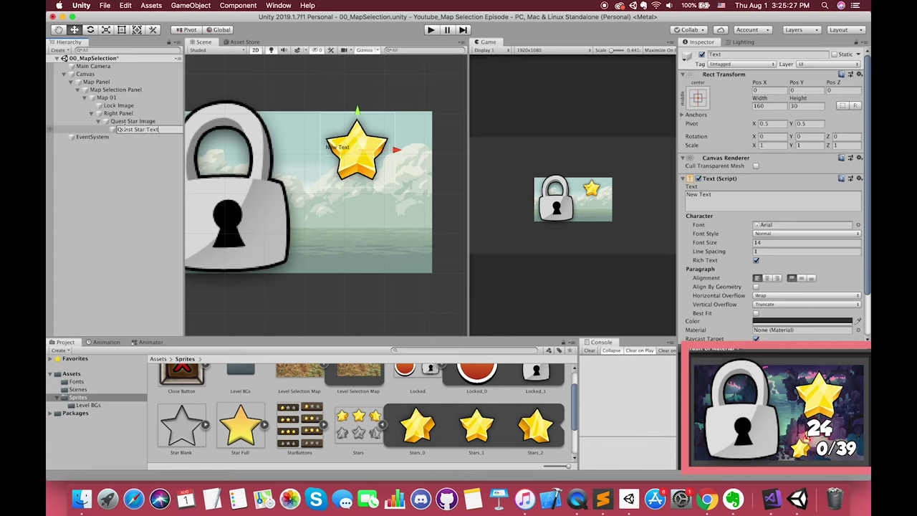
{"action": "key", "text": "Return"}
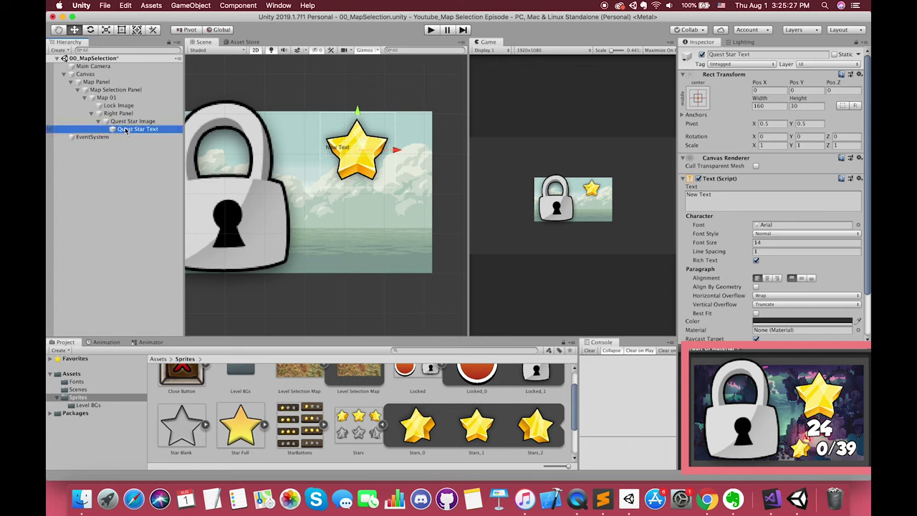
{"action": "left_click", "coordinate": [702, 108]}
{"action": "left_click", "coordinate": [754, 220], "text": "alt+shift"}
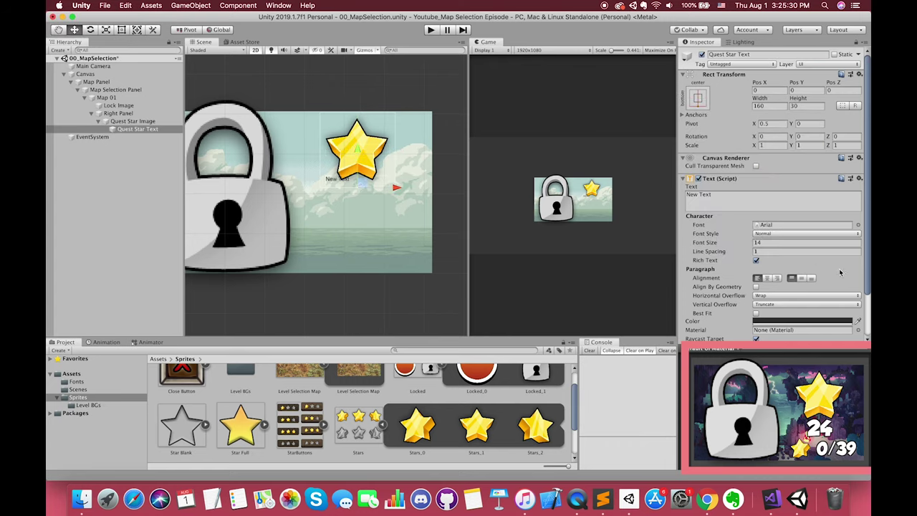
Set Quest Star Text to "5" in the Number_GROBOLD font, aligned to center and middle
{"action": "left_click", "coordinate": [858, 225]}
{"action": "double_click", "coordinate": [309, 330]}
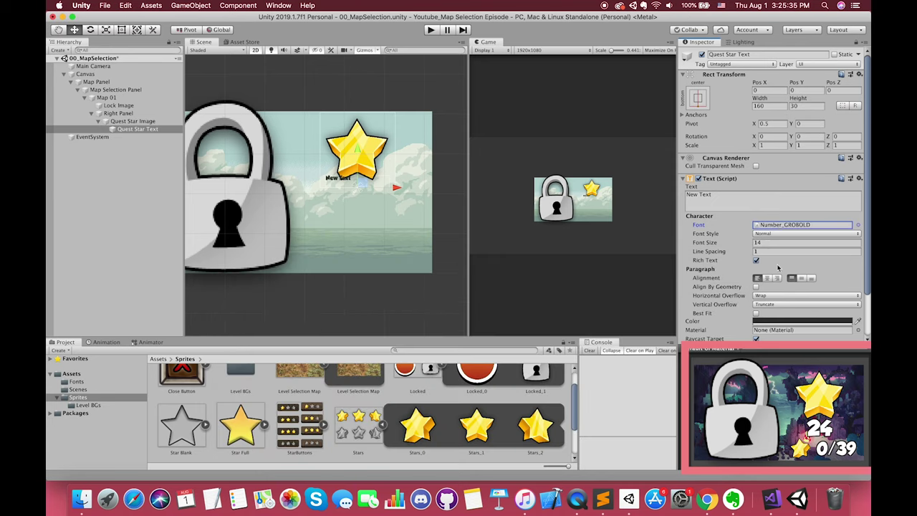
{"action": "left_click", "coordinate": [766, 278]}
{"action": "left_click", "coordinate": [800, 278]}
{"action": "left_click", "coordinate": [717, 197]}
{"action": "type", "text": "5"}
Set Quest Star Text's horizontal and vertical overflow to Overflow, font size to 83, and move it down to about Pos Y -37
{"action": "left_click", "coordinate": [712, 242]}
{"action": "left_click", "coordinate": [769, 305]}
{"action": "left_click", "coordinate": [770, 316]}
{"action": "left_click", "coordinate": [768, 295]}
{"action": "left_click", "coordinate": [768, 306]}
{"action": "left_click_drag", "start_coordinate": [702, 243], "coordinate": [430, 155]}
{"action": "left_click_drag", "start_coordinate": [360, 151], "coordinate": [361, 166]}
{"action": "left_click_drag", "start_coordinate": [716, 262], "coordinate": [717, 246]}
Add a UI Image under Right Panel and assign the Stars_0 sprite to it
{"action": "left_click", "coordinate": [118, 113]}
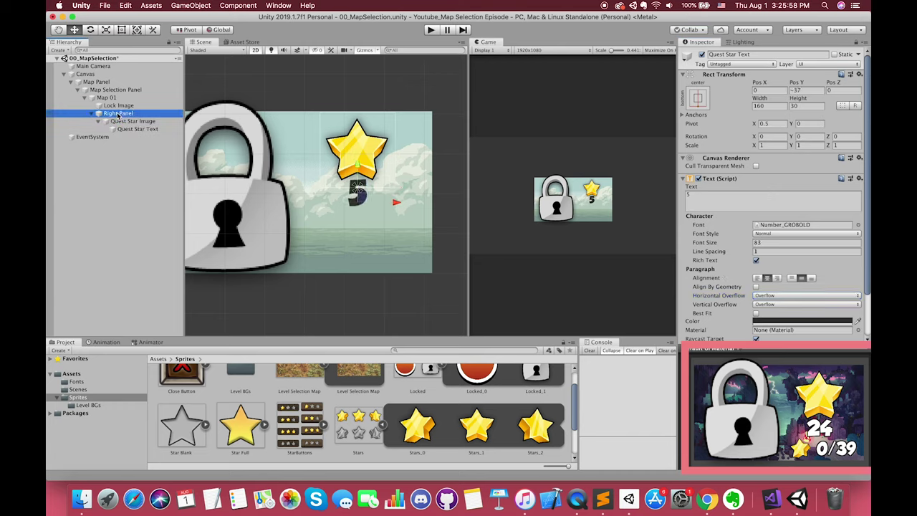
{"action": "right_click", "coordinate": [118, 115]}
{"action": "mouse_move", "coordinate": [153, 266]}
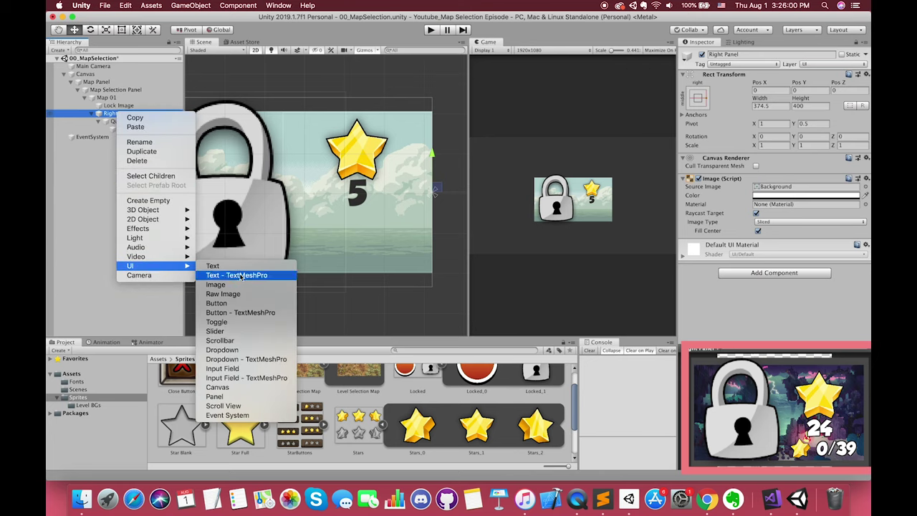
{"action": "left_click", "coordinate": [231, 286]}
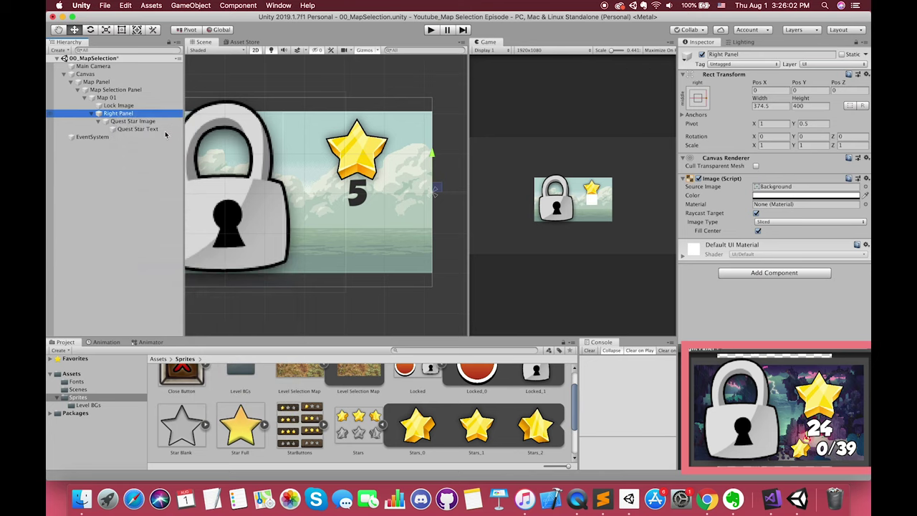
{"action": "left_click_drag", "start_coordinate": [443, 426], "coordinate": [802, 188]}
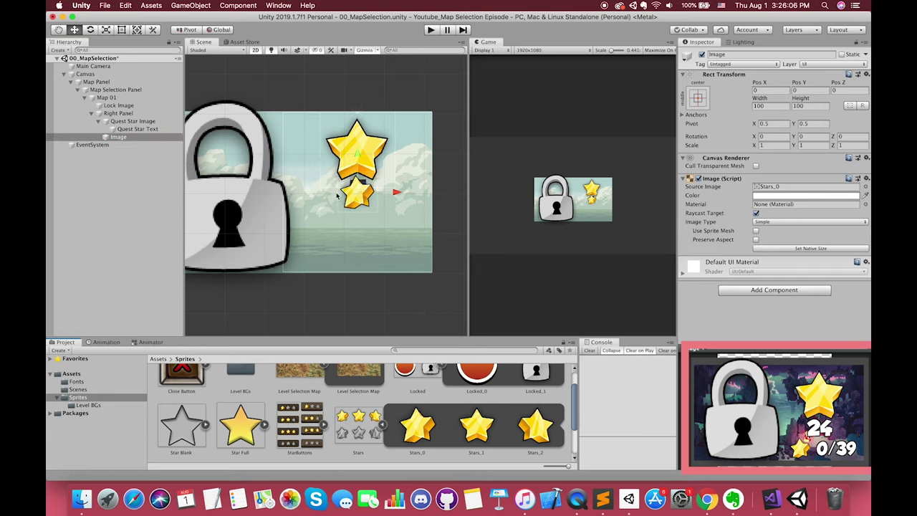
Set the new image's anchor, pivot and position to bottom center and shift it left to about Pos X -48
{"action": "left_click", "coordinate": [699, 99]}
{"action": "left_click", "coordinate": [729, 220], "text": "alt"}
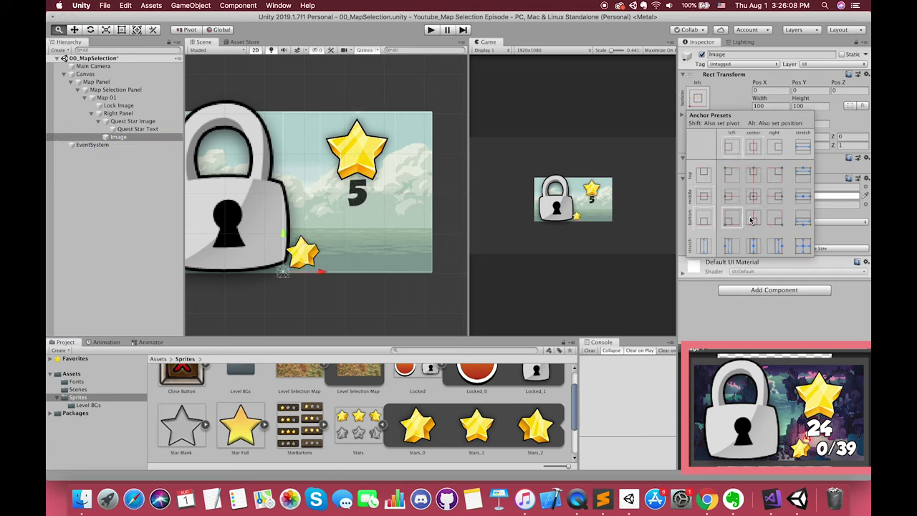
{"action": "left_click", "coordinate": [753, 218], "text": "alt"}
{"action": "left_click_drag", "start_coordinate": [393, 272], "coordinate": [374, 272]}
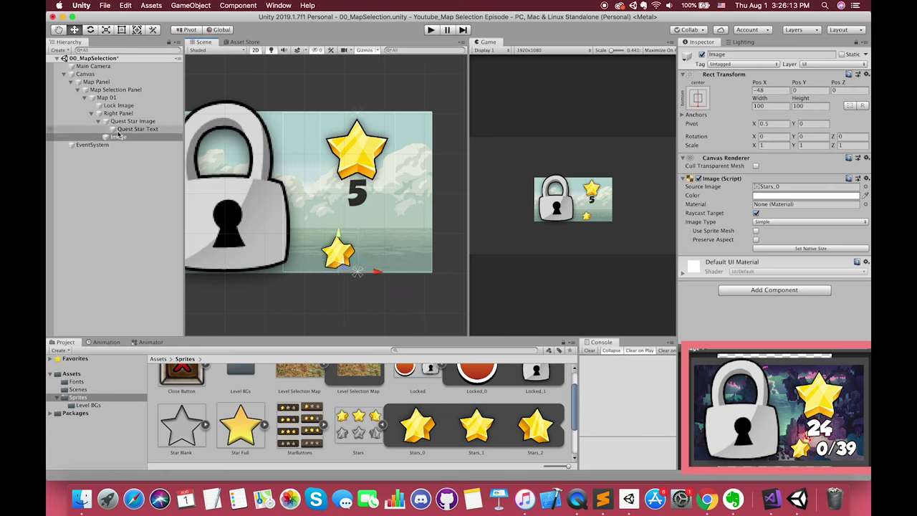
Rename the new image under Right Panel as Map Stars Image
{"action": "left_click", "coordinate": [113, 137]}
{"action": "key", "text": "Return"}
{"action": "type", "text": "Map Stars Image"}
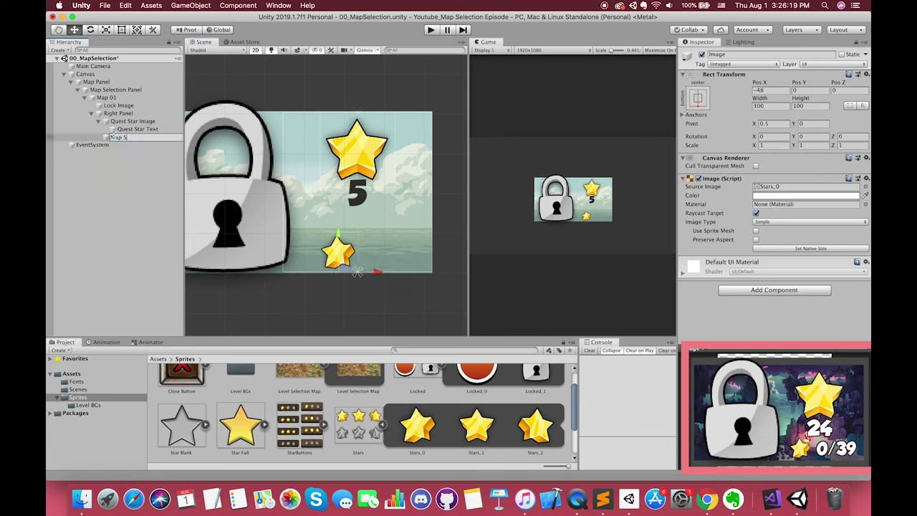
{"action": "key", "text": "Return"}
Enlarge Quest Star Image proportionally so the star fills more of the space above the small star
{"action": "left_click", "coordinate": [133, 121]}
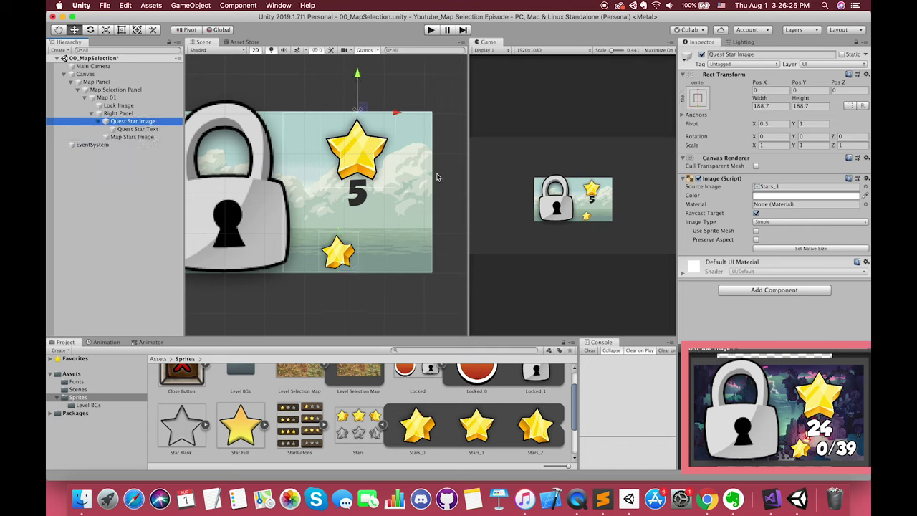
{"action": "left_click", "coordinate": [121, 30]}
{"action": "left_click_drag", "start_coordinate": [394, 187], "coordinate": [418, 206], "text": "shift"}
Move Map Stars Image further left to about Pos X -69
{"action": "left_click", "coordinate": [132, 137]}
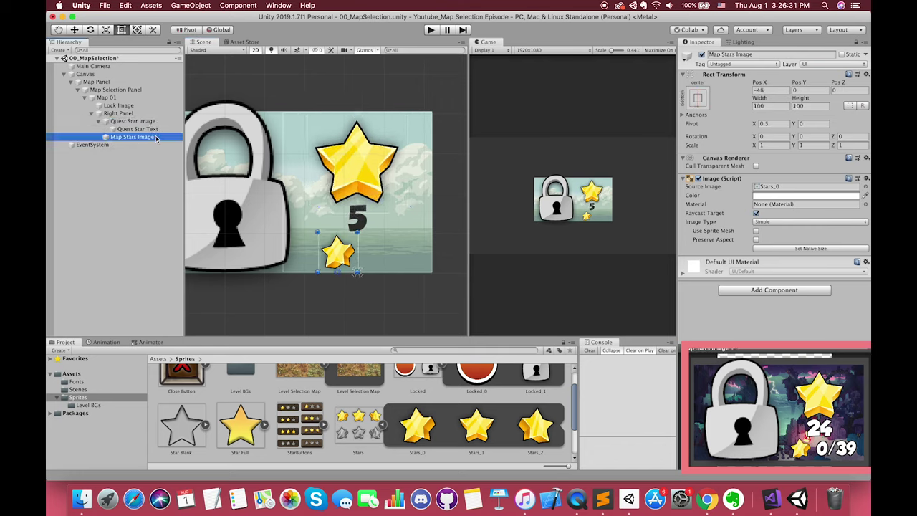
{"action": "key", "text": "w"}
{"action": "left_click_drag", "start_coordinate": [374, 271], "coordinate": [365, 272]}
Add a UI Text named Map Star Text under Map Stars Image
{"action": "right_click", "coordinate": [134, 137]}
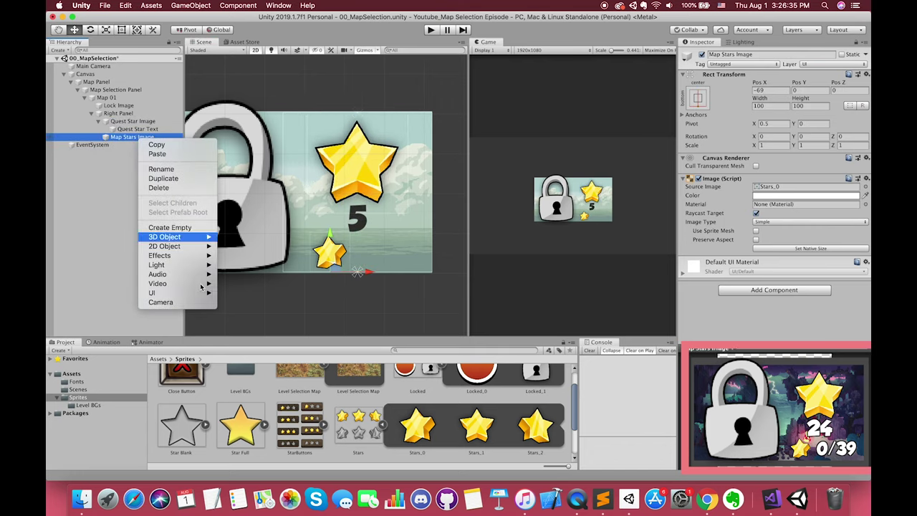
{"action": "mouse_move", "coordinate": [201, 292]}
{"action": "left_click", "coordinate": [245, 293]}
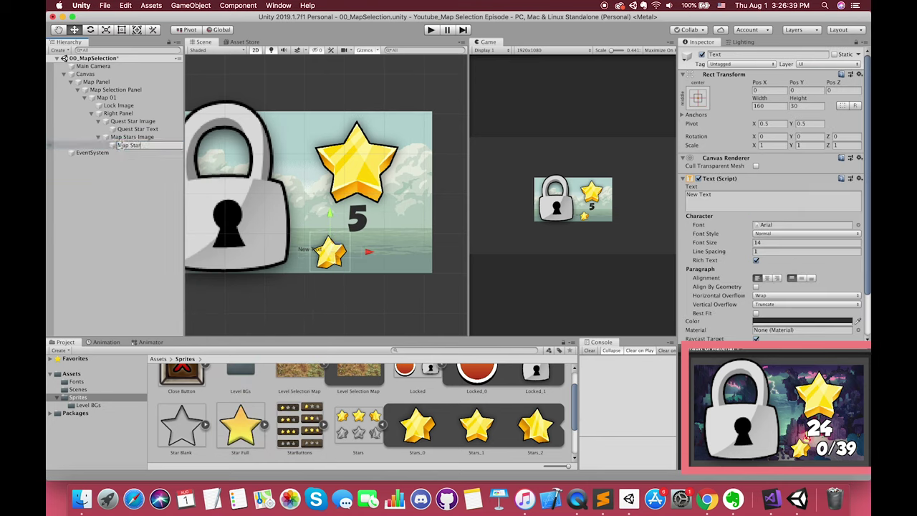
{"action": "type", "text": "Map Star Text"}
{"action": "key", "text": "Return"}
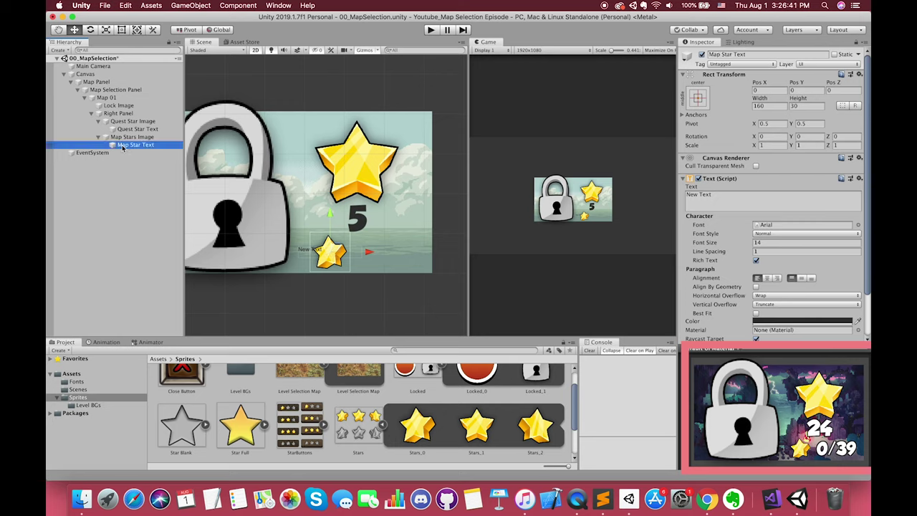
Set Map Star Text to "0/9" and resize and place its box to the right of the small star
{"action": "left_click", "coordinate": [740, 196]}
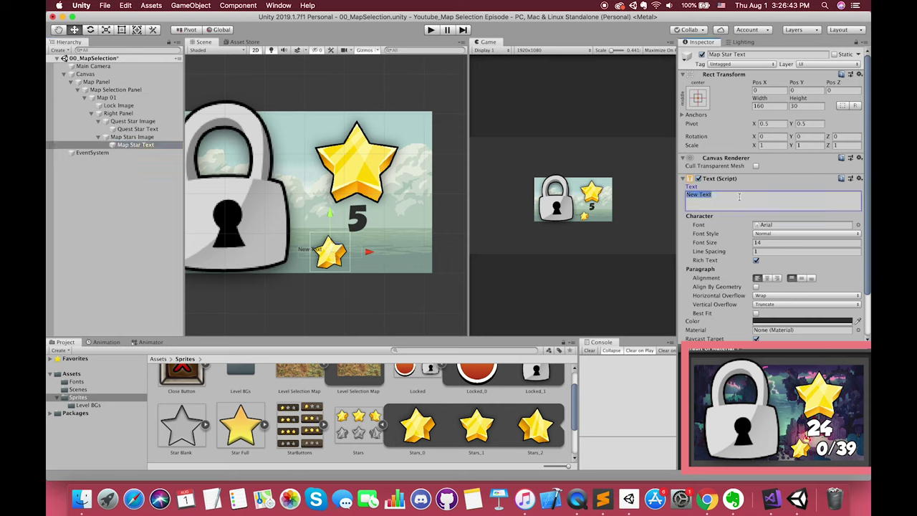
{"action": "type", "text": "0/"}
{"action": "left_click", "coordinate": [732, 196]}
{"action": "left_click", "coordinate": [187, 30]}
{"action": "key", "text": "t"}
{"action": "left_click_drag", "start_coordinate": [375, 250], "coordinate": [394, 261], "text": "alt"}
{"action": "left_click_drag", "start_coordinate": [308, 234], "coordinate": [349, 234]}
Give Map Star Text the Number_GROBOLD font with left and middle alignment
{"action": "left_click", "coordinate": [768, 278]}
{"action": "left_click", "coordinate": [801, 278]}
{"action": "left_click", "coordinate": [857, 225]}
{"action": "double_click", "coordinate": [308, 328]}
{"action": "left_click", "coordinate": [758, 278]}
Set Map Star Text's overflow modes to Overflow and font size to 69, and adjust its box to about 98.3 × 81.5
{"action": "left_click_drag", "start_coordinate": [349, 242], "coordinate": [354, 241]}
{"action": "left_click", "coordinate": [806, 295]}
{"action": "left_click", "coordinate": [802, 304]}
{"action": "mouse_move", "coordinate": [711, 242]}
{"action": "left_mouse_down"}
{"action": "mouse_move", "coordinate": [735, 245]}
{"action": "mouse_move", "coordinate": [711, 243]}
{"action": "left_mouse_up"}
{"action": "left_click_drag", "start_coordinate": [389, 222], "coordinate": [391, 230]}
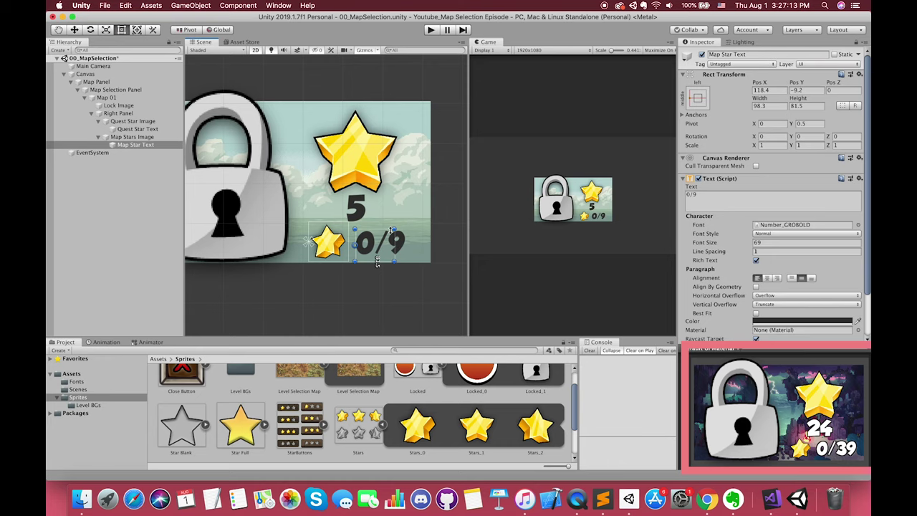
Shift Map Stars Image with its text left to about Pos X -81
{"action": "left_click", "coordinate": [107, 137]}
{"action": "key", "text": "w"}
{"action": "left_click_drag", "start_coordinate": [369, 263], "coordinate": [362, 263]}
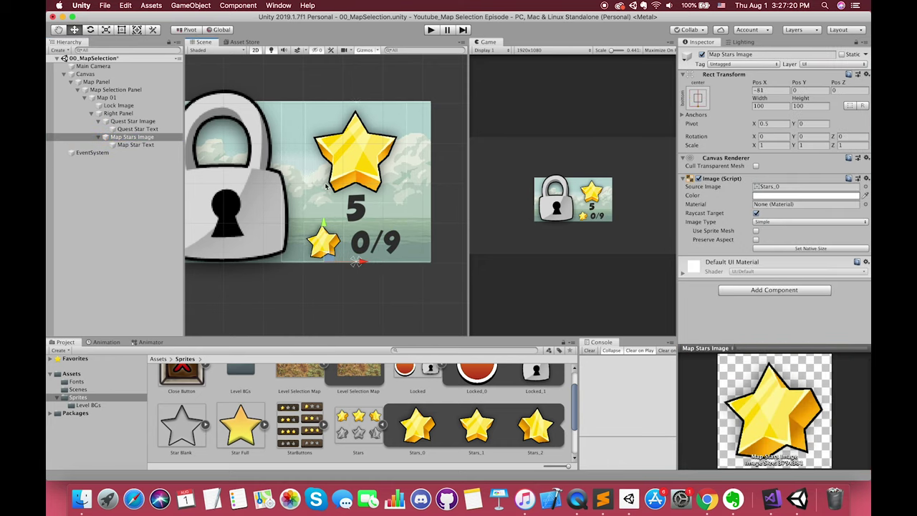
{"action": "scroll", "coordinate": [374, 195], "scroll_direction": "down", "scroll_amount": 2}
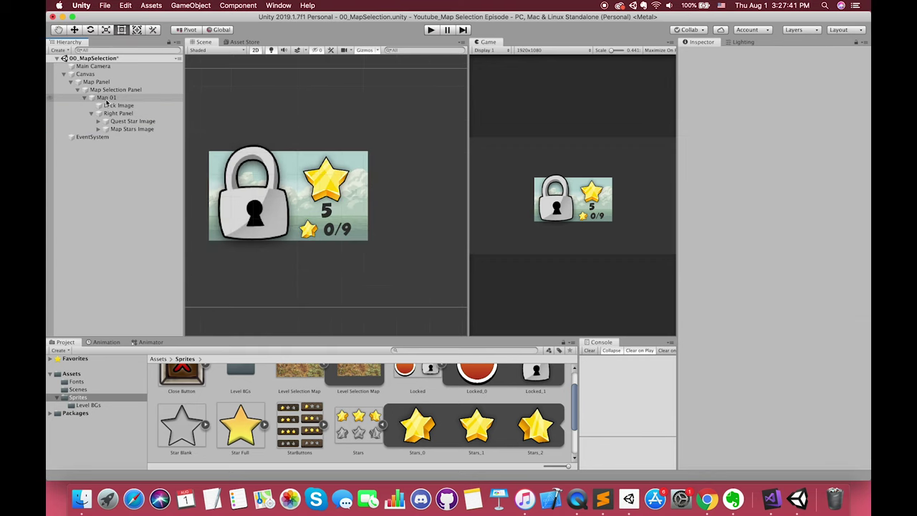
Add an empty object under Map 01, stretched to fill it, and place it above Lock Image in the hierarchy
{"action": "left_click", "coordinate": [106, 99]}
{"action": "right_click", "coordinate": [108, 98]}
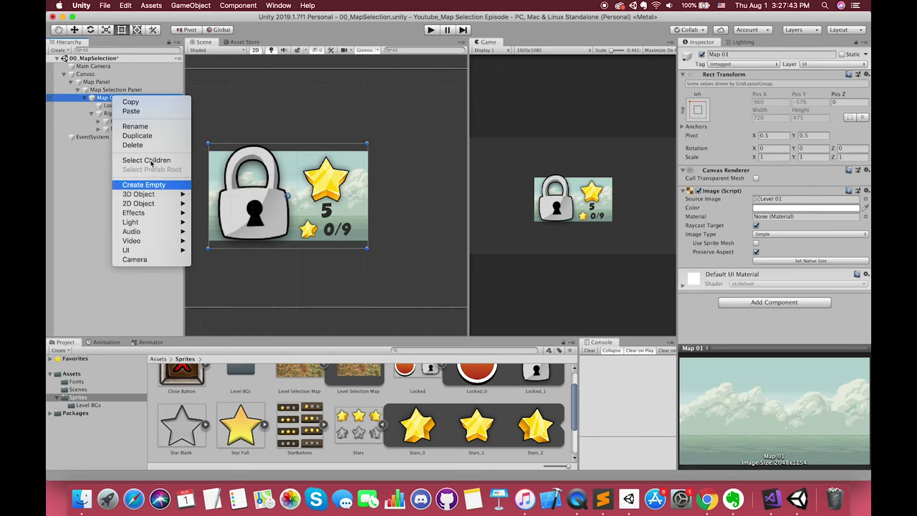
{"action": "left_click", "coordinate": [143, 184]}
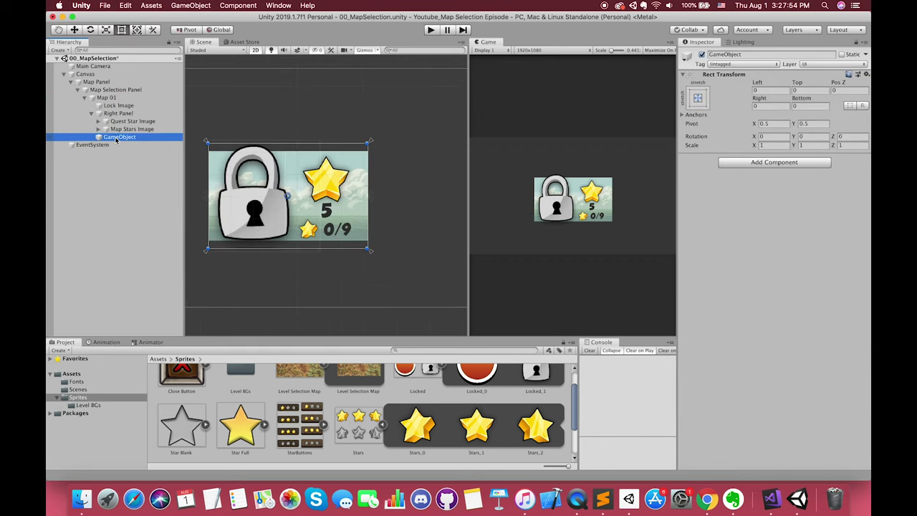
{"action": "left_click_drag", "start_coordinate": [119, 137], "coordinate": [113, 104]}
Try to nest Lock Image and Right Panel under the new empty object
{"action": "left_click", "coordinate": [115, 114]}
{"action": "left_click", "coordinate": [91, 124]}
{"action": "left_click", "coordinate": [111, 121]}
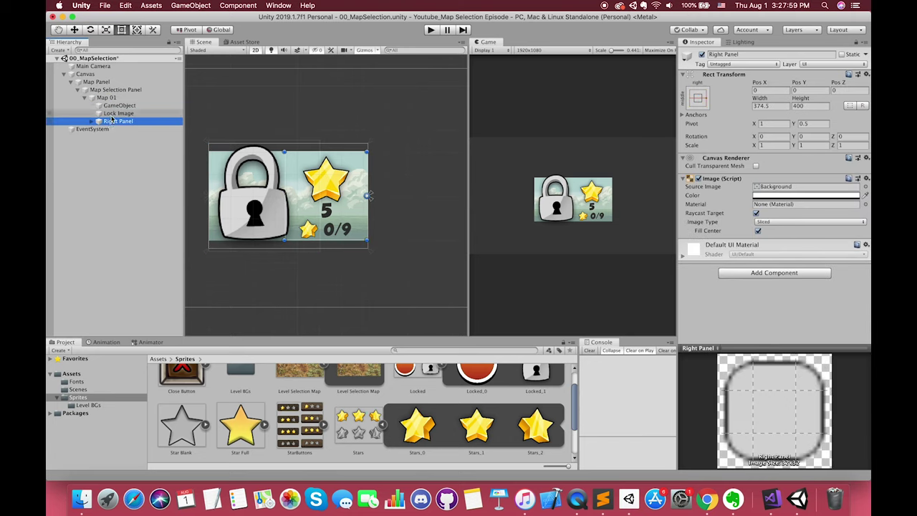
{"action": "left_click", "coordinate": [117, 114], "text": "shift"}
{"action": "left_click_drag", "start_coordinate": [116, 113], "coordinate": [119, 107]}
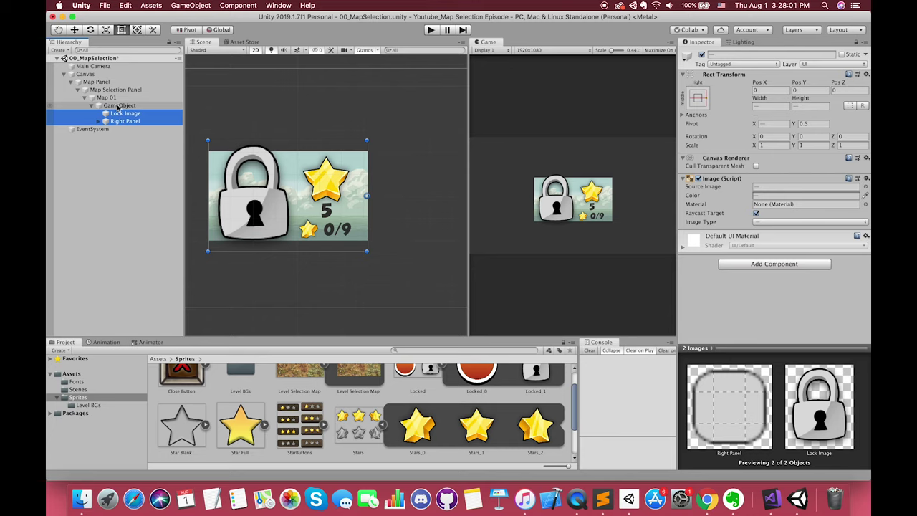
{"action": "key", "text": "super+z"}
Nest Lock Image and Right Panel under the empty object and rename that object Locked Panel
{"action": "left_click", "coordinate": [118, 106]}
{"action": "left_click", "coordinate": [115, 114]}
{"action": "left_click", "coordinate": [116, 121], "text": "shift"}
{"action": "left_click_drag", "start_coordinate": [117, 114], "coordinate": [118, 106]}
{"action": "left_click", "coordinate": [118, 106]}
{"action": "key", "text": "Return"}
{"action": "type", "text": "Locked"}
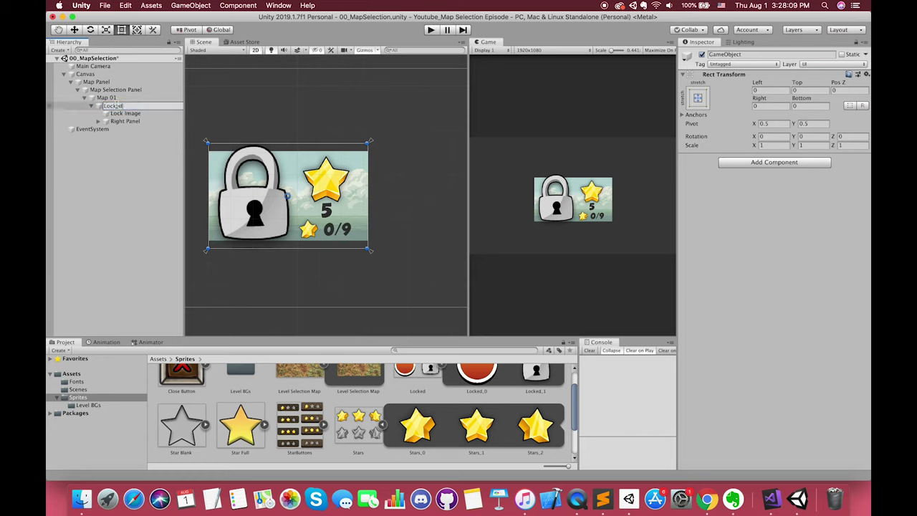
{"action": "type", "text": " Panel"}
{"action": "key", "text": "Return"}
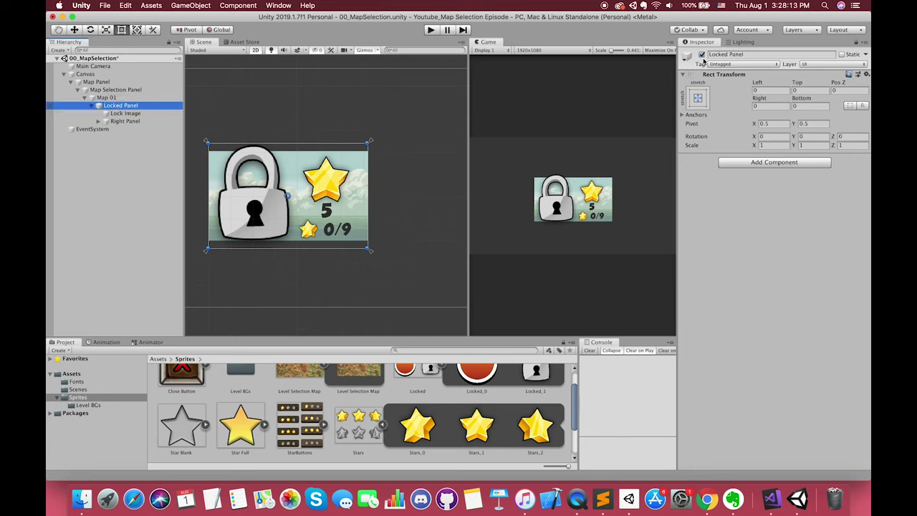
Add an empty child object named UnLocked Panel under Map 01
{"action": "left_click", "coordinate": [104, 106]}
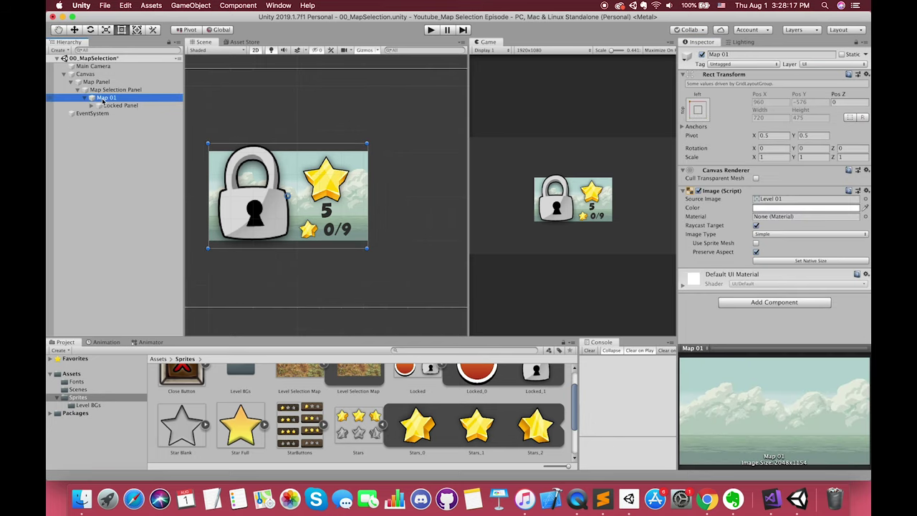
{"action": "right_click", "coordinate": [108, 106]}
{"action": "left_click", "coordinate": [128, 187]}
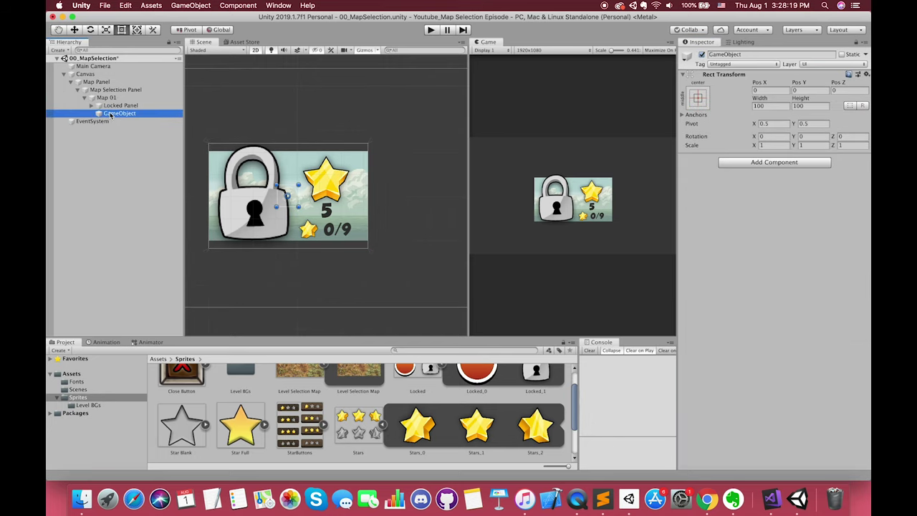
{"action": "key", "text": "Return"}
{"action": "type", "text": "UnLocked Panel"}
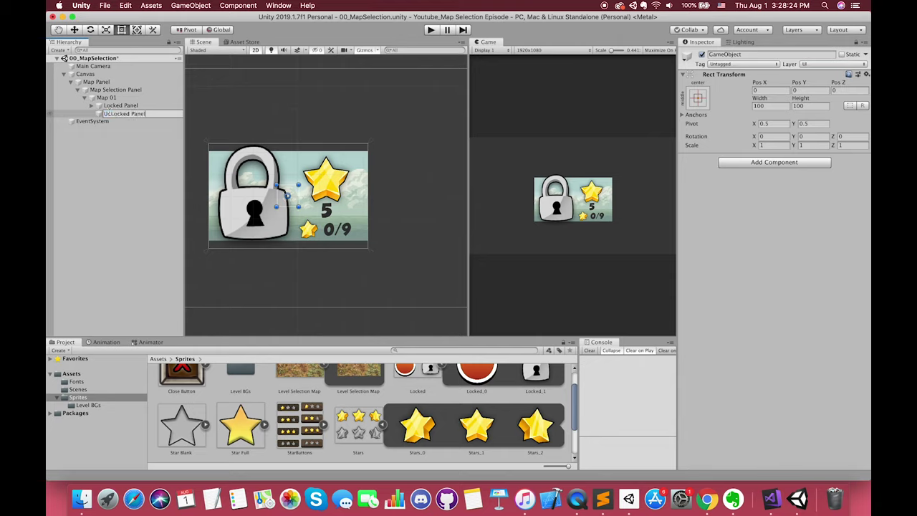
{"action": "key", "text": "Return"}
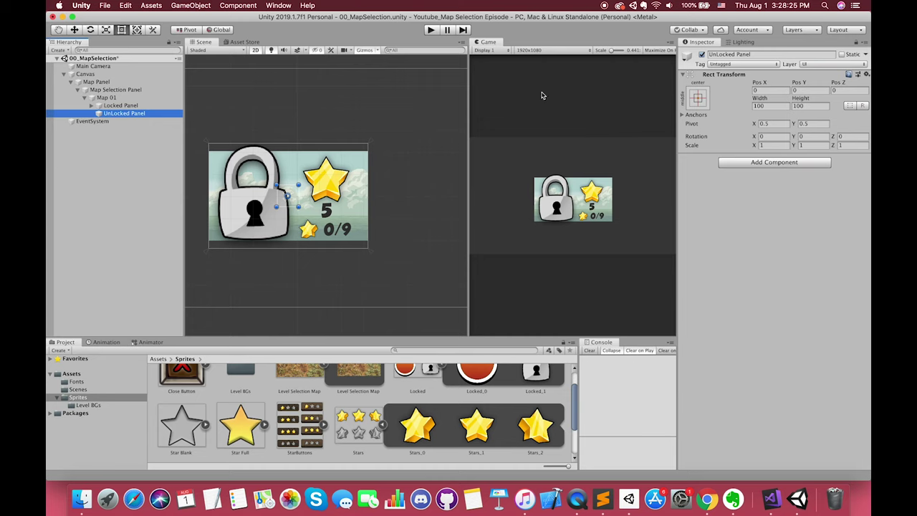
Stretch UnLocked Panel in both directions to fill Map 01, including its pivot and position
{"action": "left_click", "coordinate": [697, 99]}
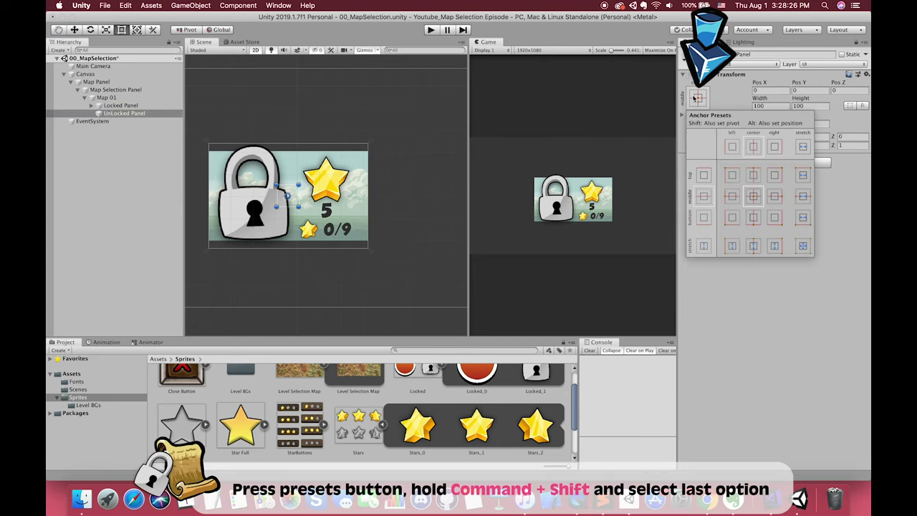
{"action": "left_click", "coordinate": [799, 247], "text": "shift+super"}
{"action": "key", "text": "t"}
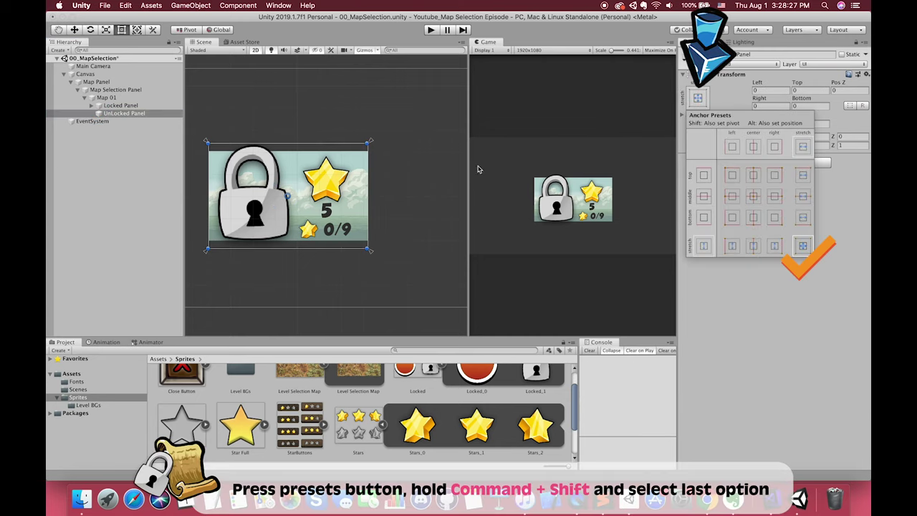
Deactivate Locked Panel to hide the locked-state elements
{"action": "left_click", "coordinate": [133, 113]}
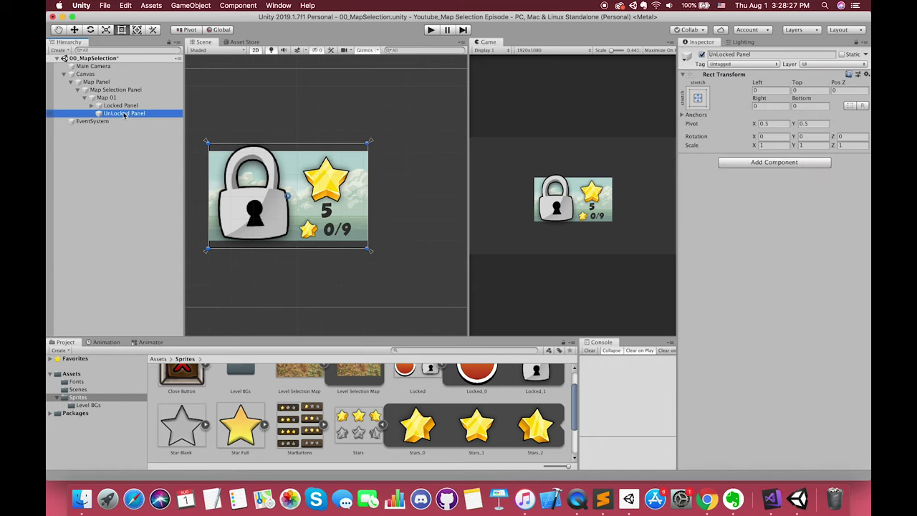
{"action": "right_click", "coordinate": [123, 113]}
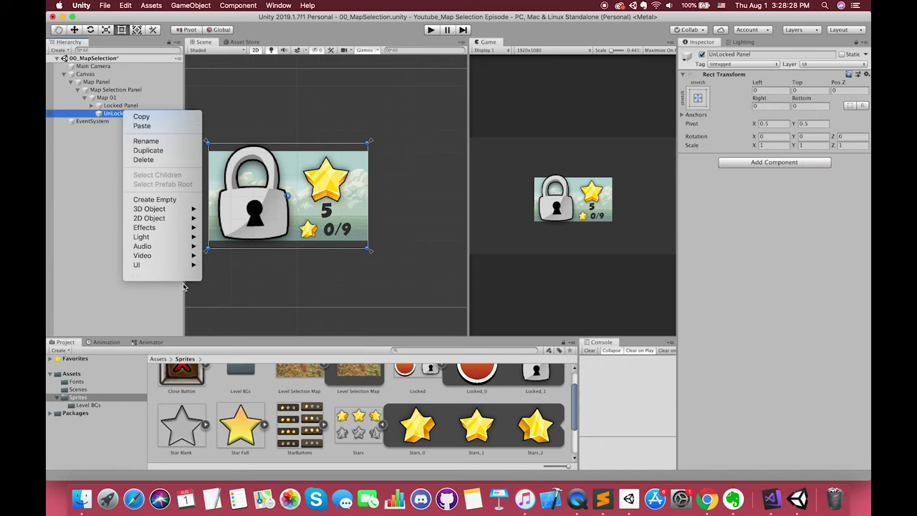
{"action": "left_click", "coordinate": [107, 105]}
{"action": "left_click", "coordinate": [701, 54]}
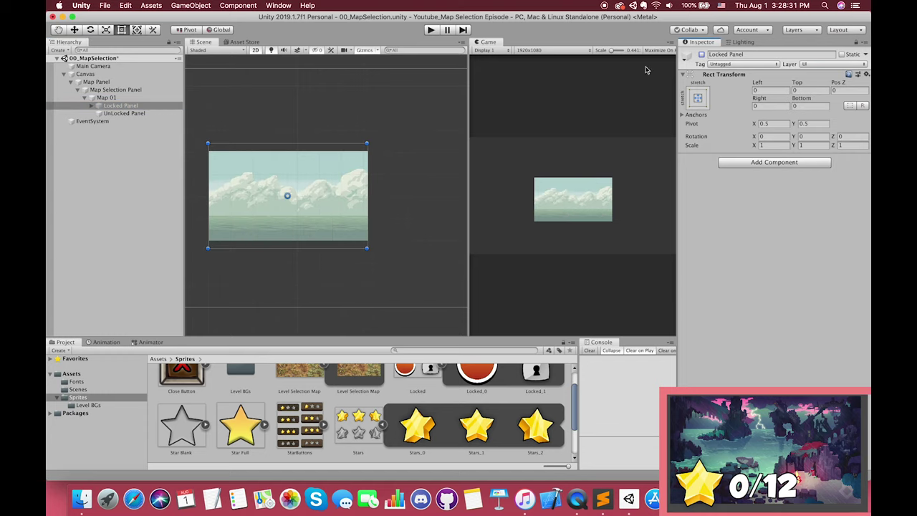
Add a UI Image under UnLocked Panel and set its anchor, pivot and position to bottom left
{"action": "left_click", "coordinate": [142, 113]}
{"action": "right_click", "coordinate": [153, 114]}
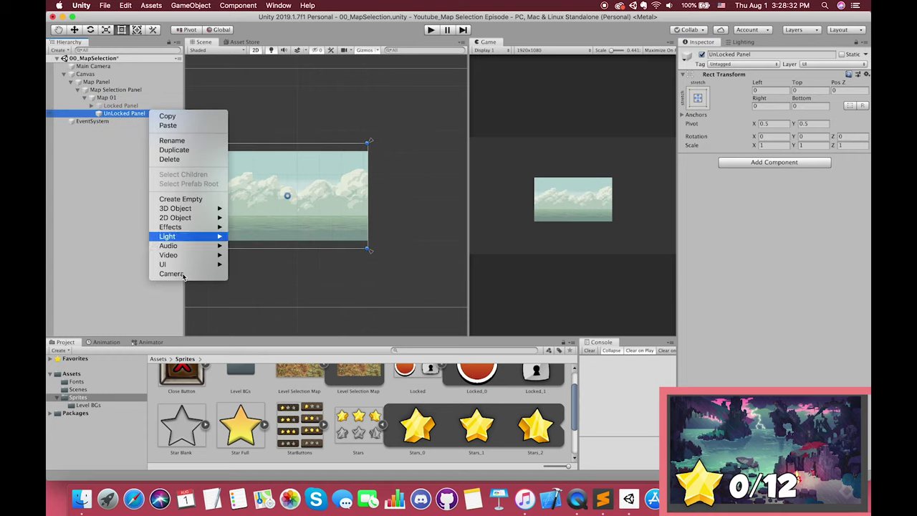
{"action": "mouse_move", "coordinate": [187, 265]}
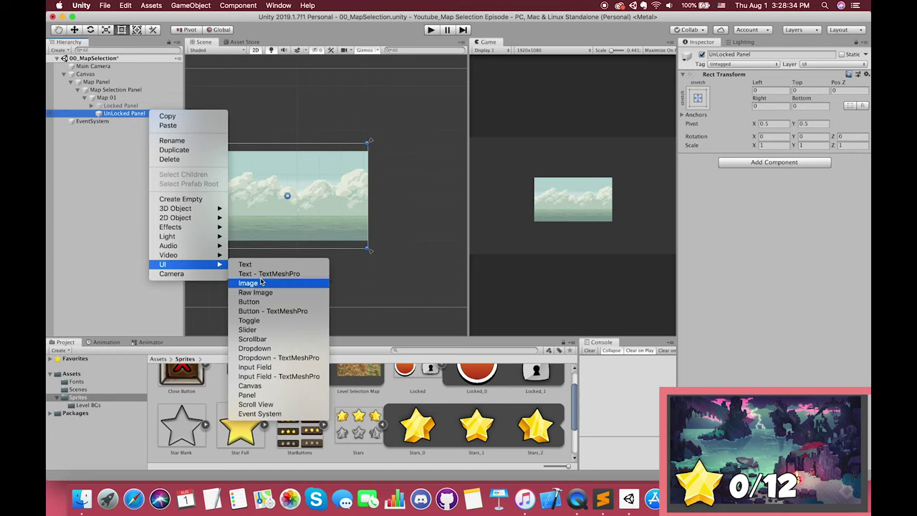
{"action": "left_click", "coordinate": [248, 283]}
{"action": "left_click", "coordinate": [698, 97]}
{"action": "left_click", "coordinate": [731, 223], "text": "alt+shift"}
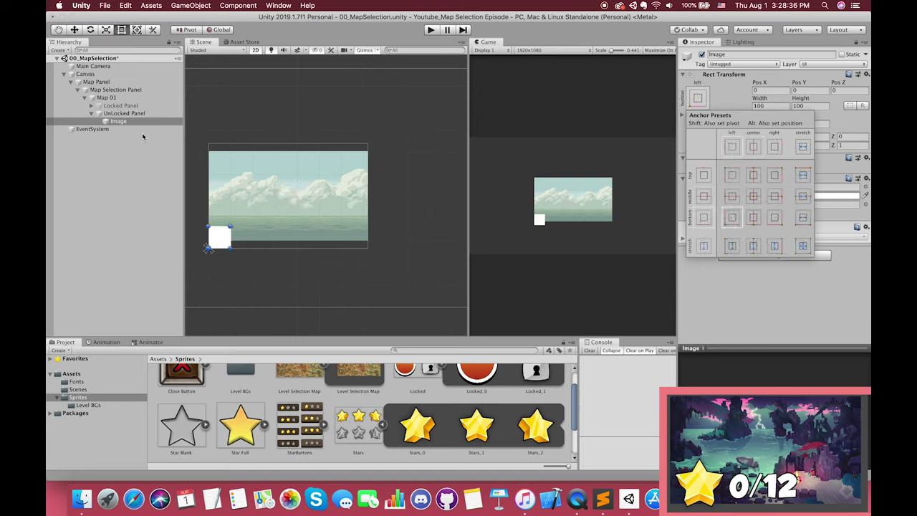
Assign the Stars_1 sprite to the new image, enlarge it to about 226 by 226, and rename it Star Image
{"action": "left_click", "coordinate": [129, 123]}
{"action": "left_click_drag", "start_coordinate": [477, 426], "coordinate": [803, 188]}
{"action": "left_click_drag", "start_coordinate": [230, 226], "coordinate": [258, 198]}
{"action": "left_click", "coordinate": [113, 120]}
{"action": "key", "text": "Return"}
{"action": "type", "text": "Star"}
{"action": "key", "text": "Return"}
Add a UI Text under Star Image, anchored middle left, sized about 438 by 163 and placed just beside the star
{"action": "right_click", "coordinate": [112, 119]}
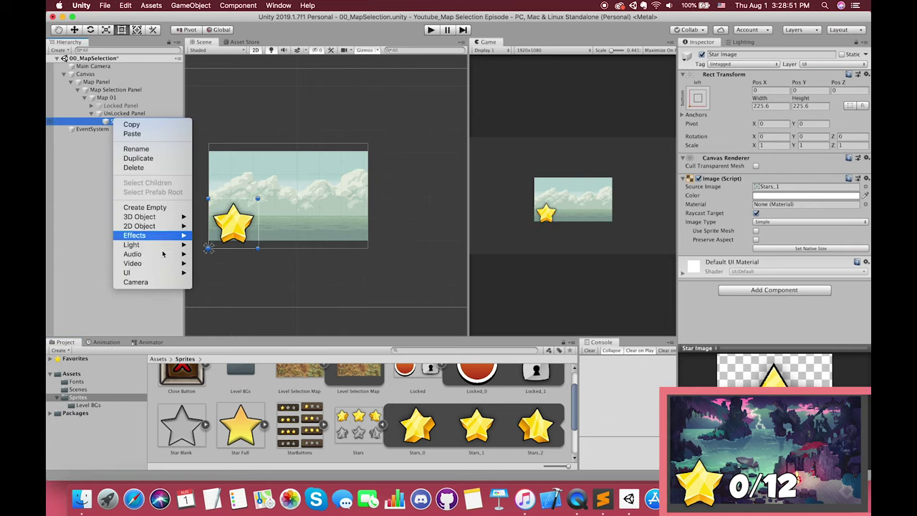
{"action": "mouse_move", "coordinate": [152, 272]}
{"action": "left_click", "coordinate": [209, 271]}
{"action": "left_click", "coordinate": [698, 98]}
{"action": "left_click", "coordinate": [730, 195], "text": "alt+shift"}
{"action": "left_click", "coordinate": [245, 220]}
{"action": "left_click_drag", "start_coordinate": [244, 220], "coordinate": [245, 217], "text": "alt"}
{"action": "left_click_drag", "start_coordinate": [245, 217], "coordinate": [297, 226], "text": "alt"}
{"action": "key", "text": "w"}
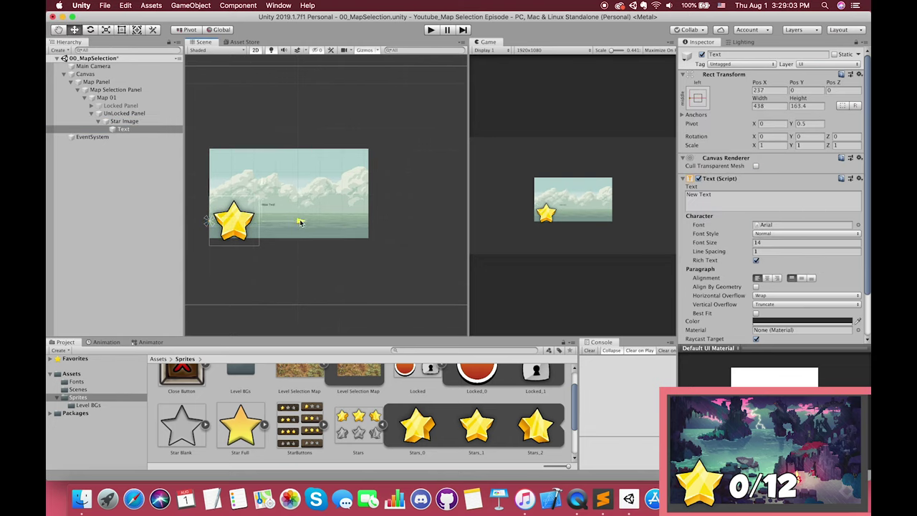
Set the text to 0/6 with middle vertical alignment, font size 107 and the Number_GROBOLD font
{"action": "left_click", "coordinate": [800, 278]}
{"action": "left_click", "coordinate": [745, 200]}
{"action": "type", "text": "0/6"}
{"action": "left_click_drag", "start_coordinate": [721, 243], "coordinate": [773, 243]}
{"action": "left_click", "coordinate": [858, 225]}
{"action": "double_click", "coordinate": [311, 327]}
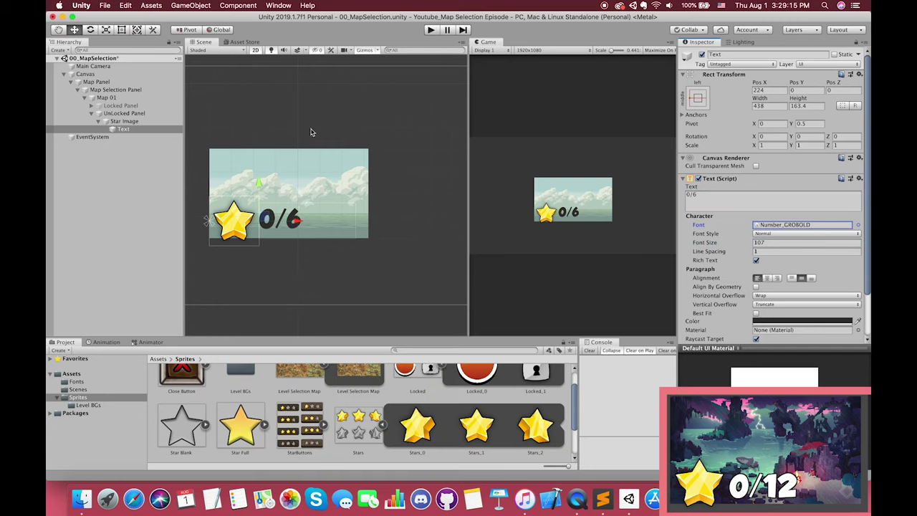
Reduce the text box height to about 121 by lowering its upper edge, and rename the text Star Text
{"action": "left_click", "coordinate": [121, 30]}
{"action": "left_click_drag", "start_coordinate": [281, 202], "coordinate": [280, 212]}
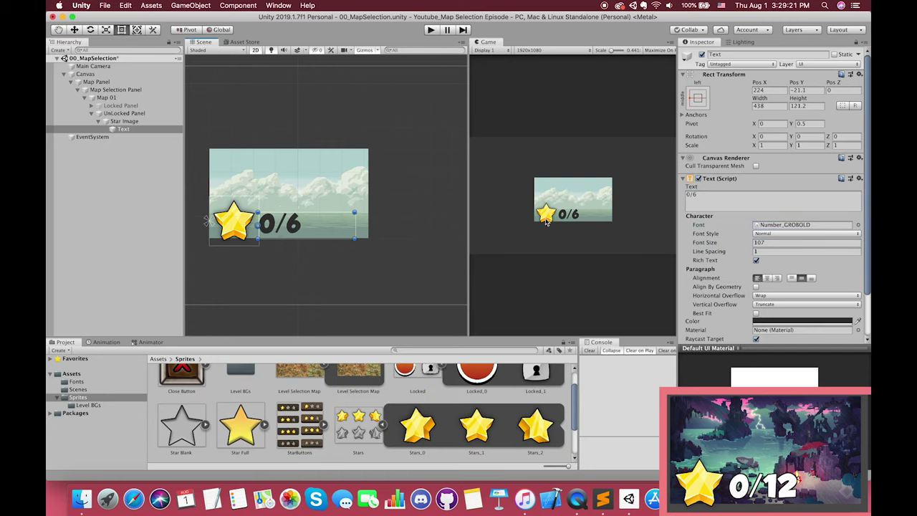
{"action": "left_click", "coordinate": [123, 129]}
{"action": "type", "text": "St"}
{"action": "key", "text": "Return"}
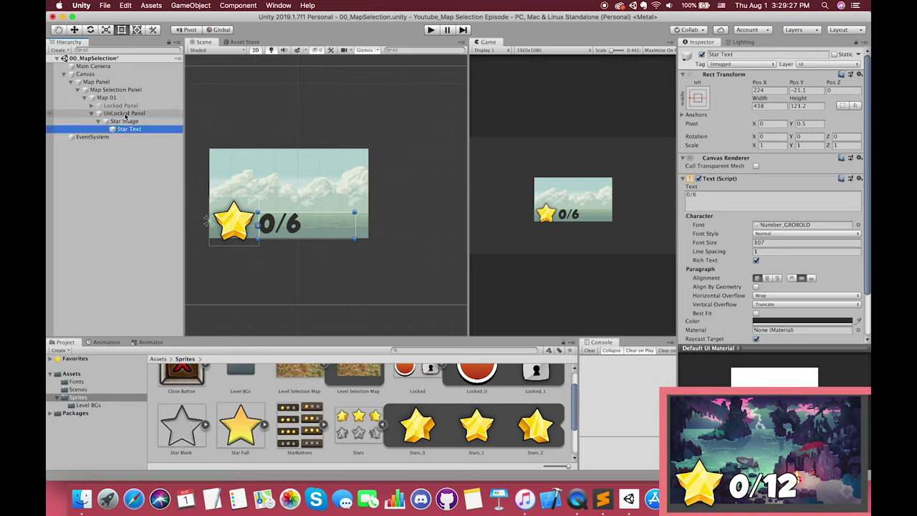
Deactivate UnLocked Panel and reactivate Locked Panel under Map 01
{"action": "left_click", "coordinate": [124, 114]}
{"action": "left_click", "coordinate": [97, 113]}
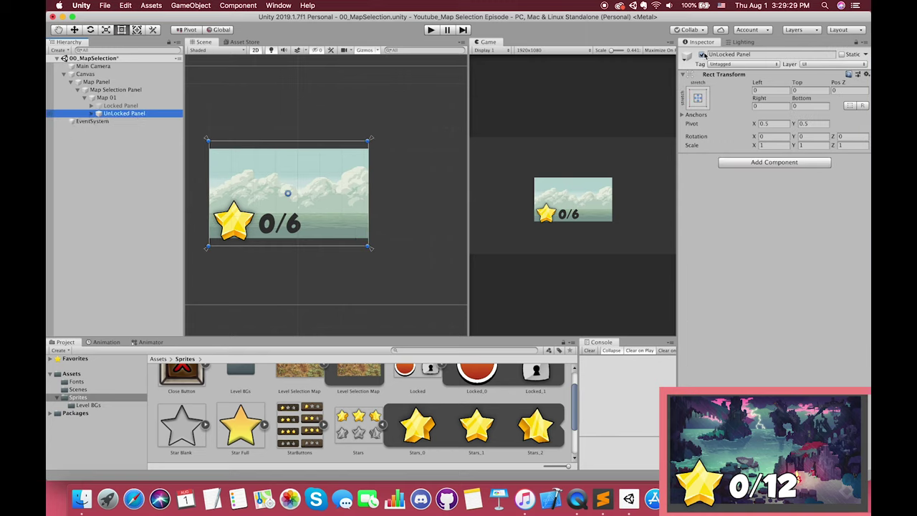
{"action": "left_click", "coordinate": [701, 55]}
{"action": "left_click", "coordinate": [120, 106]}
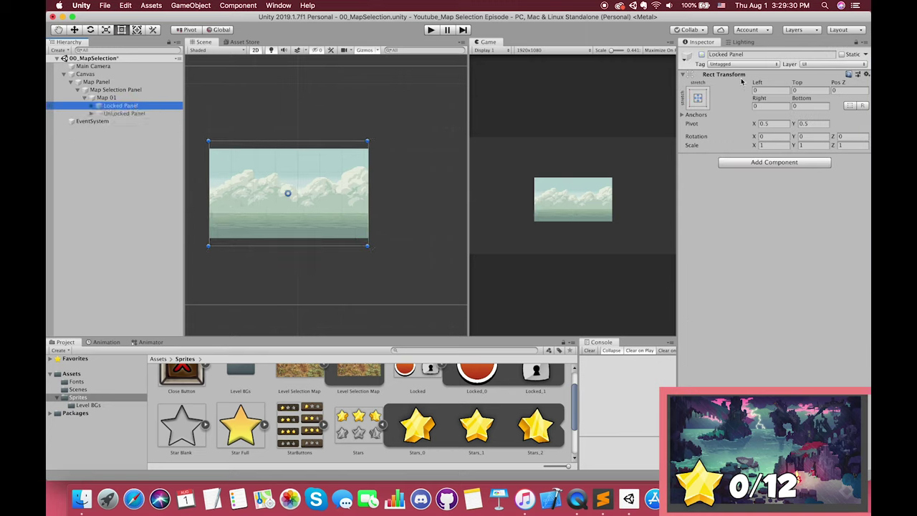
{"action": "left_click", "coordinate": [701, 54]}
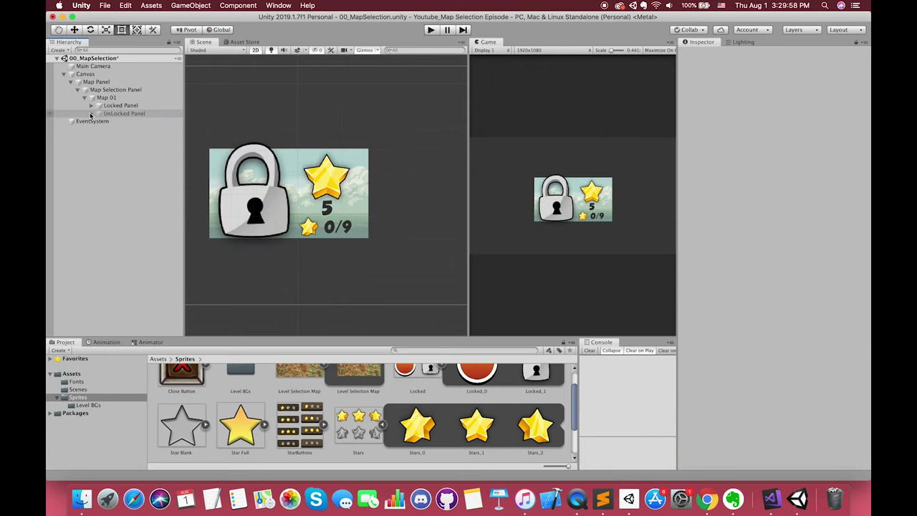
Set the color of Quest Star Text, Map Star Text and Star Text to white together
{"action": "left_click", "coordinate": [91, 105]}
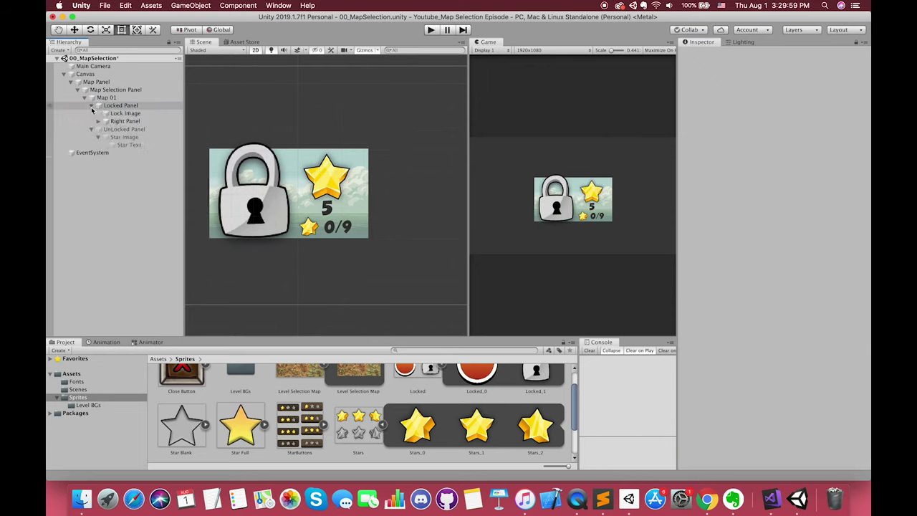
{"action": "left_click", "coordinate": [98, 121]}
{"action": "left_click", "coordinate": [105, 136]}
{"action": "left_click", "coordinate": [105, 130]}
{"action": "left_click", "coordinate": [143, 137]}
{"action": "left_click", "coordinate": [142, 152], "text": "super"}
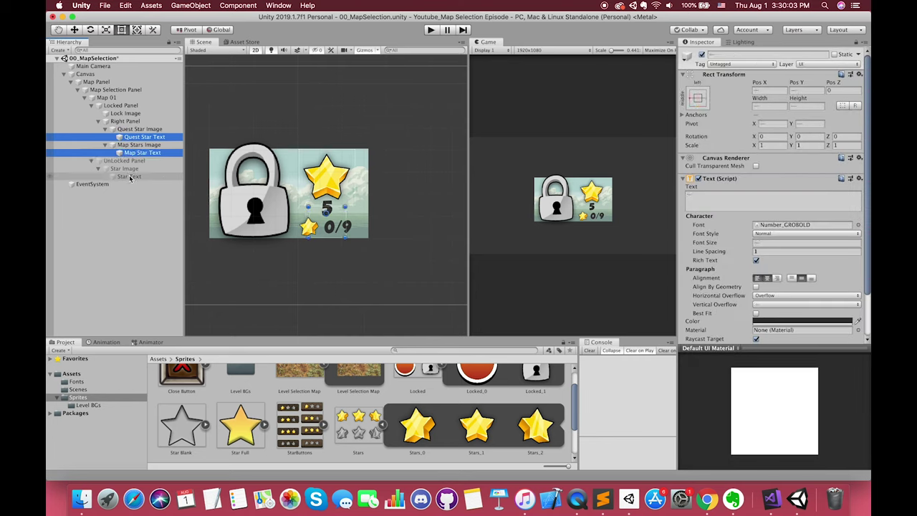
{"action": "left_click", "coordinate": [129, 177], "text": "super"}
{"action": "left_click", "coordinate": [810, 322]}
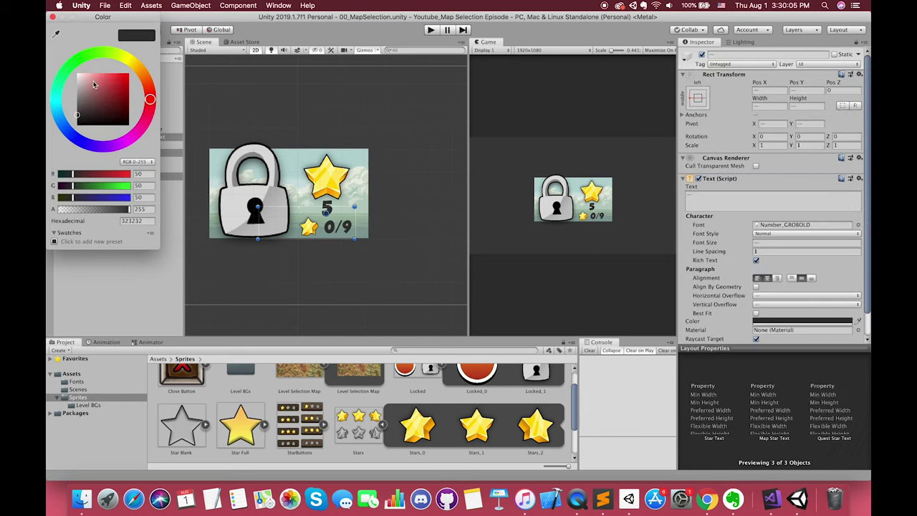
{"action": "left_click_drag", "start_coordinate": [93, 85], "coordinate": [53, 48]}
{"action": "left_click", "coordinate": [52, 16]}
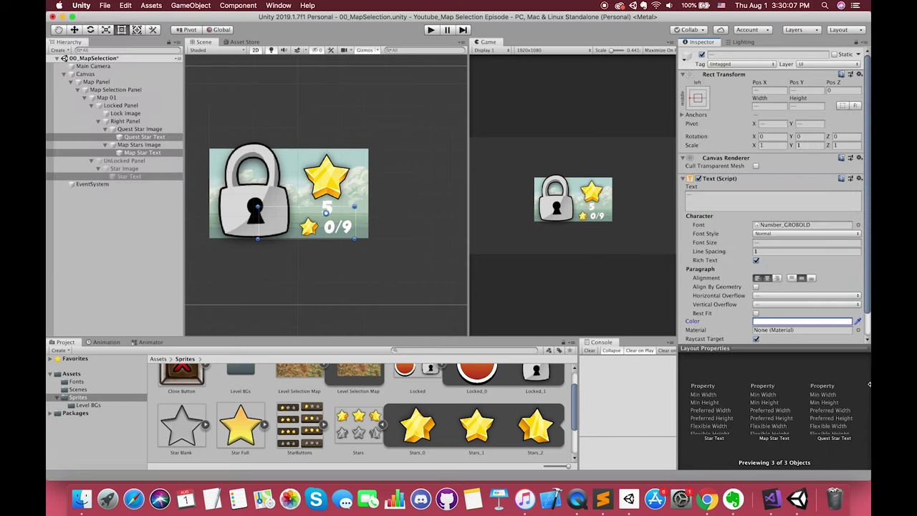
Add an Outline component to the three selected star texts
{"action": "left_click_drag", "start_coordinate": [833, 348], "coordinate": [833, 382]}
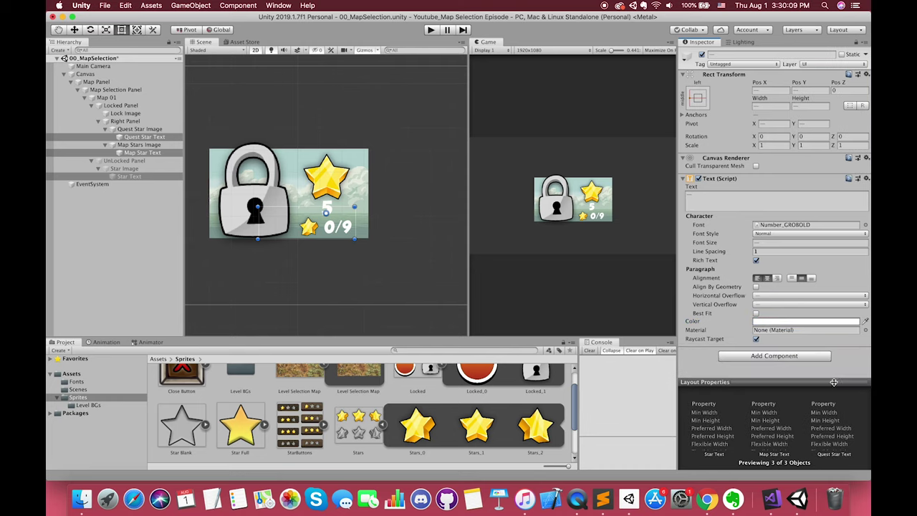
{"action": "left_click", "coordinate": [788, 352]}
{"action": "type", "text": "outline"}
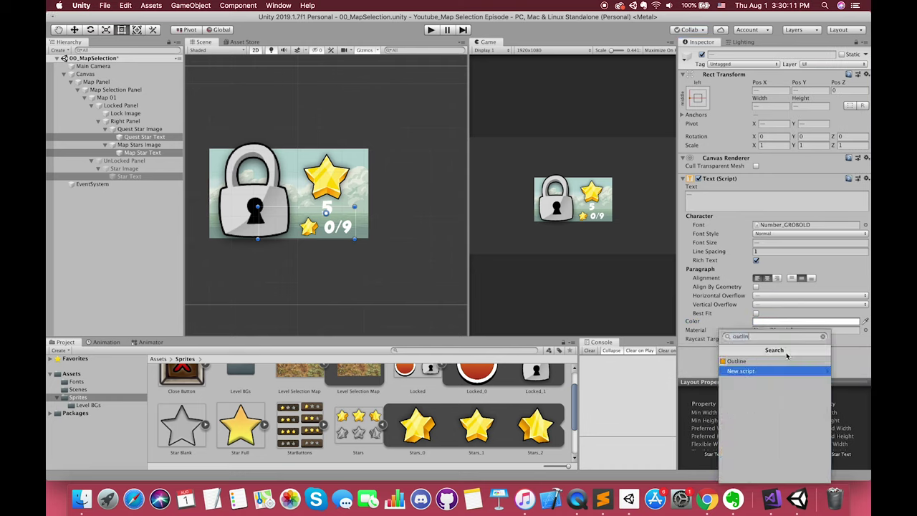
{"action": "key", "text": "Return"}
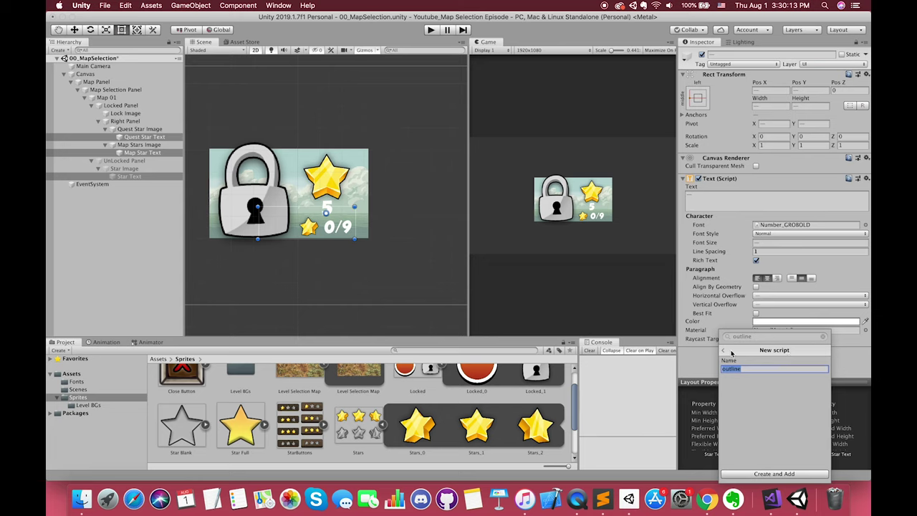
{"action": "left_click", "coordinate": [725, 351]}
{"action": "left_click", "coordinate": [768, 361]}
{"action": "scroll", "coordinate": [765, 331], "scroll_direction": "down", "scroll_amount": 2}
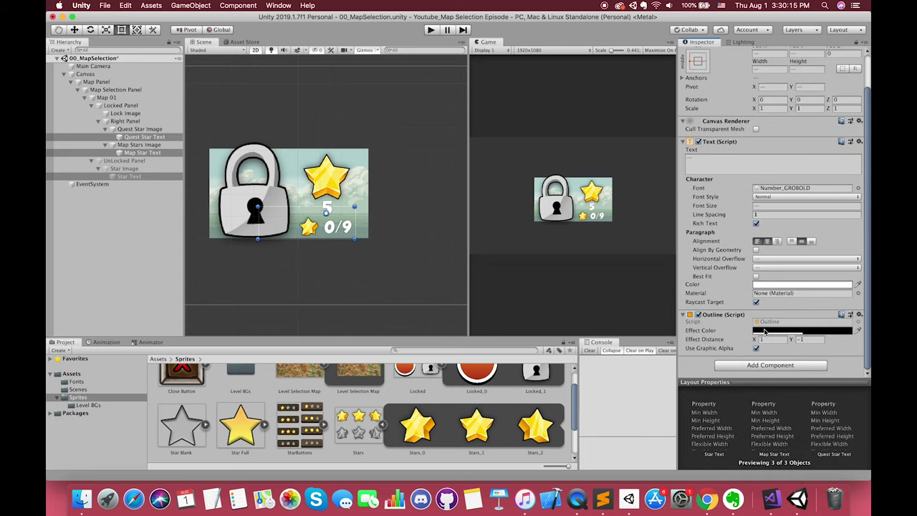
Make the outline color fully opaque black and set its effect distance to X 3 and Y -3
{"action": "scroll", "coordinate": [333, 220], "scroll_direction": "up", "scroll_amount": 5}
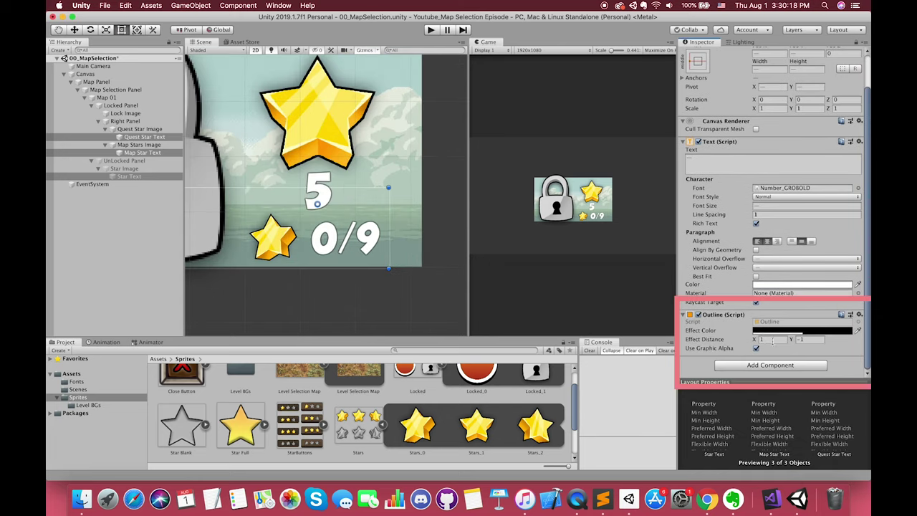
{"action": "left_click", "coordinate": [772, 341]}
{"action": "left_click", "coordinate": [777, 331]}
{"action": "left_click_drag", "start_coordinate": [91, 209], "coordinate": [159, 161]}
{"action": "left_click", "coordinate": [698, 269]}
{"action": "left_click", "coordinate": [770, 338]}
{"action": "type", "text": "3"}
{"action": "left_click", "coordinate": [814, 341]}
{"action": "type", "text": "-3"}
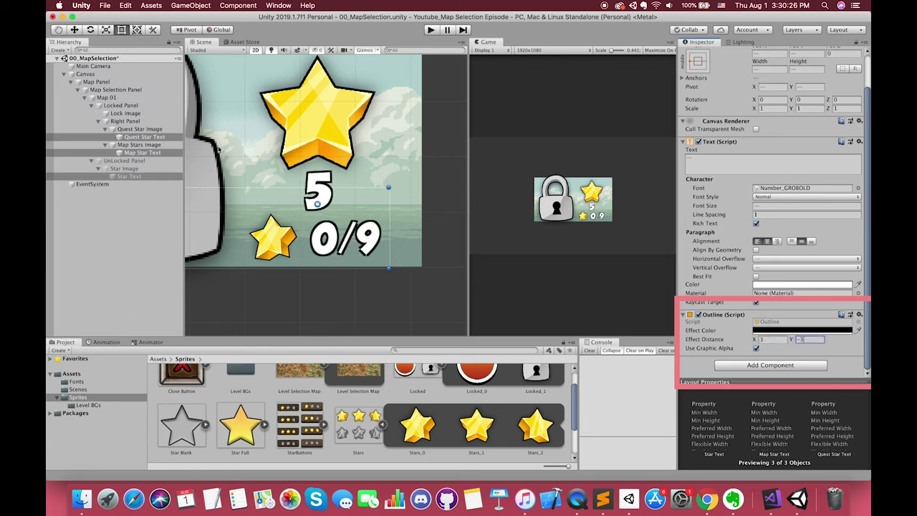
Collapse both panels under Map 01 and duplicate Map 01 three times within Map Selection Panel
{"action": "scroll", "coordinate": [414, 198], "scroll_direction": "down", "scroll_amount": 5}
{"action": "left_click", "coordinate": [99, 121]}
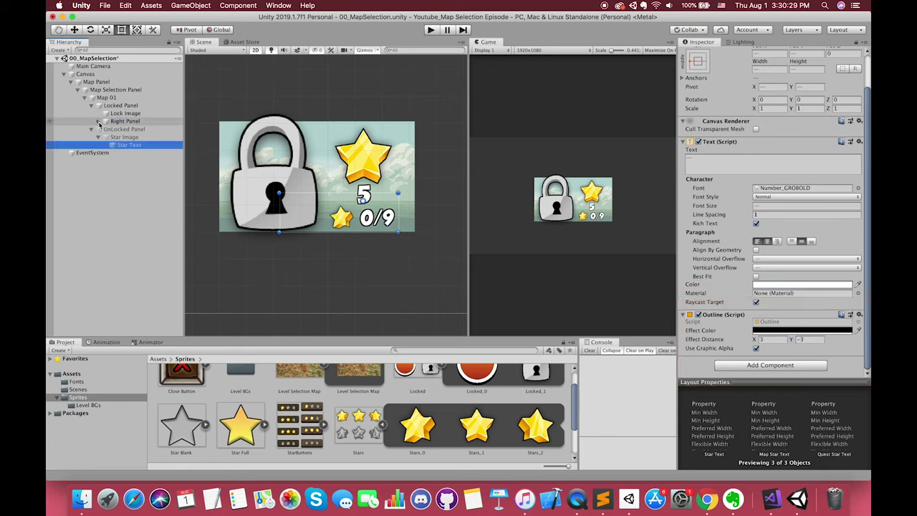
{"action": "left_click", "coordinate": [92, 106]}
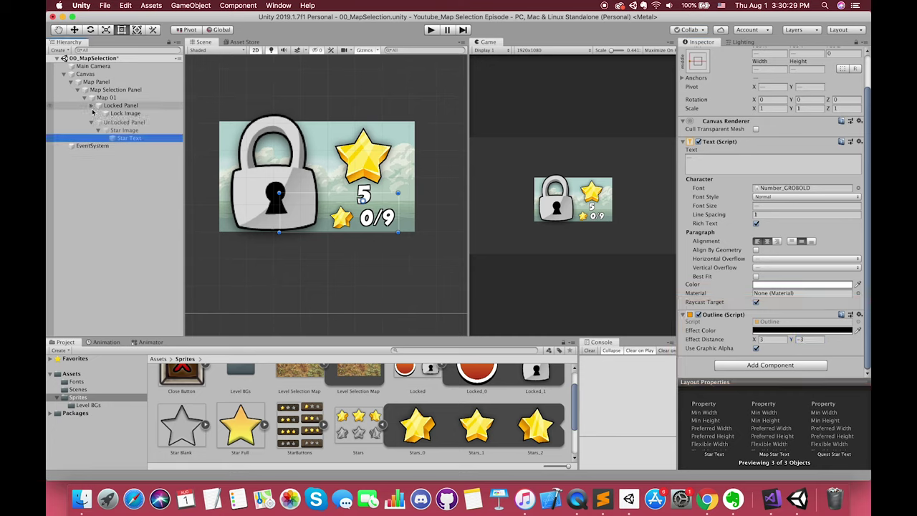
{"action": "left_click", "coordinate": [92, 115]}
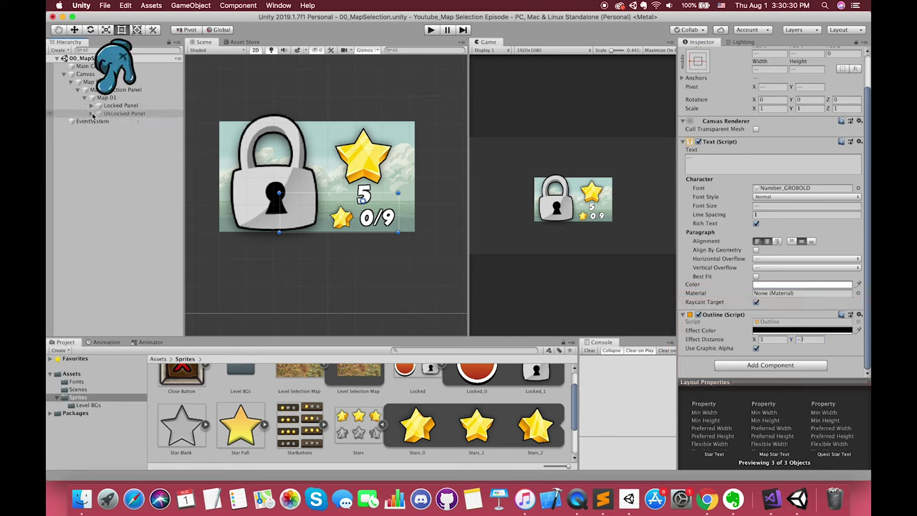
{"action": "left_click", "coordinate": [99, 101]}
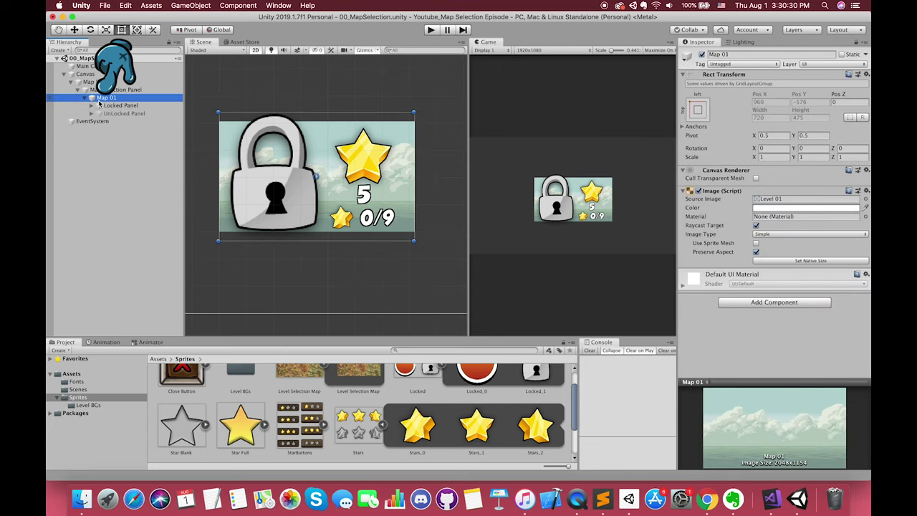
{"action": "key", "text": "t"}
{"action": "key", "text": "super+d"}
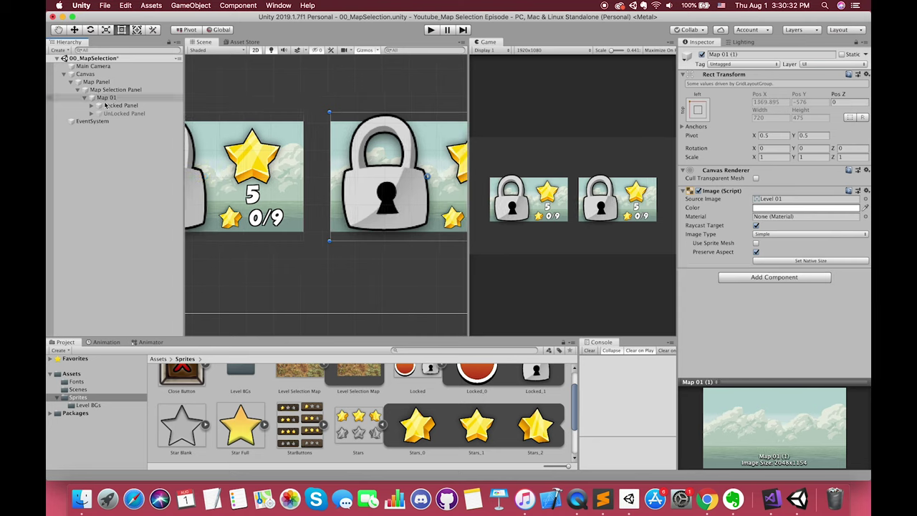
{"action": "key", "text": "super+d"}
{"action": "key", "text": "super+d"}
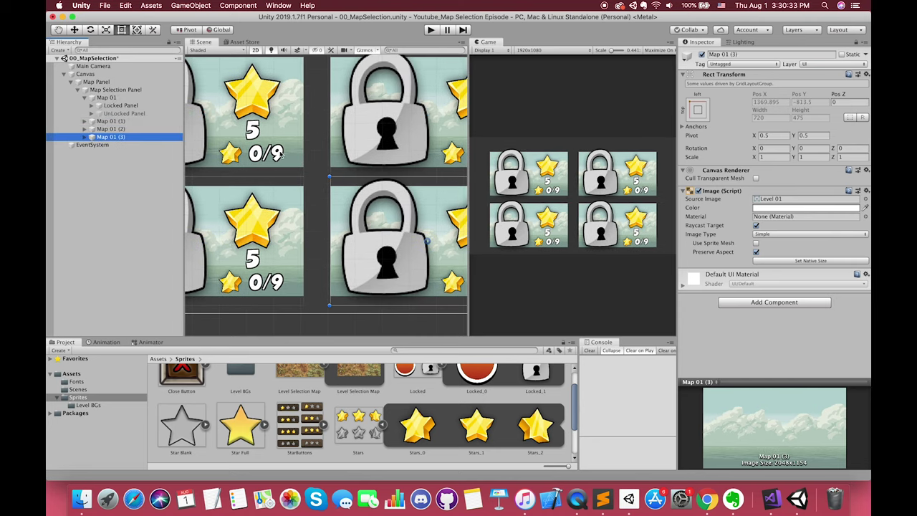
Set the source images of Map 01 (1), Map 01 (2) and Map 01 (3) to Level 02, Level 03 and Level 04
{"action": "left_click", "coordinate": [454, 169]}
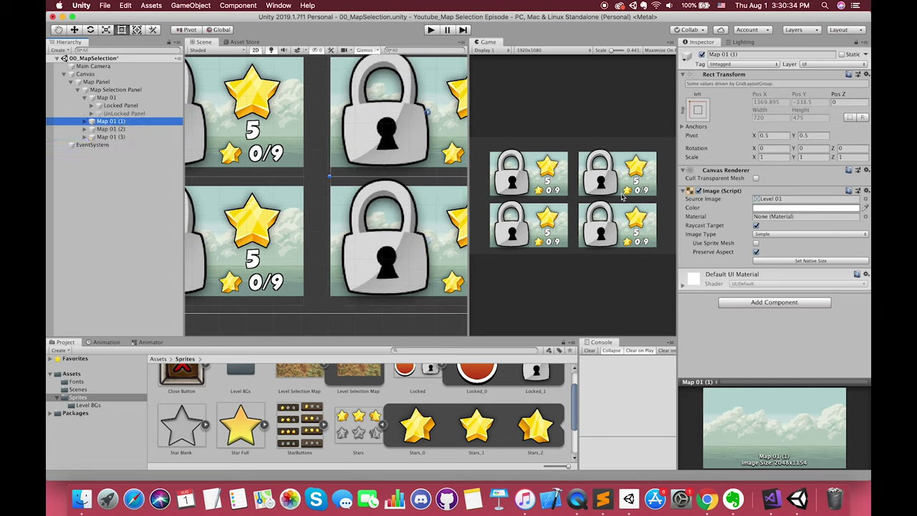
{"action": "left_click", "coordinate": [867, 199]}
{"action": "double_click", "coordinate": [431, 324]}
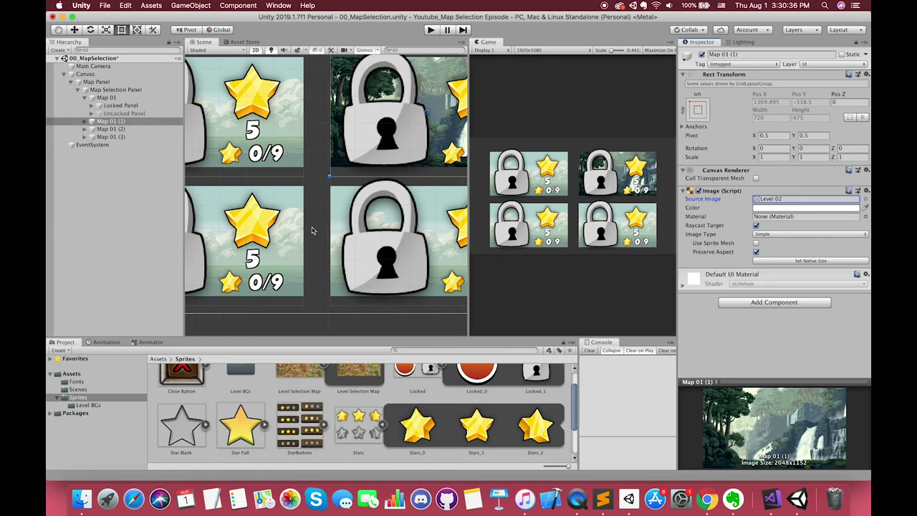
{"action": "left_click", "coordinate": [115, 129]}
{"action": "left_click", "coordinate": [866, 199]}
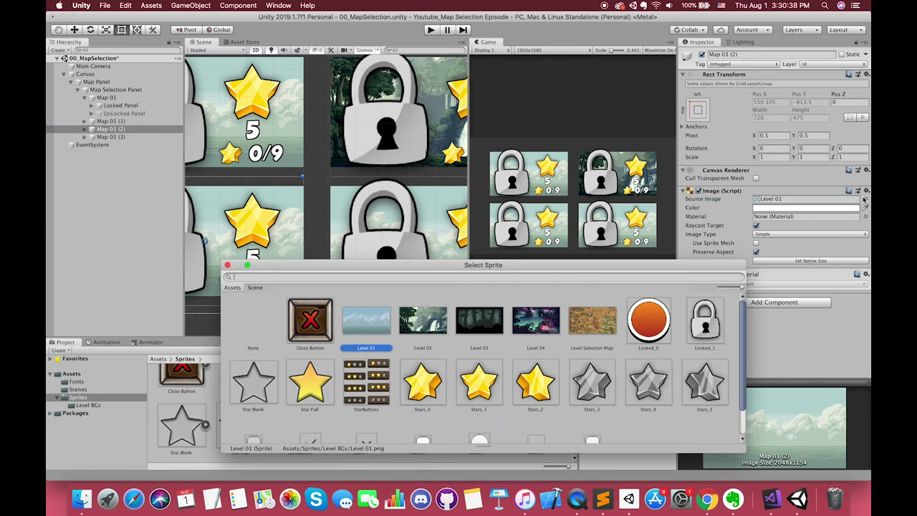
{"action": "double_click", "coordinate": [481, 324]}
{"action": "left_click", "coordinate": [111, 137]}
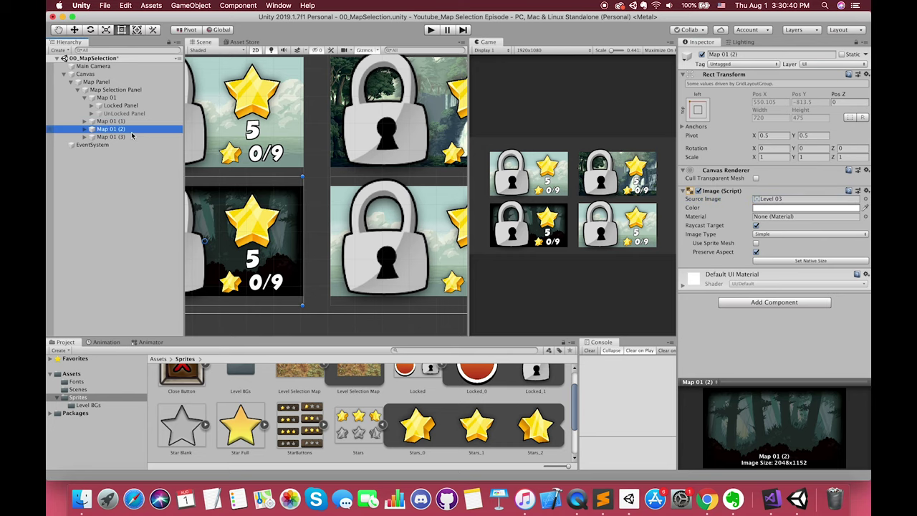
{"action": "left_click", "coordinate": [866, 200]}
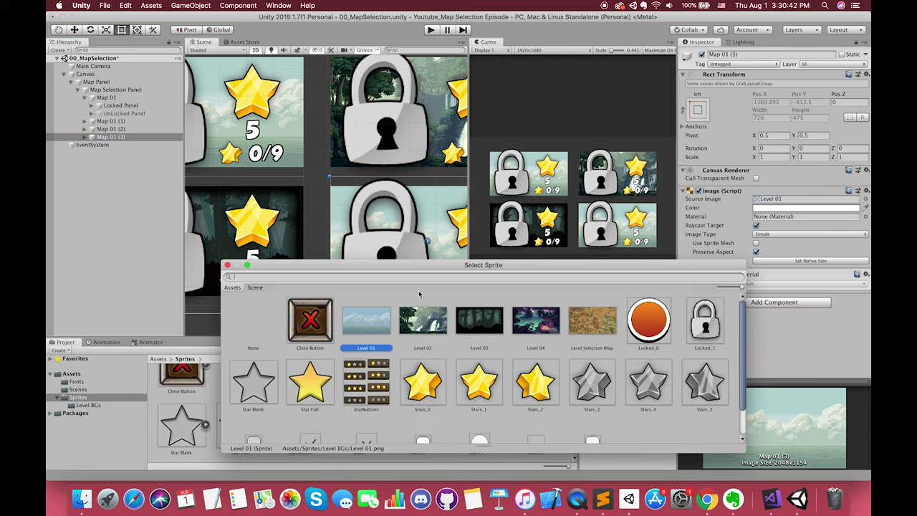
{"action": "double_click", "coordinate": [528, 326]}
Add a UI Image, place it directly under Map Panel above Map Selection Panel, and rename it Star UI Image
{"action": "right_click", "coordinate": [113, 87]}
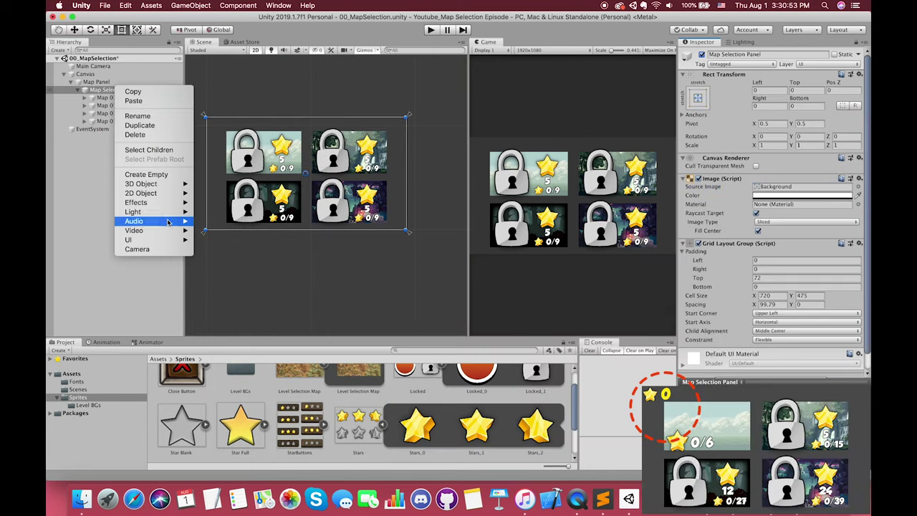
{"action": "mouse_move", "coordinate": [136, 176]}
{"action": "left_click", "coordinate": [215, 259]}
{"action": "left_click", "coordinate": [698, 109]}
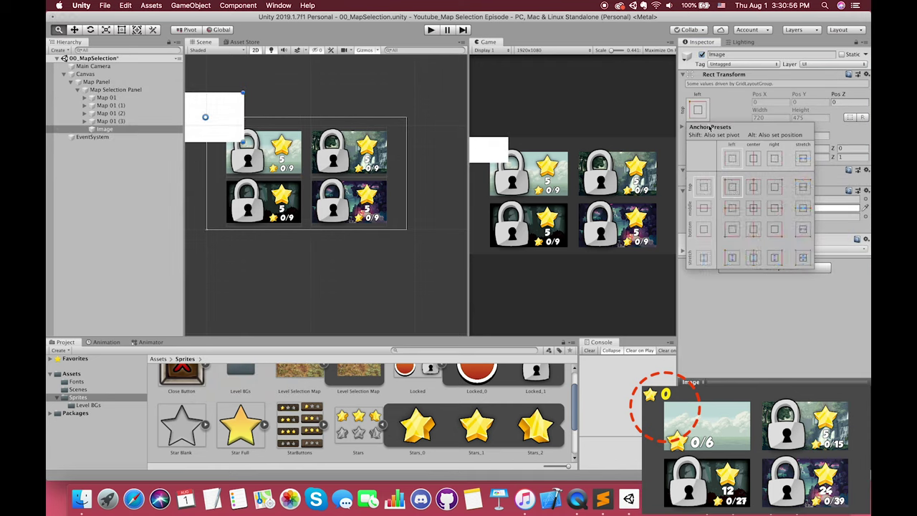
{"action": "left_click", "coordinate": [106, 132]}
{"action": "left_click_drag", "start_coordinate": [105, 132], "coordinate": [103, 82]}
{"action": "left_click_drag", "start_coordinate": [105, 129], "coordinate": [104, 86]}
{"action": "left_click", "coordinate": [104, 90]}
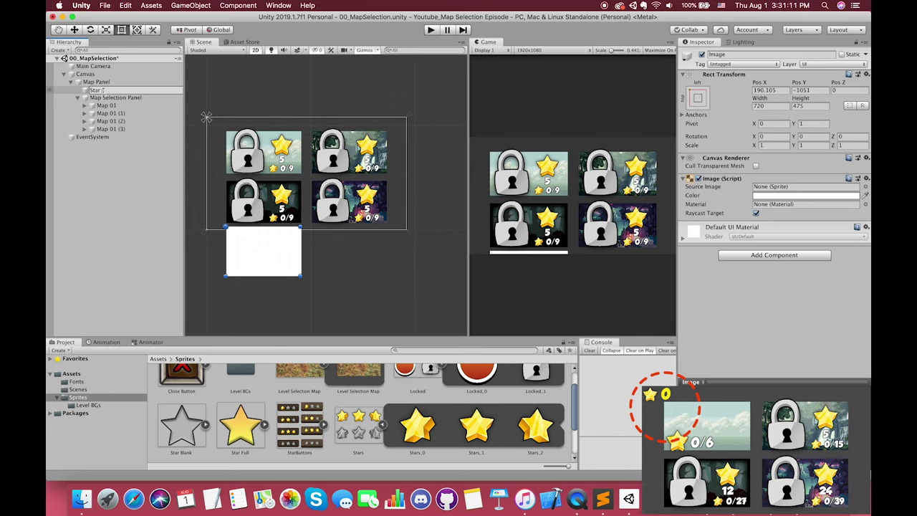
{"action": "key", "text": "Return"}
Position Star UI Image at the top-left anchor, assign the Stars_1 sprite with preserved aspect, and shrink it to a small corner icon
{"action": "left_click", "coordinate": [697, 98]}
{"action": "left_click", "coordinate": [729, 174], "text": "alt"}
{"action": "left_click", "coordinate": [750, 303]}
{"action": "left_click_drag", "start_coordinate": [476, 426], "coordinate": [781, 187]}
{"action": "left_click", "coordinate": [756, 239]}
{"action": "left_click_drag", "start_coordinate": [281, 166], "coordinate": [225, 131]}
{"action": "scroll", "coordinate": [220, 134], "scroll_direction": "up", "scroll_amount": 5}
Add a UI Text named Start UI Text under Star UI Image, anchored middle left and placed just beside the star
{"action": "right_click", "coordinate": [118, 90]}
{"action": "left_click", "coordinate": [204, 241]}
{"action": "type", "text": "Start UI Text"}
{"action": "key", "text": "Return"}
{"action": "left_click", "coordinate": [699, 100]}
{"action": "left_click", "coordinate": [729, 201], "text": "alt+shift"}
{"action": "scroll", "coordinate": [241, 119], "scroll_direction": "down", "scroll_amount": 3}
{"action": "left_click_drag", "start_coordinate": [233, 114], "coordinate": [294, 126], "text": "alt"}
{"action": "left_click_drag", "start_coordinate": [198, 107], "coordinate": [233, 109]}
Format Start UI Text as 2 in Number_GROBOLD, size 117, left and middle aligned, with its box narrowed to about 236 wide
{"action": "left_click", "coordinate": [800, 278]}
{"action": "left_click", "coordinate": [766, 278]}
{"action": "left_click", "coordinate": [857, 224]}
{"action": "double_click", "coordinate": [322, 329]}
{"action": "left_click", "coordinate": [758, 207]}
{"action": "type", "text": "2"}
{"action": "left_click_drag", "start_coordinate": [705, 243], "coordinate": [771, 242]}
{"action": "left_click", "coordinate": [758, 278]}
{"action": "scroll", "coordinate": [245, 126], "scroll_direction": "up", "scroll_amount": 2}
{"action": "left_click_drag", "start_coordinate": [301, 109], "coordinate": [291, 109]}
Color Start UI Text bright yellow and restore the maximized Game view to the normal layout
{"action": "left_click", "coordinate": [806, 321]}
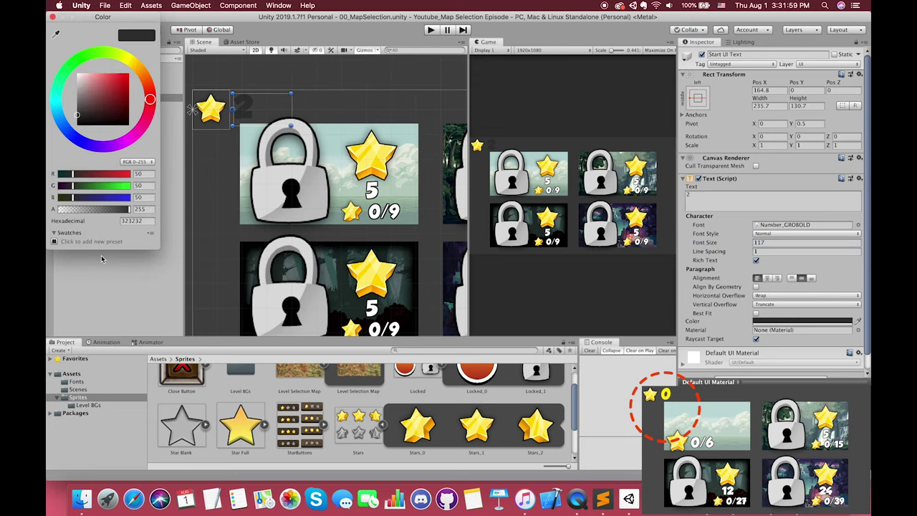
{"action": "left_click", "coordinate": [127, 73]}
{"action": "left_click_drag", "start_coordinate": [139, 70], "coordinate": [131, 61]}
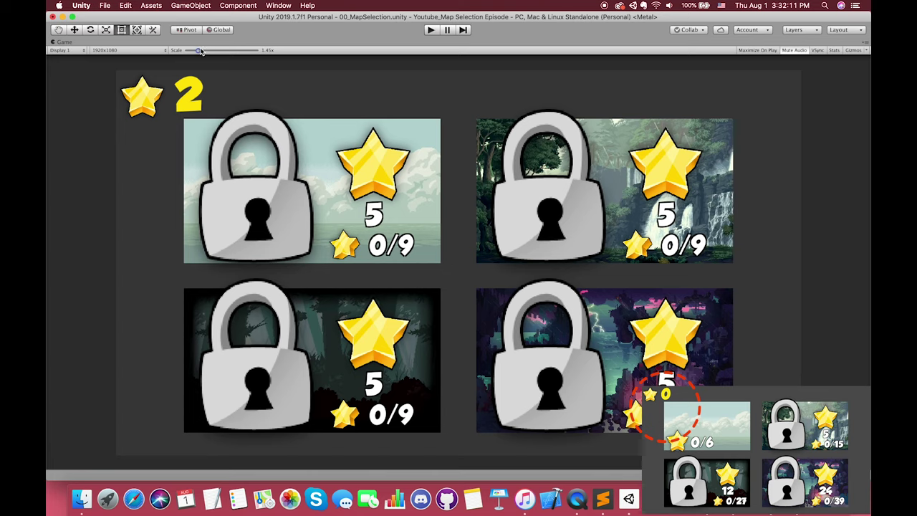
{"action": "left_click", "coordinate": [864, 43]}
{"action": "left_click", "coordinate": [806, 80]}
Deactivate Map 01's Locked Panel, activate its UnLocked Panel, and fit the whole canvas in the Game view
{"action": "left_click", "coordinate": [107, 113]}
{"action": "left_click", "coordinate": [84, 114]}
{"action": "left_click", "coordinate": [118, 121]}
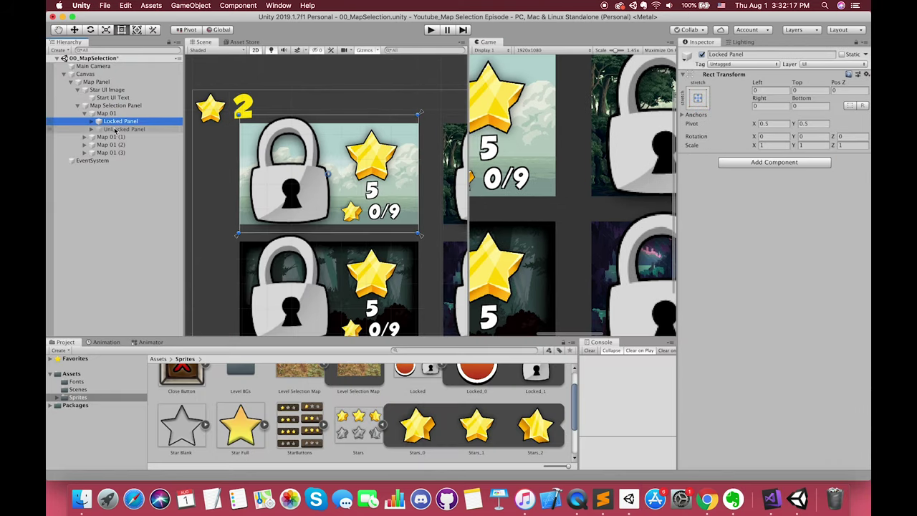
{"action": "left_click", "coordinate": [701, 55]}
{"action": "left_click", "coordinate": [124, 129]}
{"action": "key", "text": "alt+shift+a"}
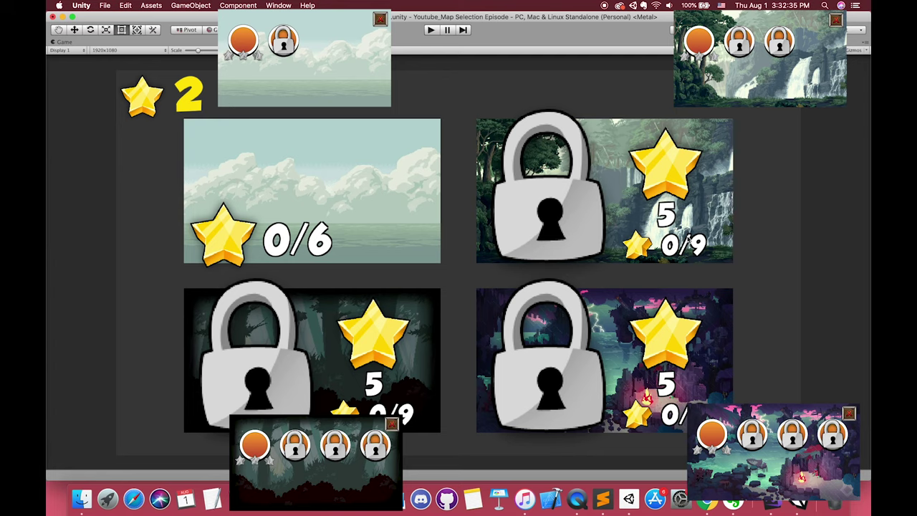
{"action": "key", "text": "shift+space"}
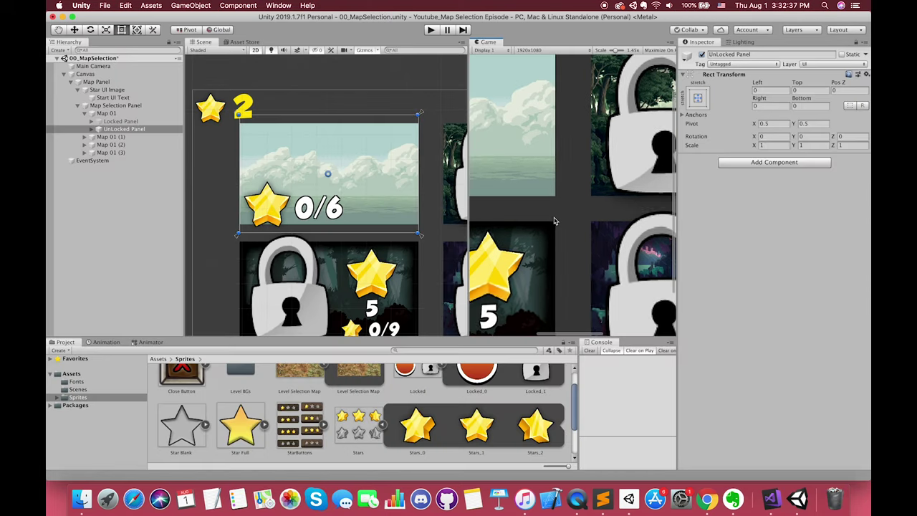
{"action": "scroll", "coordinate": [554, 221], "scroll_direction": "down", "scroll_amount": 5}
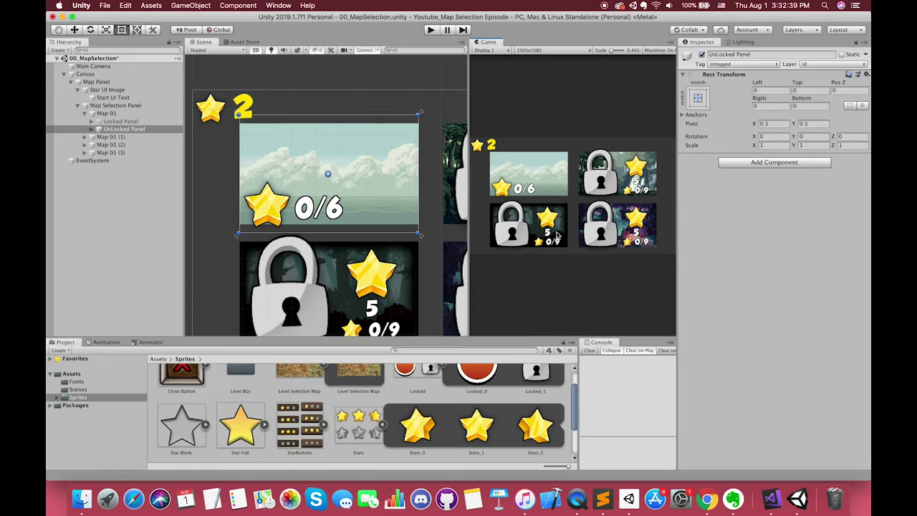
Add a UI Panel under Canvas named Map 1 Level Selection Panel and deactivate Map Panel
{"action": "left_click", "coordinate": [84, 113]}
{"action": "left_click", "coordinate": [77, 107]}
{"action": "left_click", "coordinate": [78, 89]}
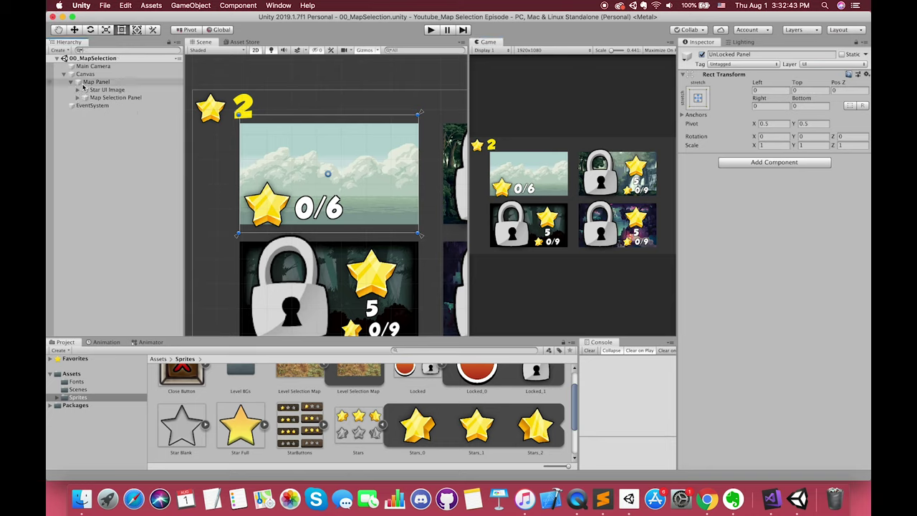
{"action": "left_click", "coordinate": [72, 84]}
{"action": "left_click", "coordinate": [104, 74]}
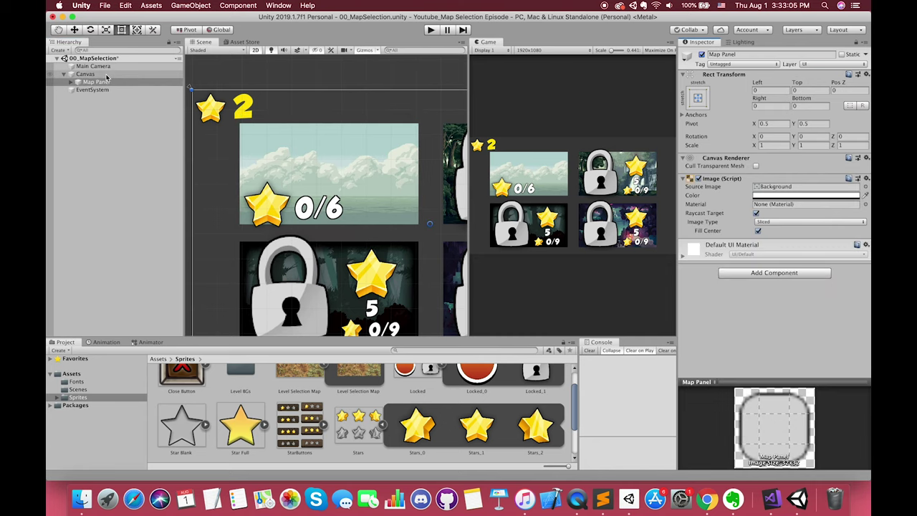
{"action": "right_click", "coordinate": [106, 77]}
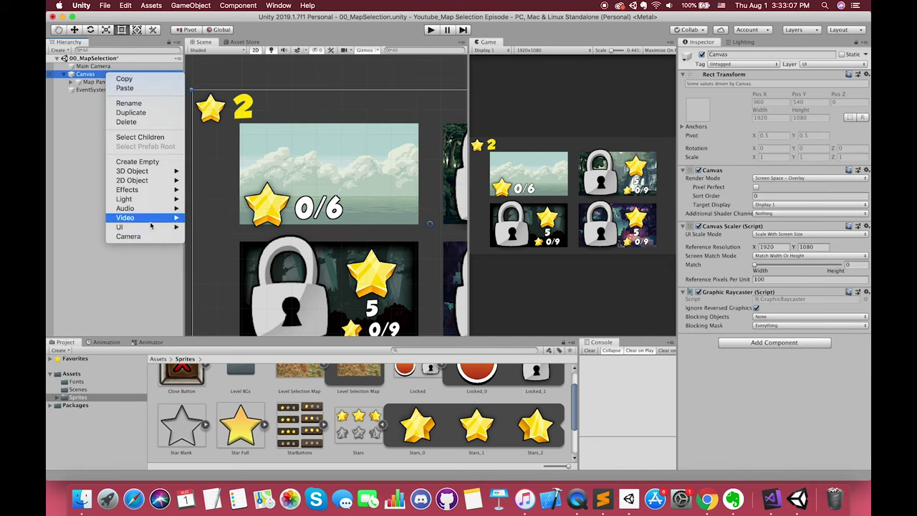
{"action": "mouse_move", "coordinate": [152, 227]}
{"action": "left_click", "coordinate": [215, 357]}
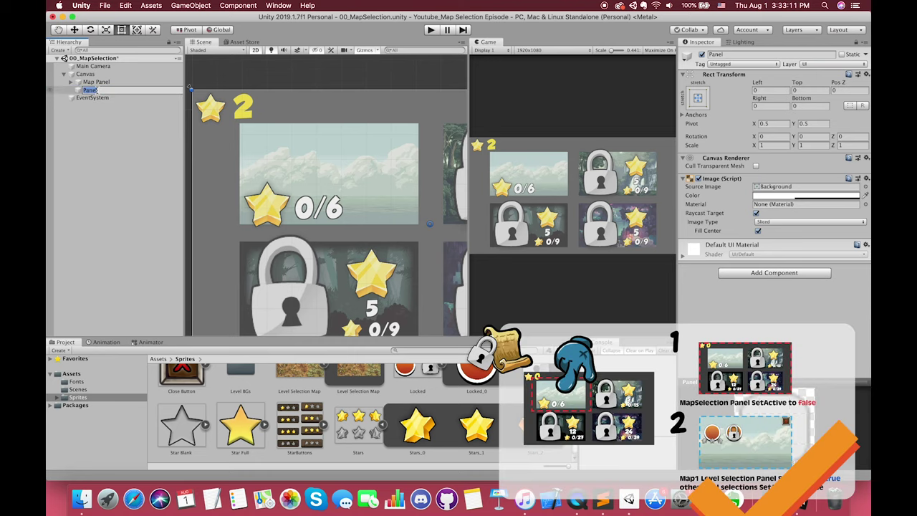
{"action": "key", "text": "Return"}
{"action": "left_click", "coordinate": [98, 83]}
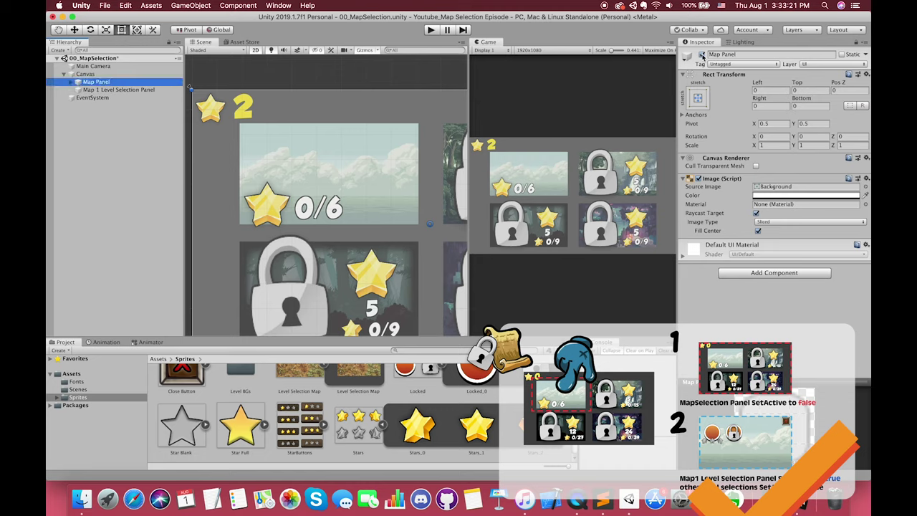
{"action": "left_click", "coordinate": [701, 55]}
Assign the Level 01 background sprite to Map 1 Level Selection Panel and set its color alpha to 255
{"action": "left_click", "coordinate": [143, 89]}
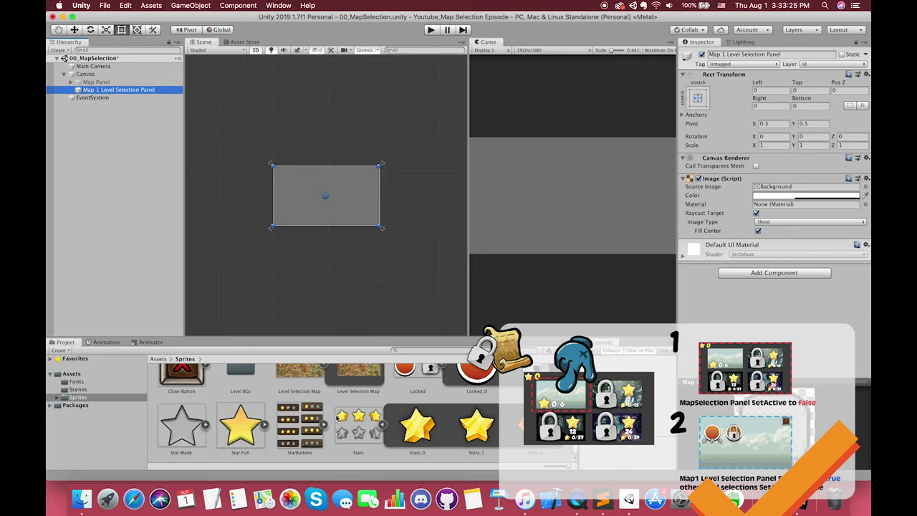
{"action": "double_click", "coordinate": [240, 379]}
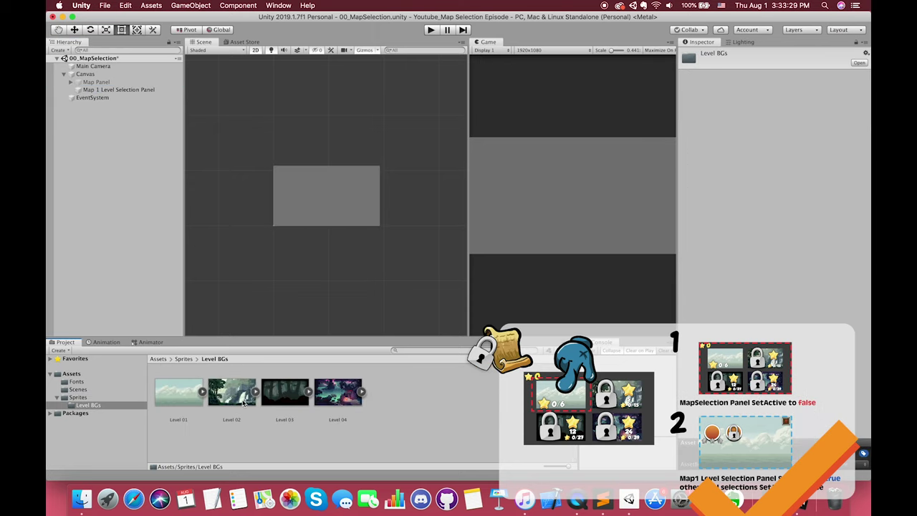
{"action": "left_click_drag", "start_coordinate": [194, 398], "coordinate": [802, 188]}
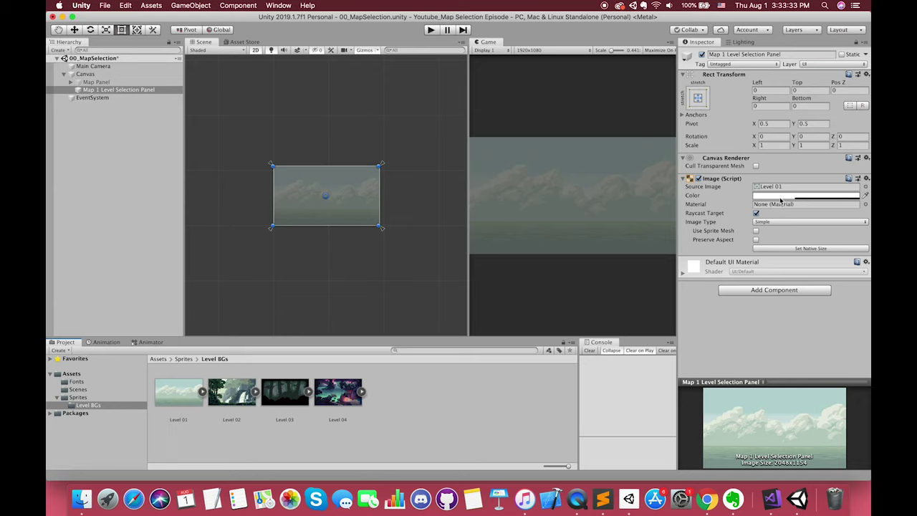
{"action": "left_click", "coordinate": [781, 196]}
{"action": "left_click_drag", "start_coordinate": [101, 210], "coordinate": [243, 209]}
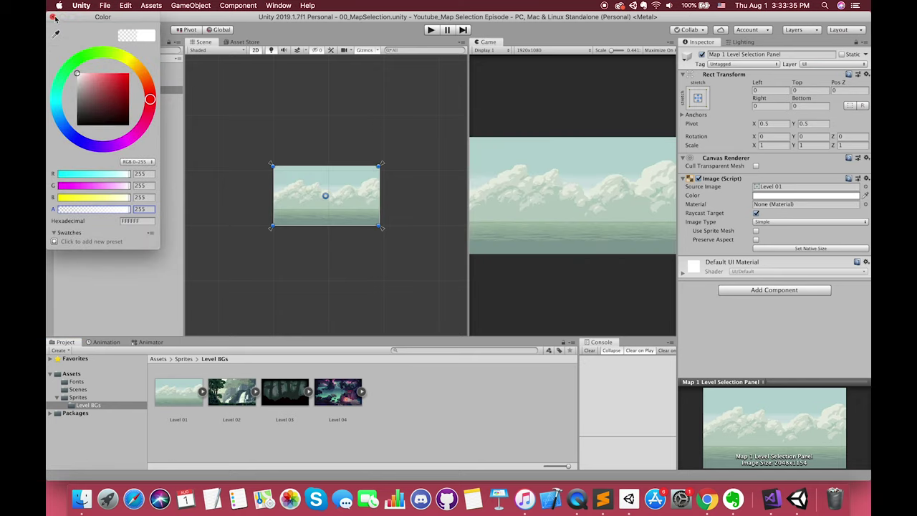
{"action": "left_click", "coordinate": [52, 16]}
Add a child Panel under Map 1 Level Selection Panel, inset about 34 horizontally and 76 vertically on each side
{"action": "left_click", "coordinate": [114, 94]}
{"action": "right_click", "coordinate": [114, 94]}
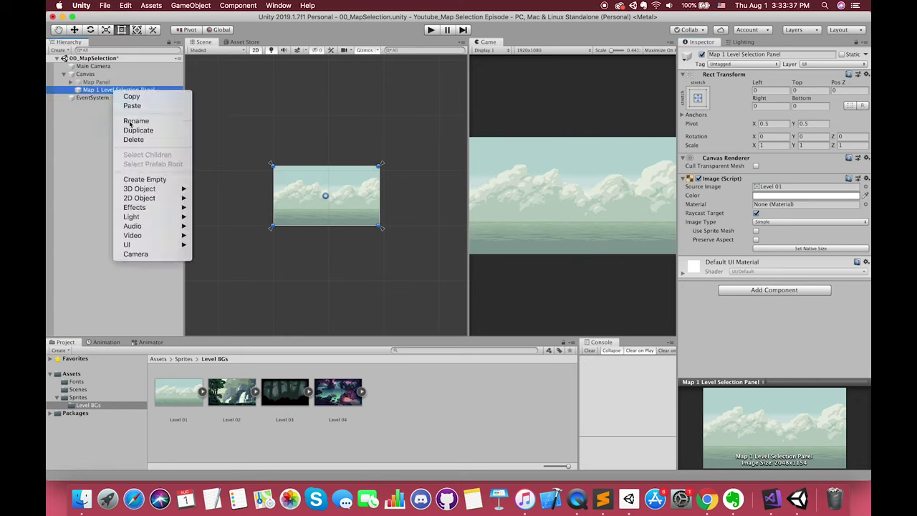
{"action": "mouse_move", "coordinate": [154, 245]}
{"action": "left_click", "coordinate": [231, 377]}
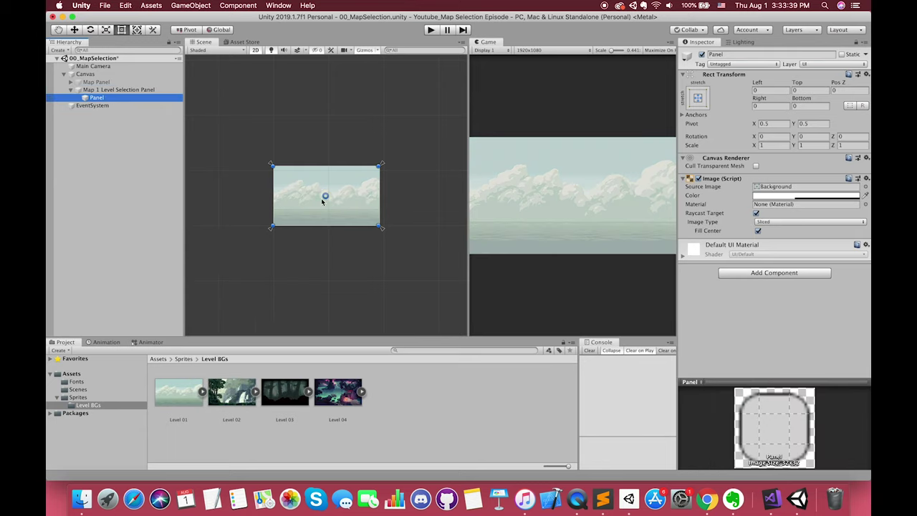
{"action": "scroll", "coordinate": [363, 187], "scroll_direction": "up", "scroll_amount": 3}
{"action": "mouse_move", "coordinate": [385, 162]}
{"action": "left_mouse_down", "text": "alt"}
{"action": "mouse_move", "coordinate": [377, 172]}
{"action": "mouse_move", "coordinate": [381, 167]}
{"action": "left_mouse_up", "text": "alt"}
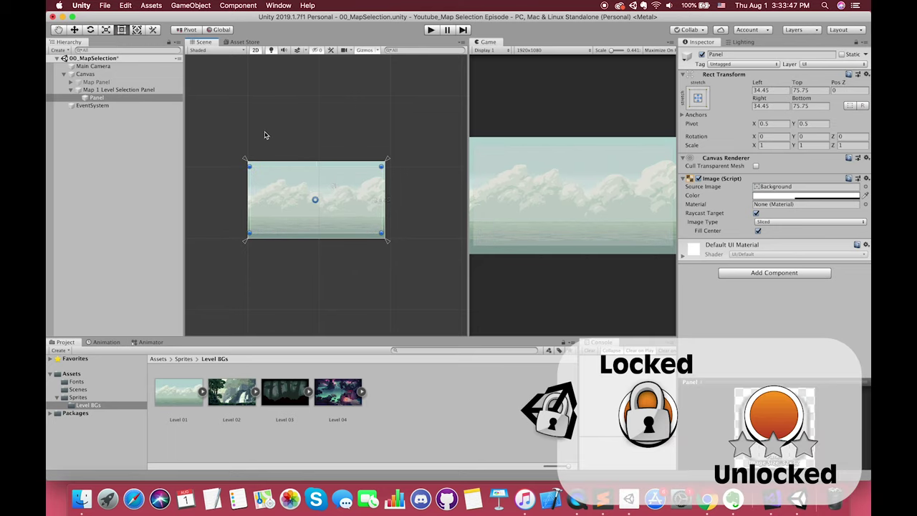
Make the child Panel's image fully transparent with an alpha of 0
{"action": "left_click", "coordinate": [781, 195]}
{"action": "left_click_drag", "start_coordinate": [74, 209], "coordinate": [57, 209]}
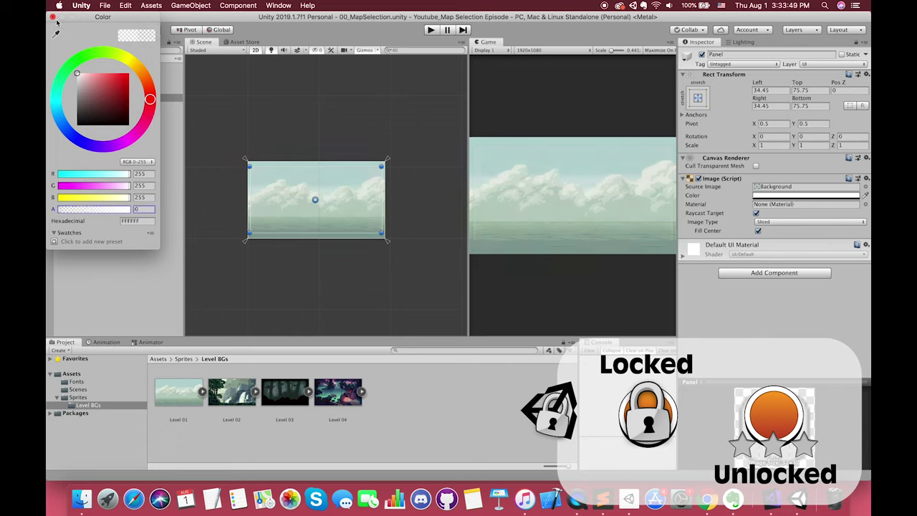
{"action": "left_click", "coordinate": [52, 16]}
{"action": "left_click", "coordinate": [105, 98]}
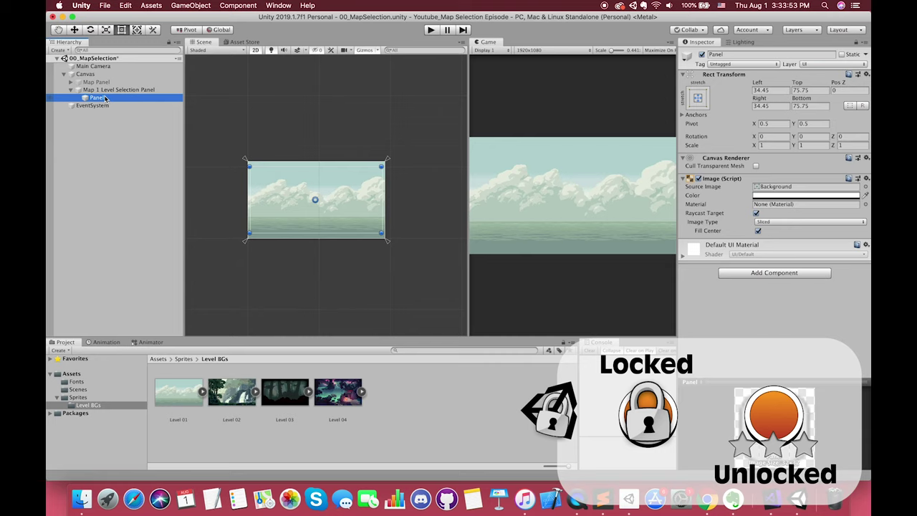
Add a UI Image under the child Panel and name it 1
{"action": "left_click", "coordinate": [87, 398]}
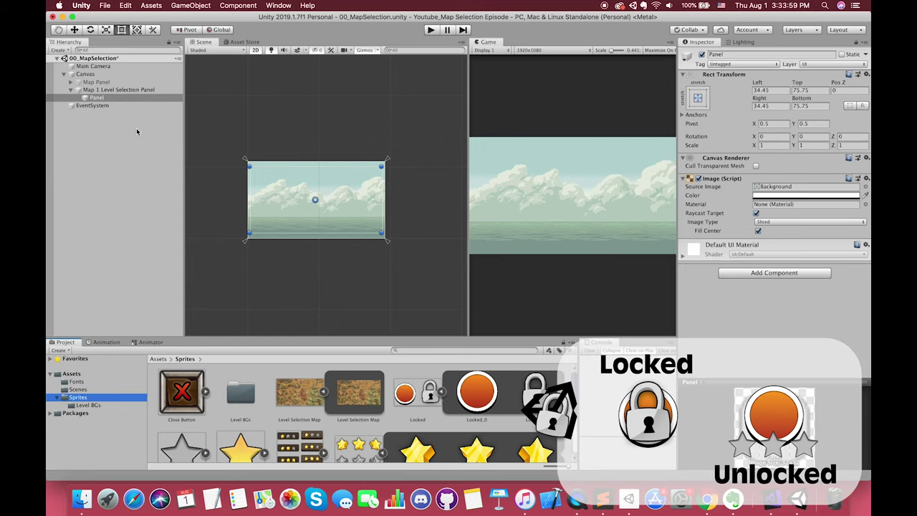
{"action": "left_click", "coordinate": [101, 98]}
{"action": "right_click", "coordinate": [101, 98]}
{"action": "mouse_move", "coordinate": [118, 248]}
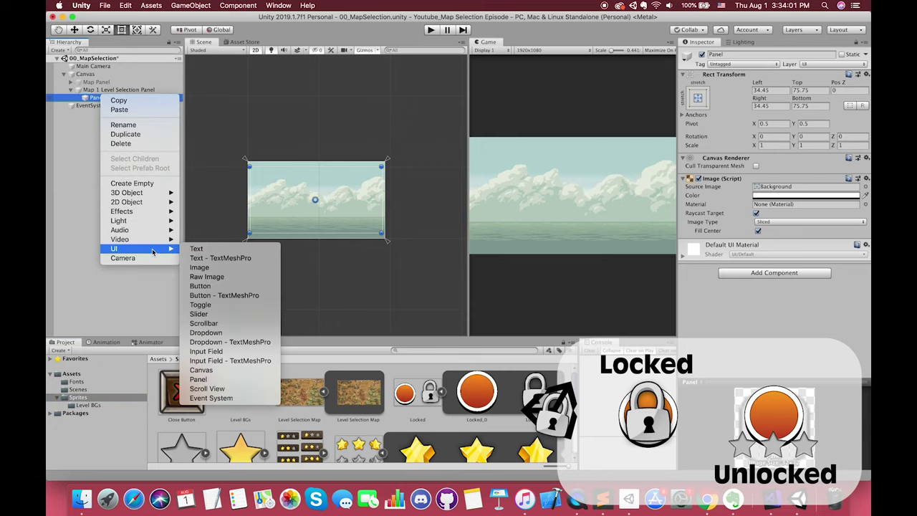
{"action": "left_click", "coordinate": [199, 267]}
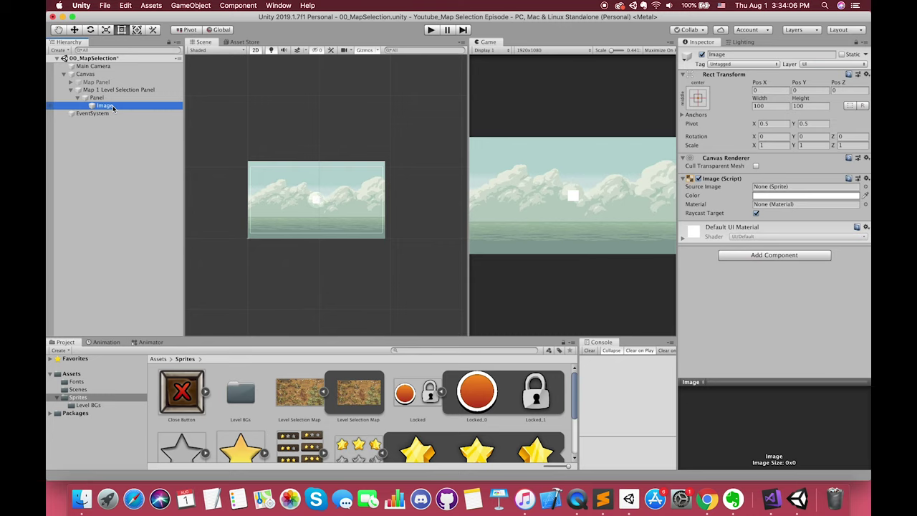
{"action": "type", "text": "1"}
{"action": "key", "text": "Return"}
Assign the Locked_0 sprite to image 1 with preserved aspect and enlarge it from its center to about 275 square
{"action": "left_click_drag", "start_coordinate": [477, 392], "coordinate": [803, 188]}
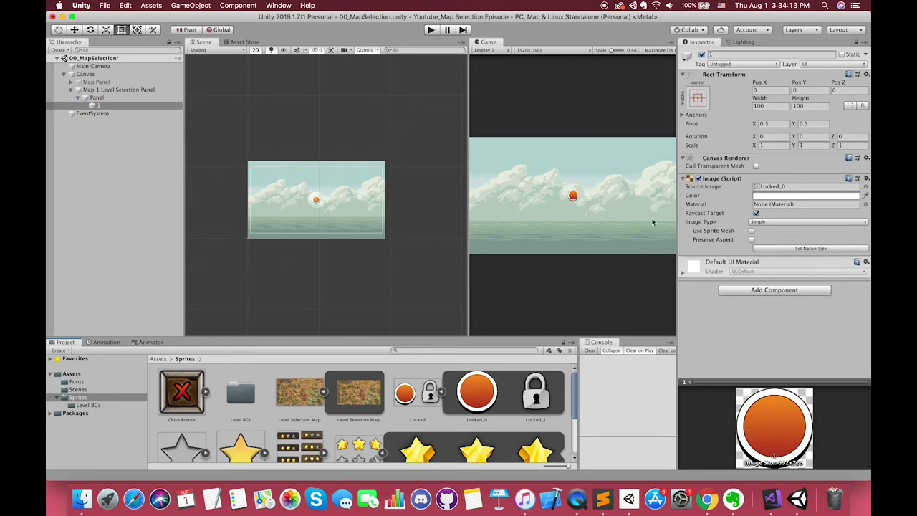
{"action": "left_click", "coordinate": [755, 239]}
{"action": "scroll", "coordinate": [349, 197], "scroll_direction": "up", "scroll_amount": 4}
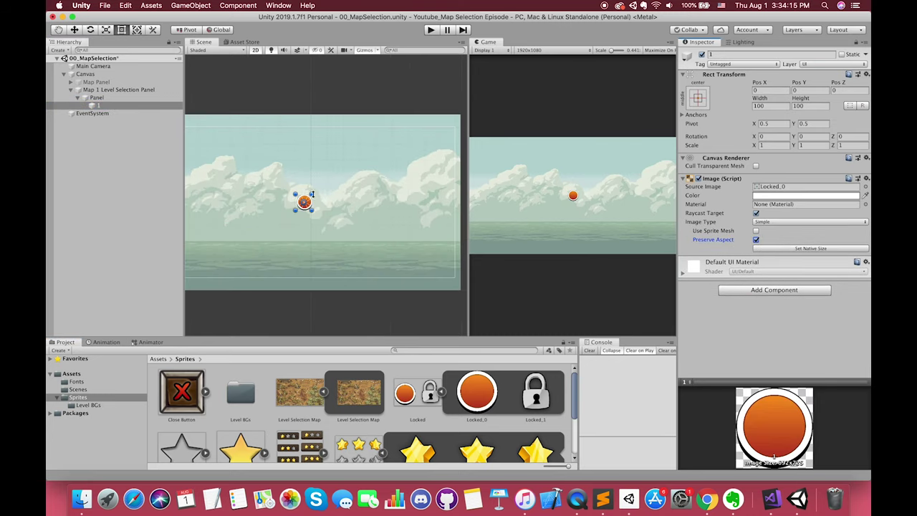
{"action": "left_click_drag", "start_coordinate": [311, 195], "coordinate": [329, 180], "text": "alt+shift"}
Add a UI Image under 1 and give it the Locked_1 padlock sprite with preserved aspect
{"action": "left_click", "coordinate": [116, 107]}
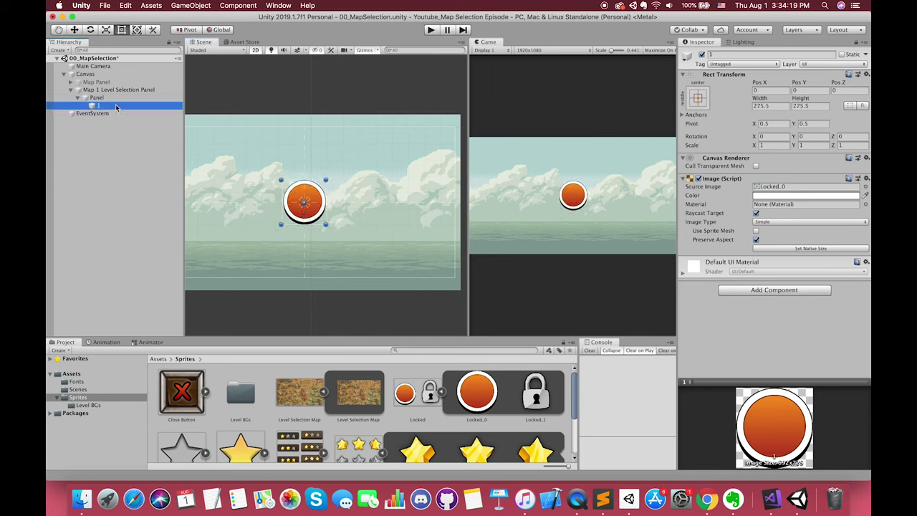
{"action": "right_click", "coordinate": [115, 106]}
{"action": "mouse_move", "coordinate": [183, 256]}
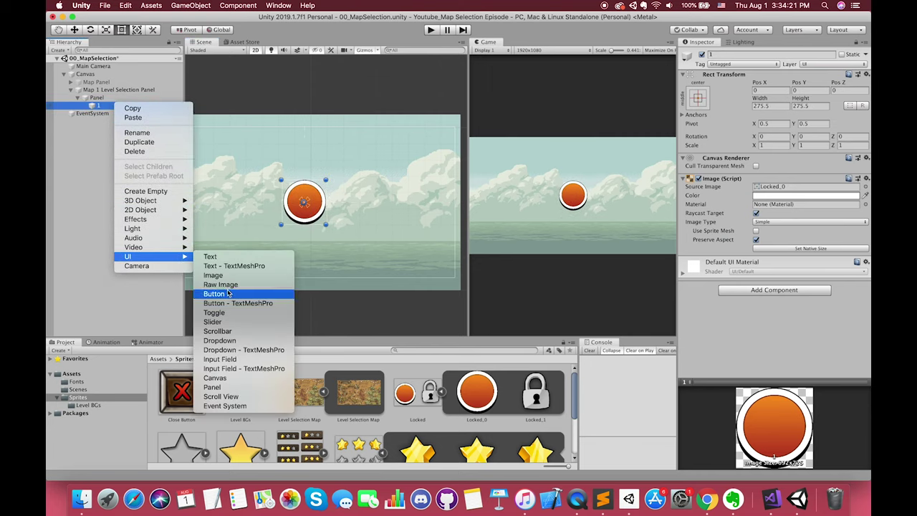
{"action": "left_click", "coordinate": [231, 281]}
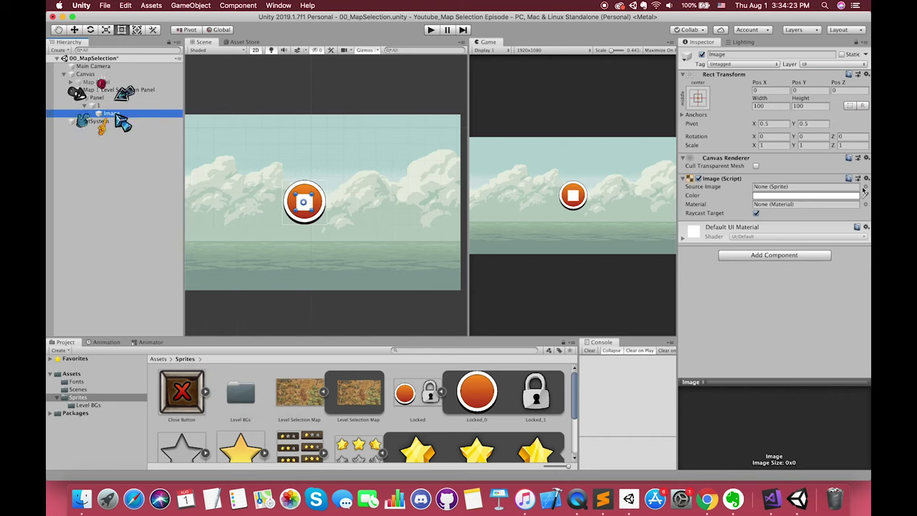
{"action": "left_click_drag", "start_coordinate": [536, 393], "coordinate": [783, 189]}
{"action": "left_click", "coordinate": [756, 239]}
Stretch the padlock image across its parent, extend it about 5.8 past each edge, and rename it Lock Image
{"action": "scroll", "coordinate": [300, 197], "scroll_direction": "up", "scroll_amount": 2}
{"action": "left_click", "coordinate": [697, 98]}
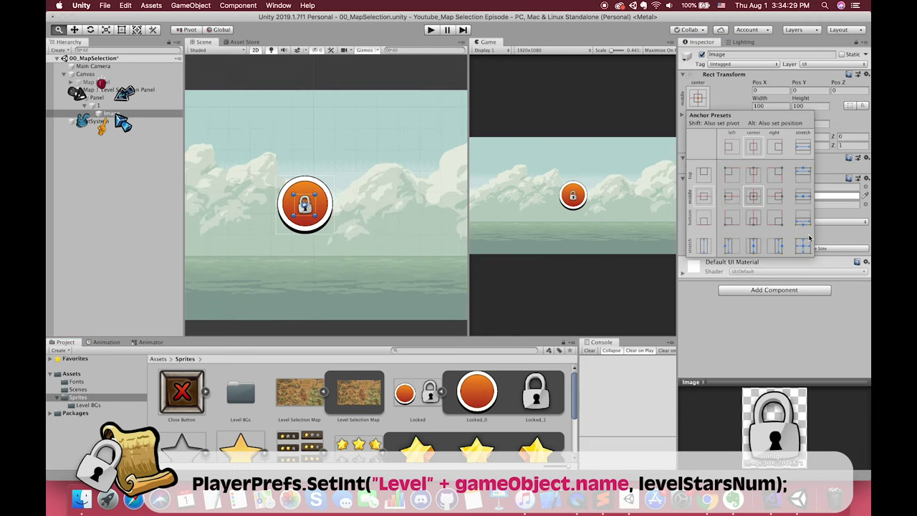
{"action": "left_click", "coordinate": [802, 246], "text": "alt"}
{"action": "scroll", "coordinate": [323, 187], "scroll_direction": "up", "scroll_amount": 1}
{"action": "left_click_drag", "start_coordinate": [335, 173], "coordinate": [337, 172]}
{"action": "left_click", "coordinate": [117, 113]}
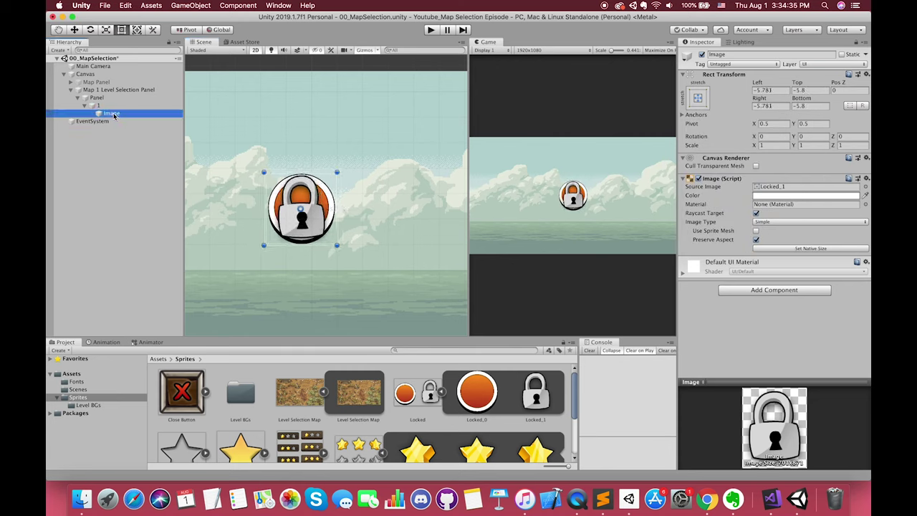
{"action": "type", "text": "LLock Im"}
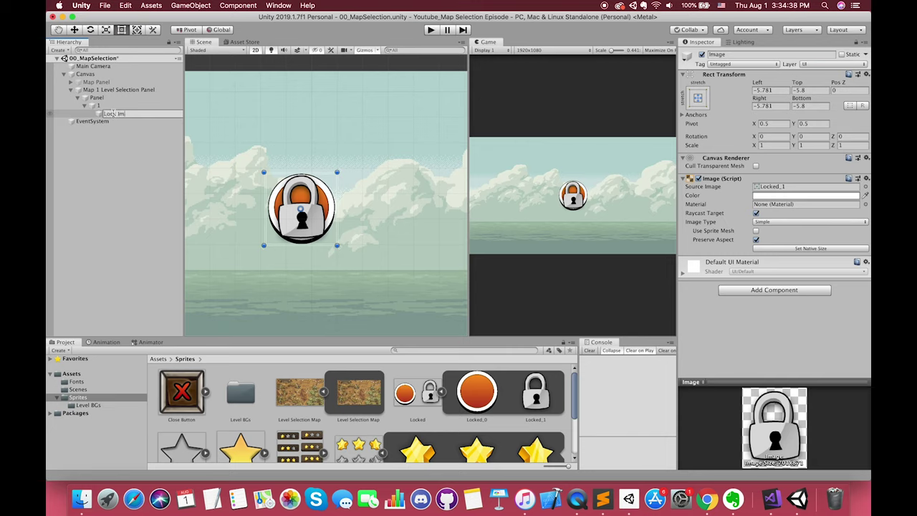
{"action": "type", "text": "age"}
{"action": "key", "text": "Return"}
Add another UI Image under 1 with its anchor, pivot and position at the parent's bottom left
{"action": "right_click", "coordinate": [107, 105]}
{"action": "left_click", "coordinate": [100, 104]}
{"action": "right_click", "coordinate": [98, 105]}
{"action": "mouse_move", "coordinate": [144, 262]}
{"action": "left_click", "coordinate": [214, 285]}
{"action": "left_click", "coordinate": [697, 98]}
{"action": "left_click", "coordinate": [732, 217], "text": "alt+shift"}
Assign the gray Stars_3 sprite to the new image and enlarge it to about 138 square
{"action": "scroll", "coordinate": [422, 416], "scroll_direction": "down", "scroll_amount": 3}
{"action": "left_click_drag", "start_coordinate": [418, 405], "coordinate": [770, 188]}
{"action": "scroll", "coordinate": [267, 244], "scroll_direction": "up", "scroll_amount": 2}
{"action": "scroll", "coordinate": [359, 415], "scroll_direction": "down", "scroll_amount": 3}
{"action": "left_click_drag", "start_coordinate": [187, 433], "coordinate": [773, 187]}
{"action": "scroll", "coordinate": [266, 239], "scroll_direction": "up", "scroll_amount": 3}
{"action": "left_click_drag", "start_coordinate": [307, 198], "coordinate": [323, 182], "text": "shift"}
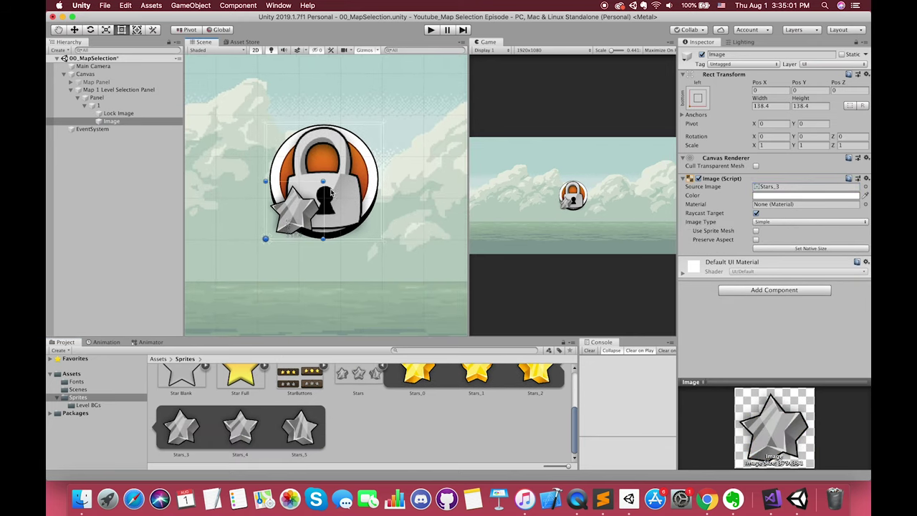
Move the gray star past the circle's lower-left corner, setting Pos X to -50 and Pos Y to -50
{"action": "key", "text": "w"}
{"action": "left_click_drag", "start_coordinate": [269, 235], "coordinate": [251, 250]}
{"action": "left_click", "coordinate": [771, 91]}
{"action": "type", "text": "-50"}
{"action": "key", "text": "Tab"}
{"action": "type", "text": "-50"}
Duplicate the star image, anchor the copy at bottom center with Pos Y -50, and assign the Stars_4 sprite
{"action": "left_click", "coordinate": [106, 121]}
{"action": "key", "text": "super+d"}
{"action": "left_click", "coordinate": [697, 98]}
{"action": "left_click", "coordinate": [766, 218], "text": "alt+shift"}
{"action": "left_click", "coordinate": [794, 91]}
{"action": "type", "text": "-50"}
{"action": "left_click_drag", "start_coordinate": [240, 429], "coordinate": [774, 186]}
Duplicate the middle star, anchor the copy at bottom right with Pos X 50 and Pos Y -50, and assign Stars_5
{"action": "key", "text": "super+d"}
{"action": "left_click", "coordinate": [697, 98]}
{"action": "left_click", "coordinate": [776, 217], "text": "alt+shift"}
{"action": "left_click", "coordinate": [769, 90]}
{"action": "type", "text": "50"}
{"action": "key", "text": "Tab"}
{"action": "type", "text": "-50"}
{"action": "left_click_drag", "start_coordinate": [299, 428], "coordinate": [774, 186]}
Toggle Lock Image off and on to compare the level button's unlocked and locked looks
{"action": "left_click", "coordinate": [119, 113]}
{"action": "left_click", "coordinate": [701, 55]}
{"action": "left_click", "coordinate": [701, 54]}
{"action": "left_click", "coordinate": [701, 55]}
{"action": "left_click", "coordinate": [701, 54]}
Rename the three star images Left Star, Mid Star and Right Star
{"action": "left_click", "coordinate": [118, 121]}
{"action": "key", "text": "Return"}
{"action": "type", "text": "Left Star"}
{"action": "key", "text": "Return"}
{"action": "key", "text": "Up"}
{"action": "key", "text": "Up"}
{"action": "key", "text": "Down"}
{"action": "key", "text": "Down"}
{"action": "key", "text": "Down"}
{"action": "key", "text": "Return"}
{"action": "type", "text": "Mid Star"}
{"action": "key", "text": "Return"}
{"action": "key", "text": "Down"}
{"action": "key", "text": "Return"}
{"action": "type", "text": "Right Star"}
{"action": "key", "text": "Return"}
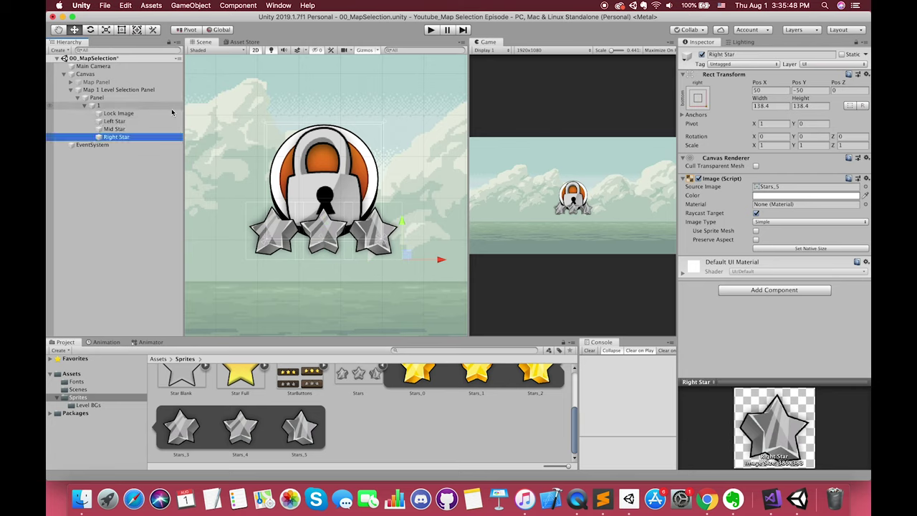
Deactivate Left Star, Mid Star and Right Star together and collapse level button 1 in the hierarchy
{"action": "left_click", "coordinate": [112, 121], "text": "shift"}
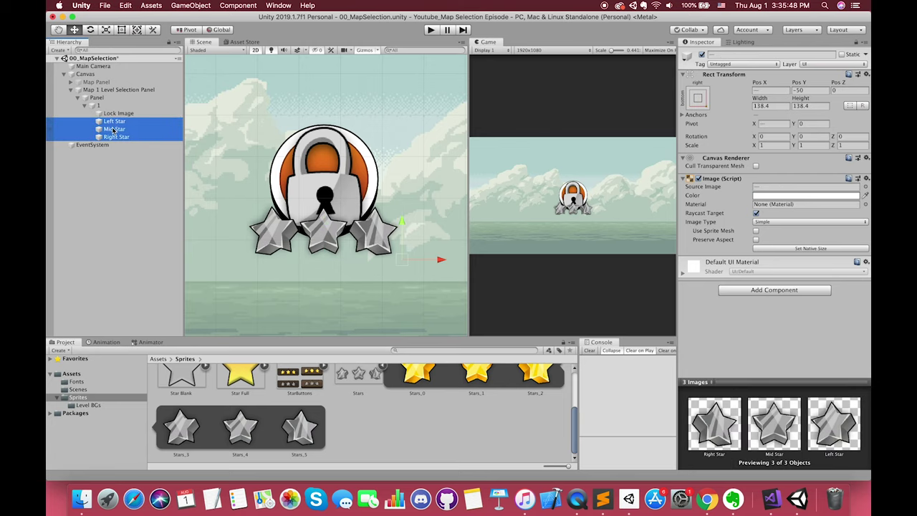
{"action": "left_click", "coordinate": [702, 55]}
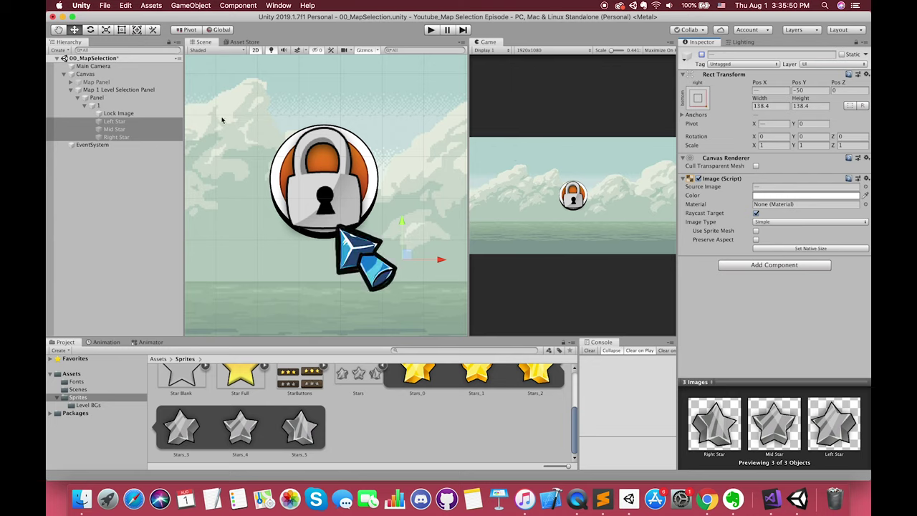
{"action": "left_click", "coordinate": [97, 106]}
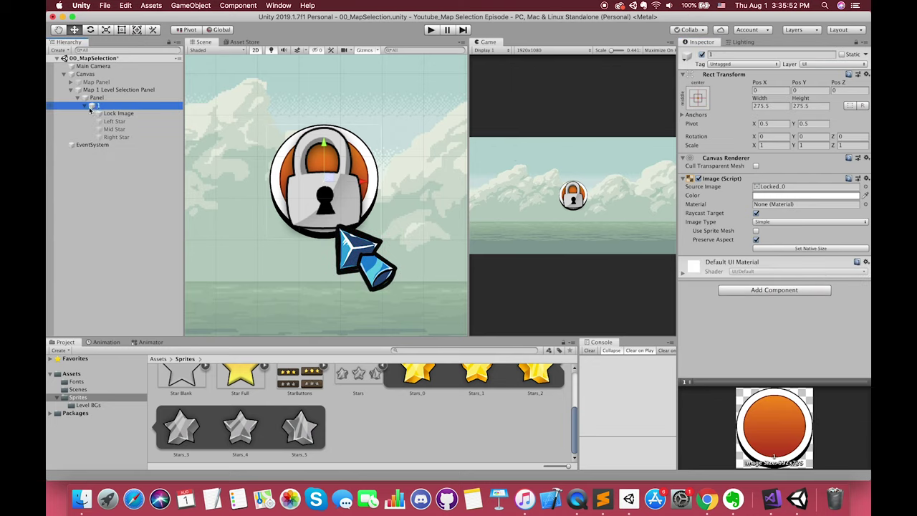
{"action": "left_click", "coordinate": [86, 106]}
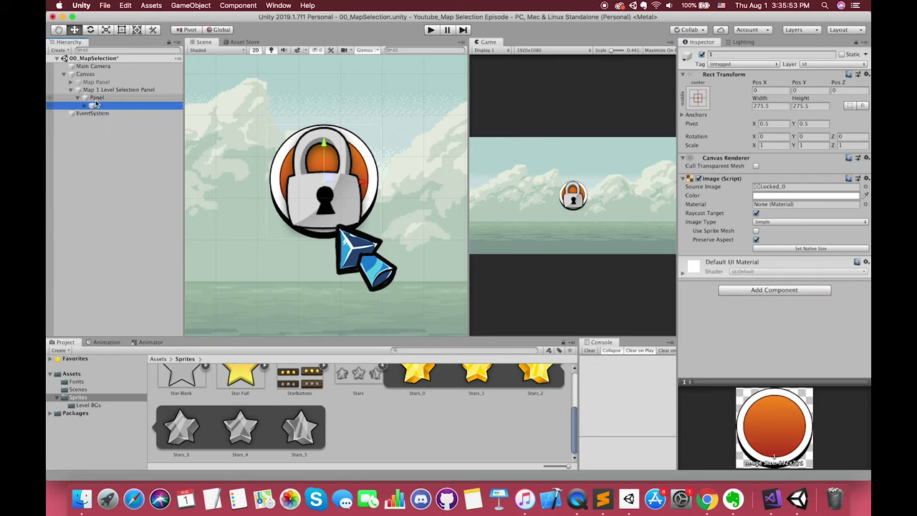
Add a Grid Layout Group component to Panel under Map 1 Level Selection Panel
{"action": "left_click", "coordinate": [100, 97]}
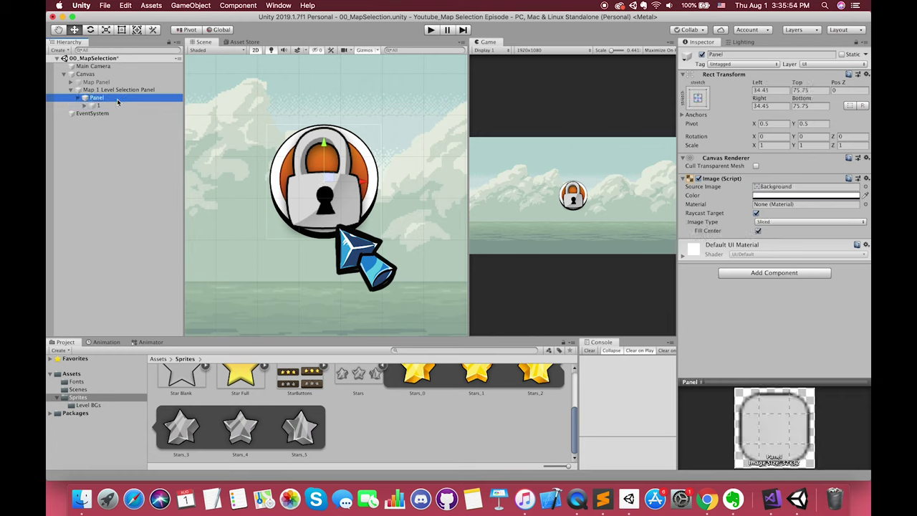
{"action": "left_click", "coordinate": [787, 273]}
{"action": "type", "text": "grid"}
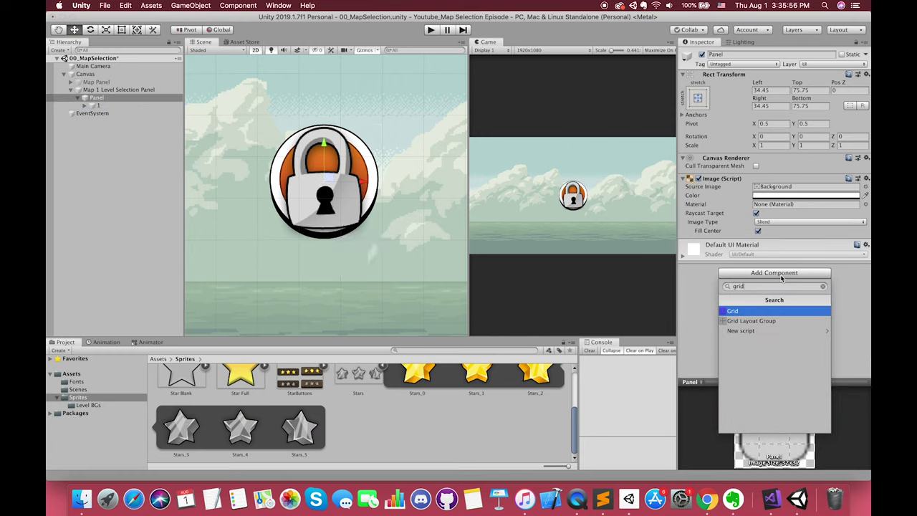
{"action": "key", "text": "Down"}
{"action": "key", "text": "Return"}
Set the Cell Size of Panel's Grid Layout Group to X 400 and Y 400
{"action": "left_click", "coordinate": [778, 295]}
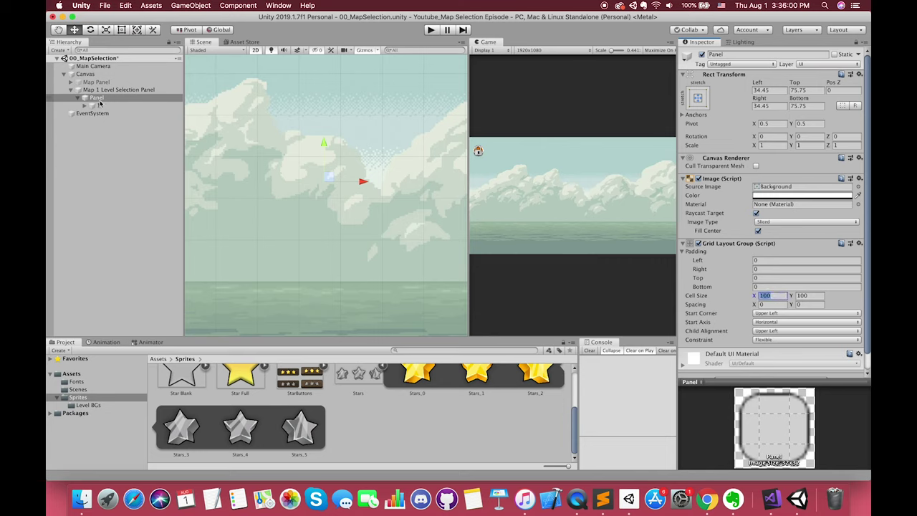
{"action": "left_click", "coordinate": [99, 106]}
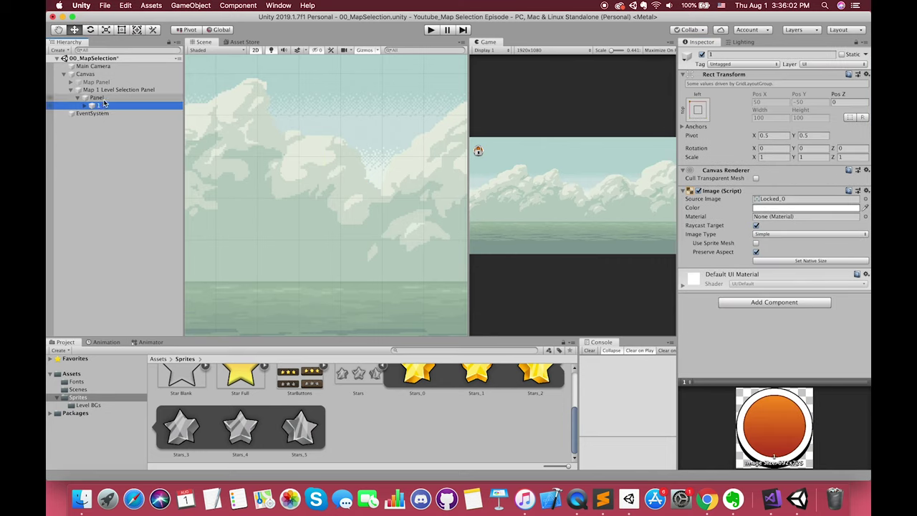
{"action": "left_click", "coordinate": [103, 99]}
{"action": "left_click", "coordinate": [771, 299]}
{"action": "type", "text": "400"}
{"action": "left_click", "coordinate": [801, 296]}
{"action": "type", "text": "400"}
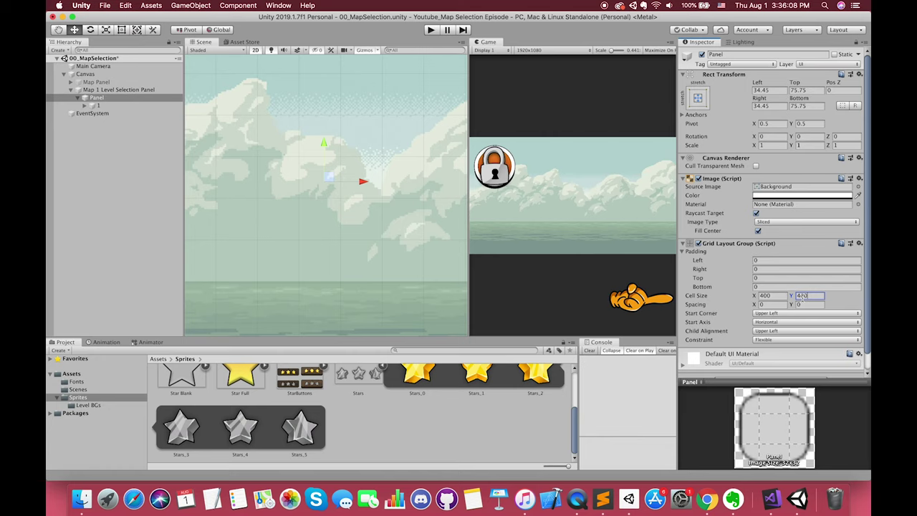
Duplicate level button 1 seven times to fill the grid with eight locked buttons
{"action": "double_click", "coordinate": [98, 105]}
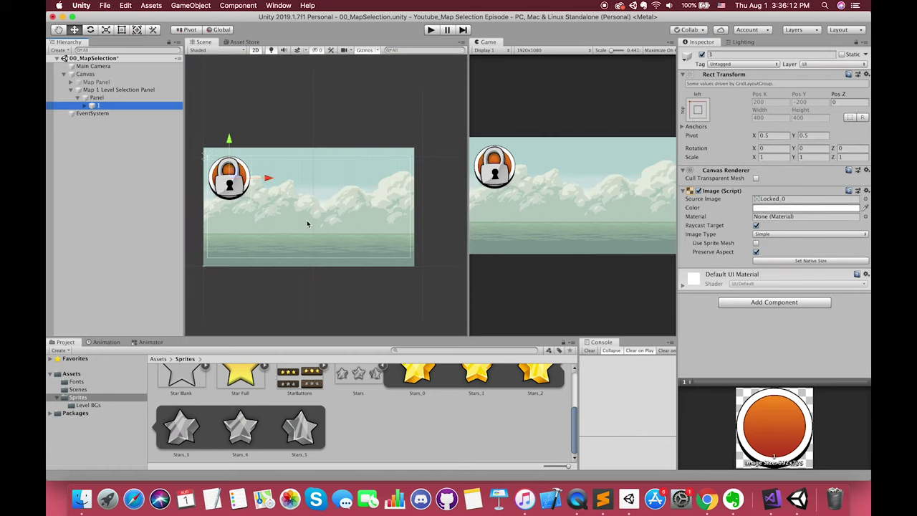
{"action": "key", "text": "super+d"}
{"action": "key", "text": "super+d"}
{"action": "key", "text": "super+d"}
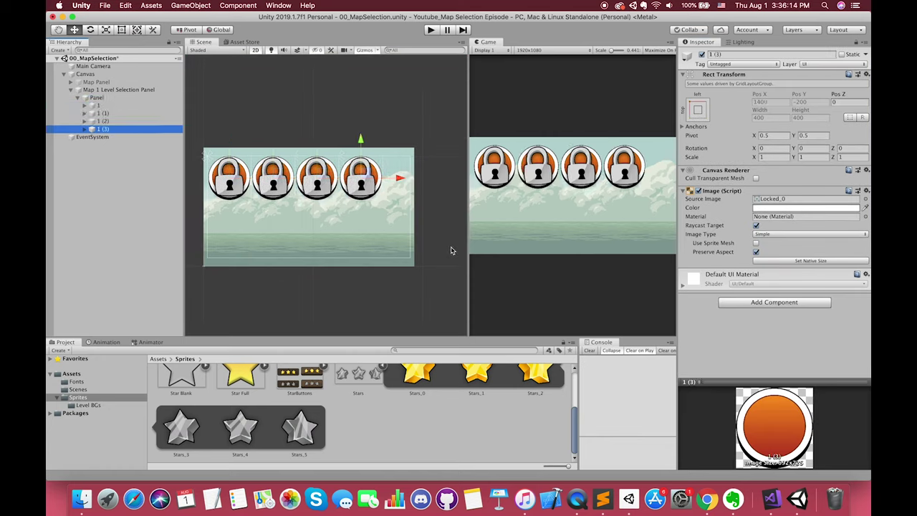
{"action": "key", "text": "super+d"}
{"action": "key", "text": "super+d"}
{"action": "key", "text": "super+d"}
{"action": "key", "text": "super+d"}
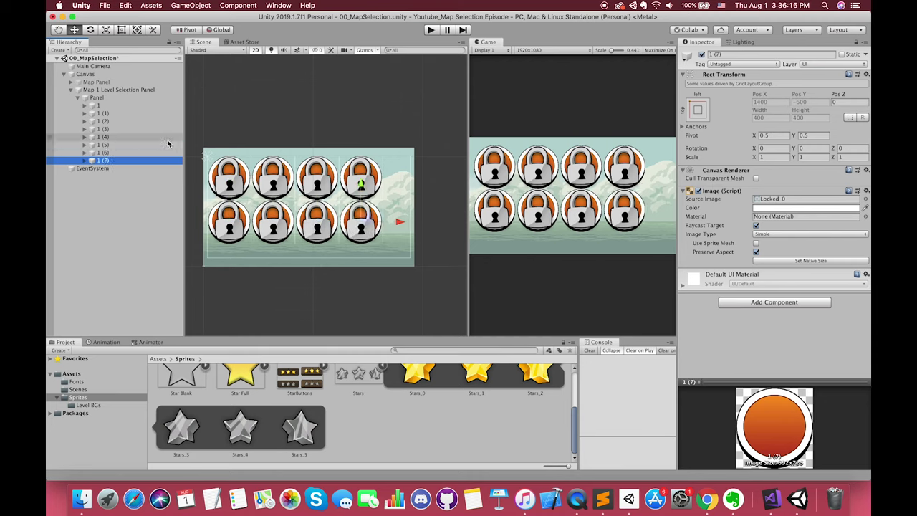
Set Panel's grid Child Alignment to Middle Center and its Spacing to X 58.74 and Y 36.02
{"action": "left_click", "coordinate": [101, 98]}
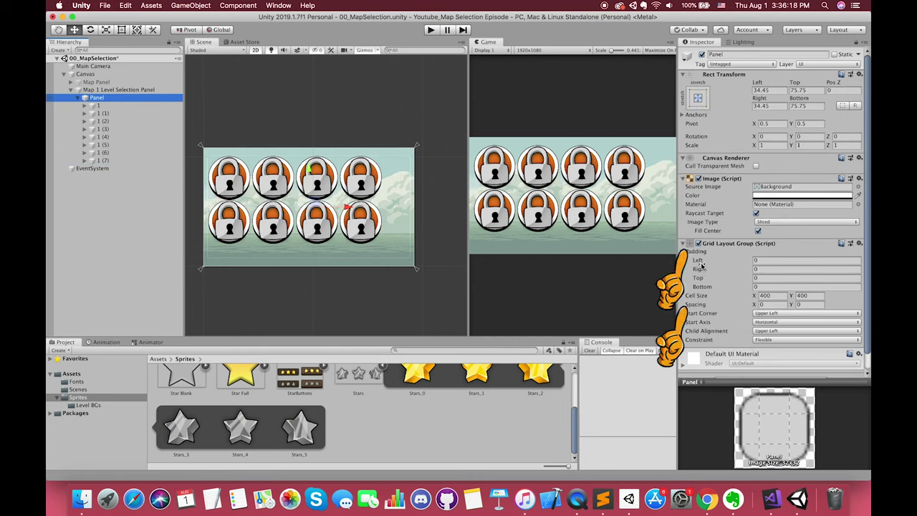
{"action": "left_click_drag", "start_coordinate": [702, 263], "coordinate": [761, 264]}
{"action": "key", "text": "super+z"}
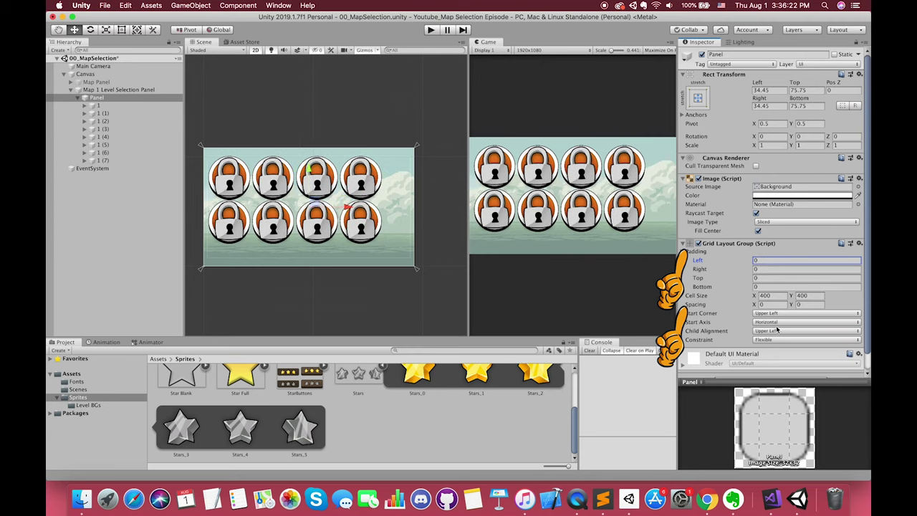
{"action": "left_click", "coordinate": [774, 332]}
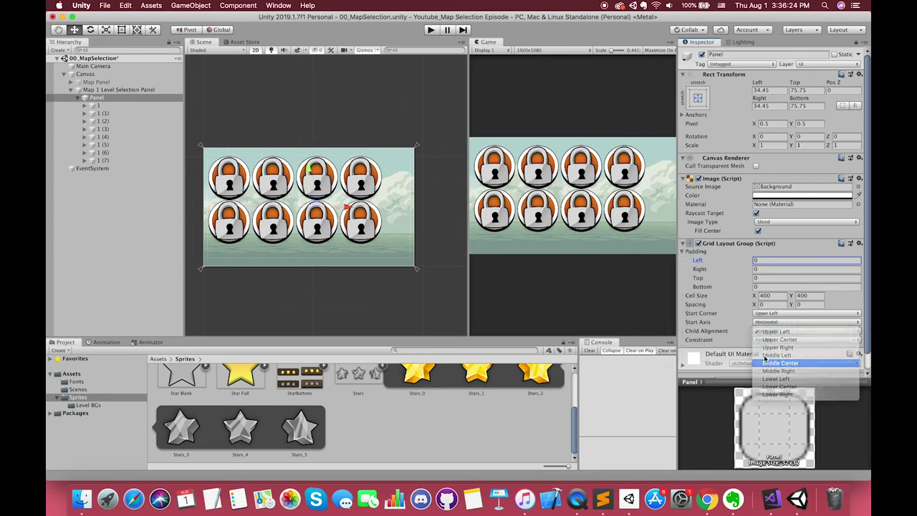
{"action": "left_click", "coordinate": [777, 362]}
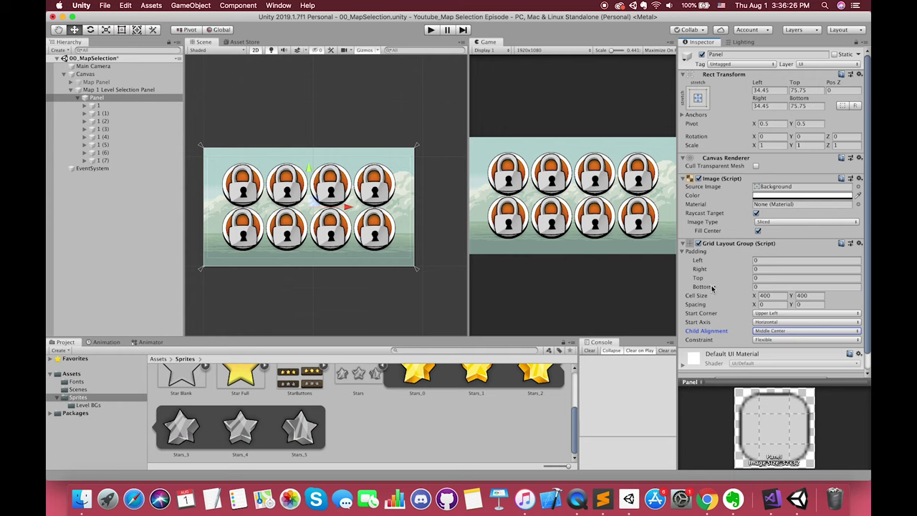
{"action": "left_click_drag", "start_coordinate": [720, 306], "coordinate": [869, 385]}
{"action": "left_click_drag", "start_coordinate": [791, 304], "coordinate": [869, 222]}
Delete the level button copies 1 (3) through 1 (7)
{"action": "left_click", "coordinate": [101, 129]}
{"action": "left_click", "coordinate": [103, 160], "text": "shift"}
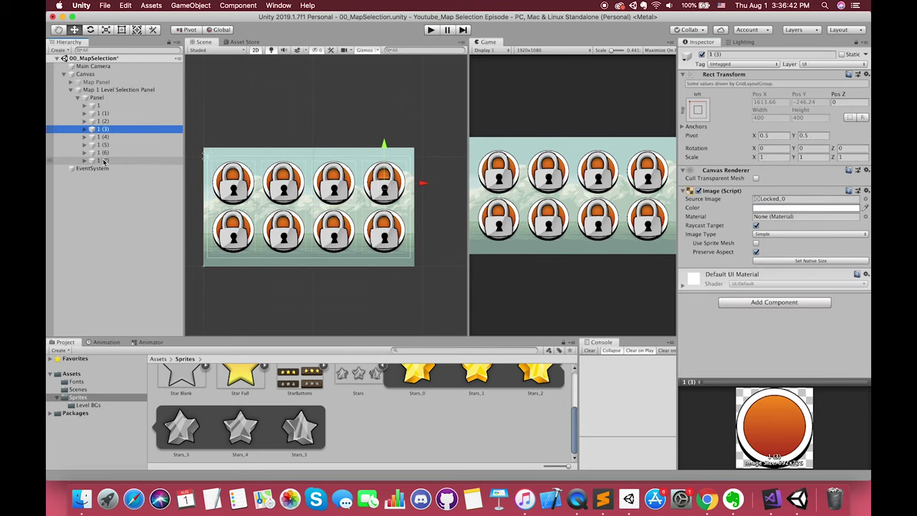
{"action": "key", "text": "super+BackSpace"}
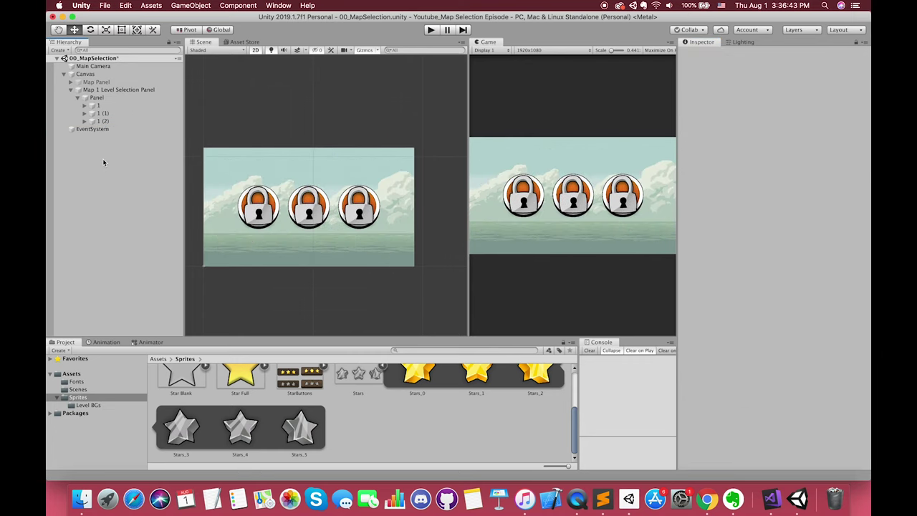
Rename the two remaining level button copies 2 and 3
{"action": "left_click", "coordinate": [107, 116]}
{"action": "key", "text": "Return"}
{"action": "type", "text": "2"}
{"action": "key", "text": "Return"}
{"action": "key", "text": "Down"}
{"action": "key", "text": "Return"}
{"action": "type", "text": "3"}
{"action": "key", "text": "Return"}
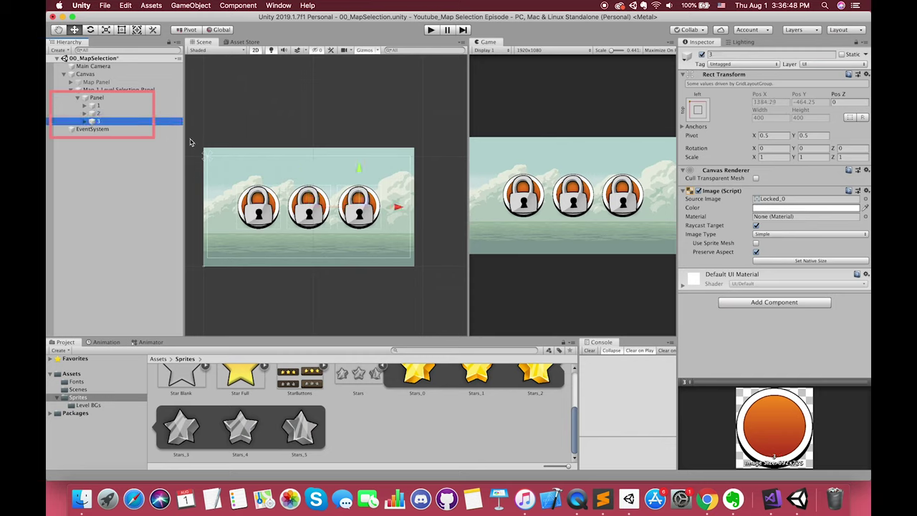
Set the Child Alignment of Panel's Grid Layout Group to Upper Left
{"action": "left_click", "coordinate": [109, 98]}
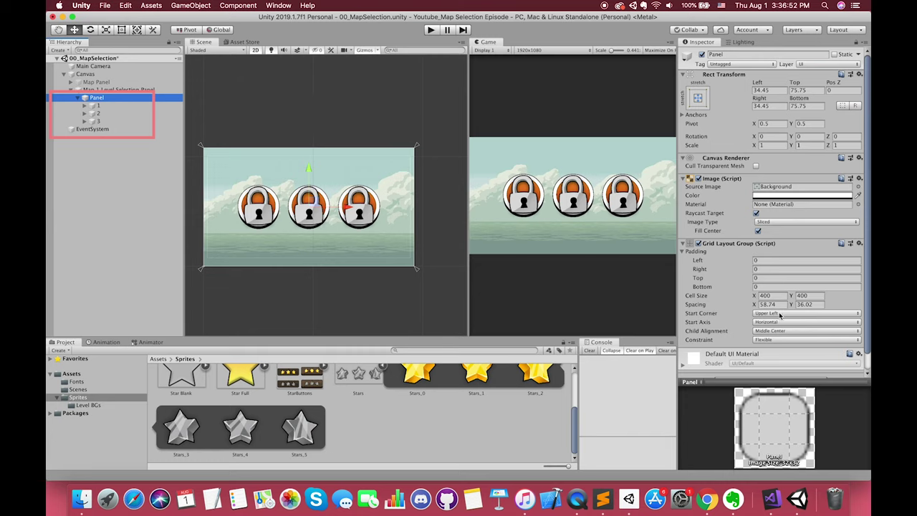
{"action": "left_click", "coordinate": [774, 331]}
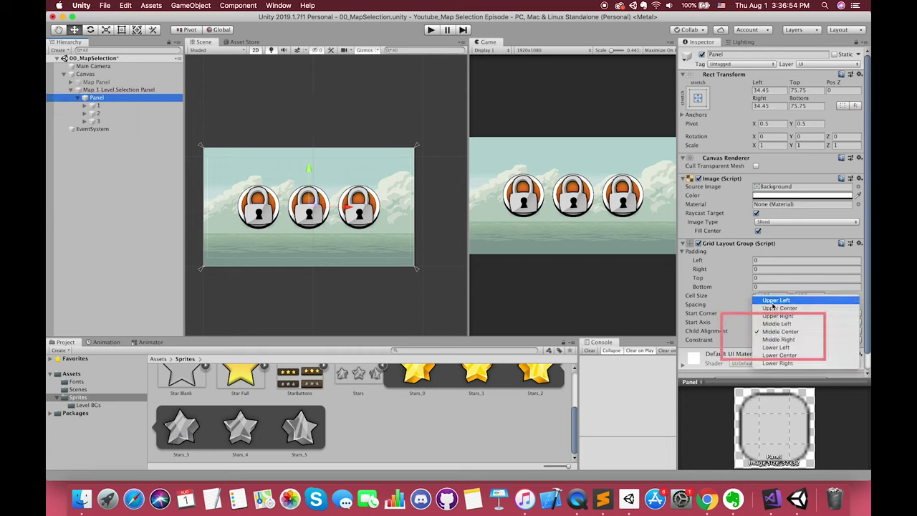
{"action": "left_click", "coordinate": [761, 297]}
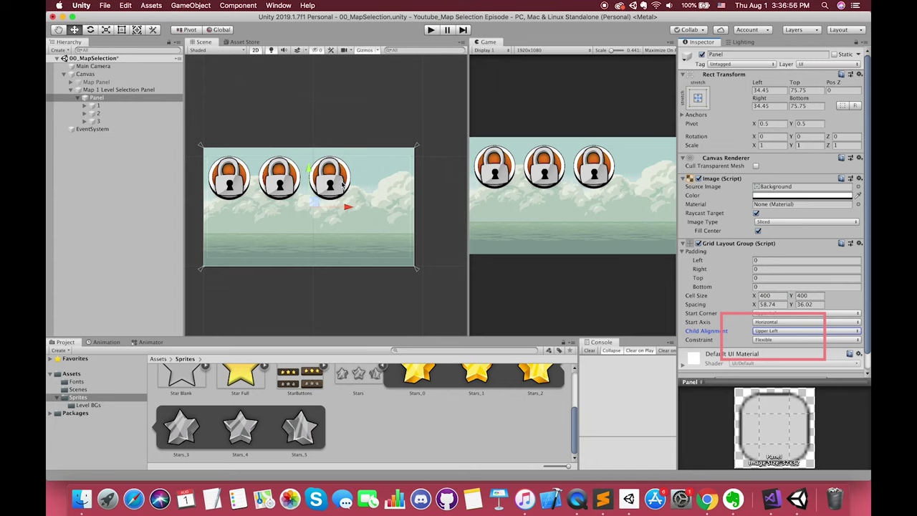
Shrink Panel with the Rect tool to Left and Right 106.15 and Top 169.8, keeping the side margins symmetric
{"action": "left_click", "coordinate": [131, 98]}
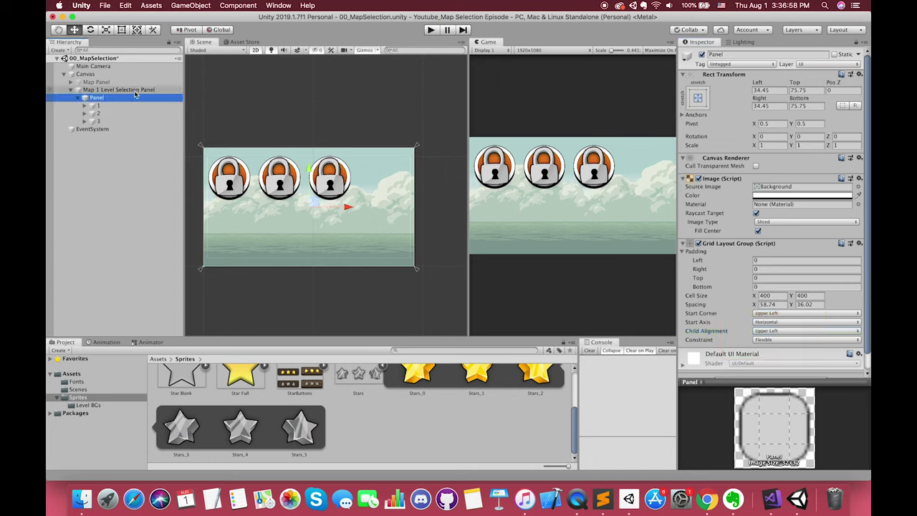
{"action": "left_click", "coordinate": [122, 29]}
{"action": "left_click_drag", "start_coordinate": [306, 148], "coordinate": [309, 166]}
{"action": "left_click_drag", "start_coordinate": [207, 215], "coordinate": [214, 214], "text": "alt"}
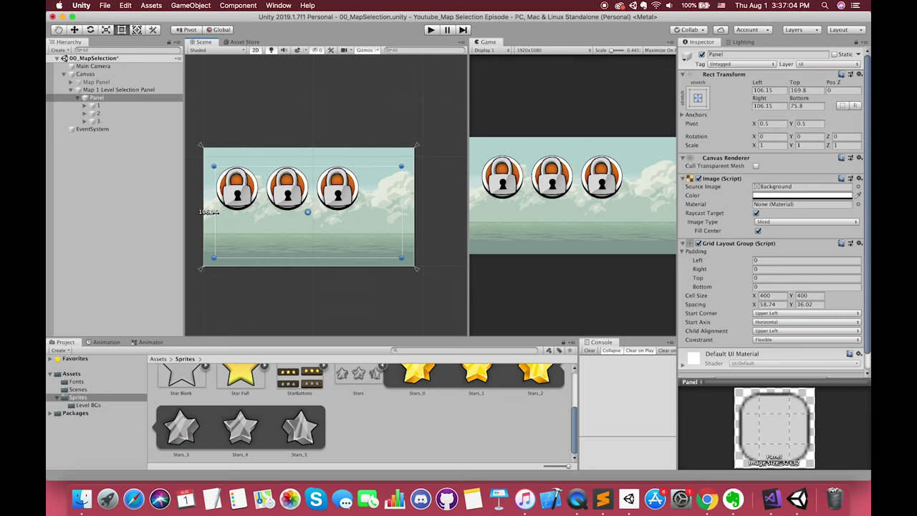
Duplicate level button 3 to test a four-button row, and set Panel's grid Cell Size to 360 by 360 and X Spacing to 83.6
{"action": "left_click", "coordinate": [98, 122]}
{"action": "key", "text": "super+d"}
{"action": "left_click", "coordinate": [97, 97]}
{"action": "left_click_drag", "start_coordinate": [753, 305], "coordinate": [581, 315]}
{"action": "key", "text": "super+z"}
{"action": "left_click", "coordinate": [770, 295]}
{"action": "type", "text": "360"}
{"action": "key", "text": "Tab"}
{"action": "type", "text": "360"}
{"action": "key", "text": "Tab"}
Delete the test button 3 (1) and collapse Panel in the hierarchy
{"action": "left_click", "coordinate": [101, 129]}
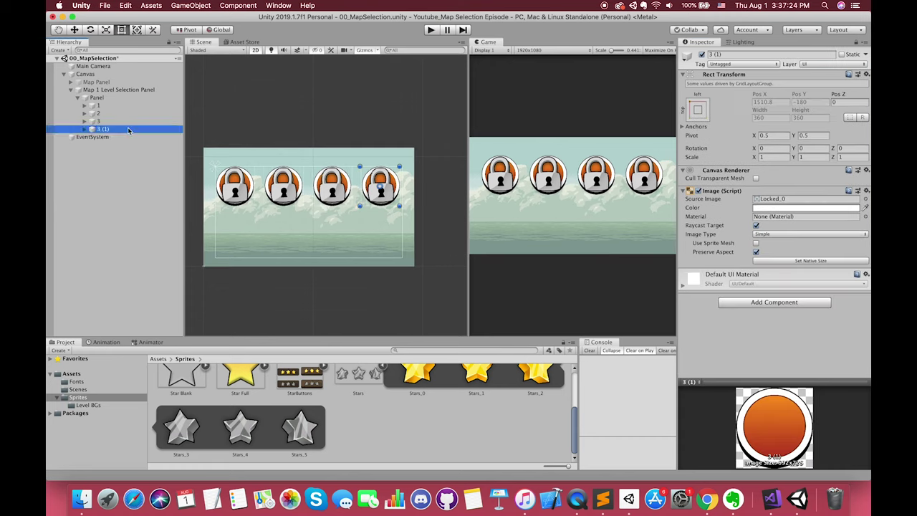
{"action": "key", "text": "super+BackSpace"}
{"action": "left_click", "coordinate": [96, 97]}
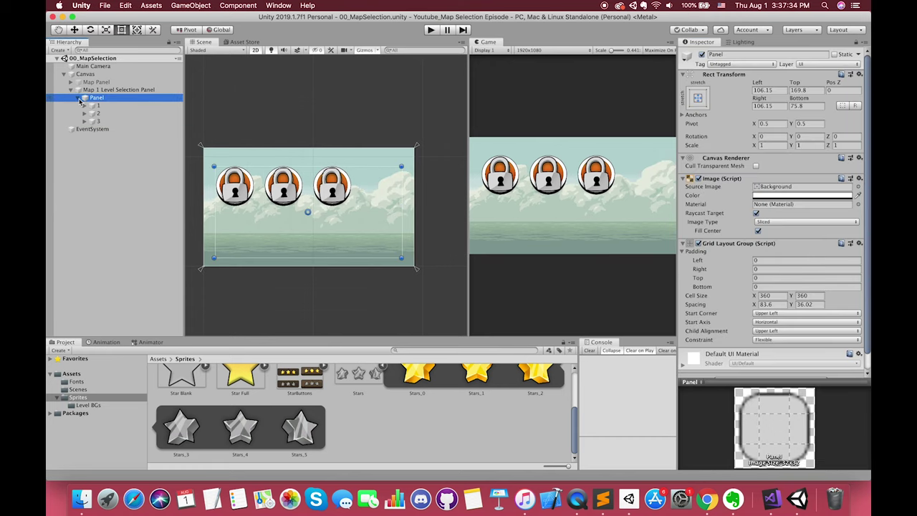
{"action": "left_click", "coordinate": [80, 99]}
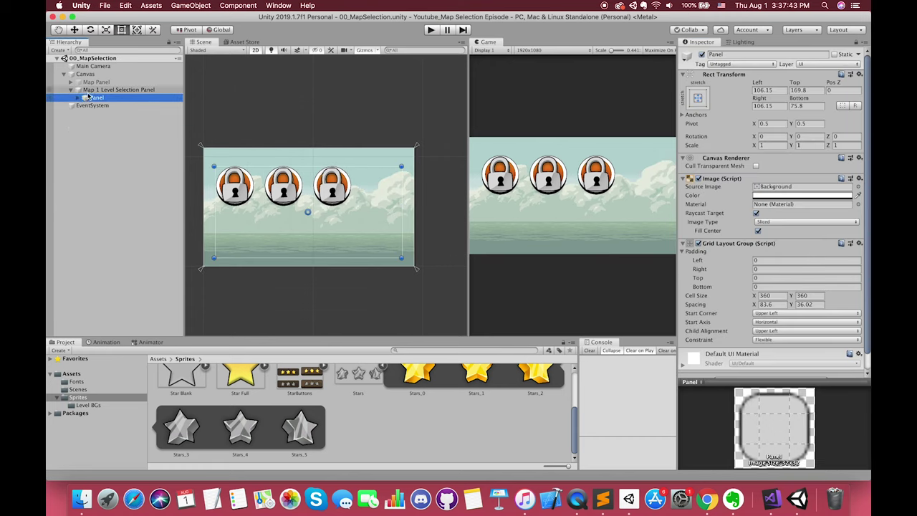
Add a UI Image under Map 1 Level Selection Panel and assign it the Close Button sprite
{"action": "right_click", "coordinate": [89, 91]}
{"action": "mouse_move", "coordinate": [107, 243]}
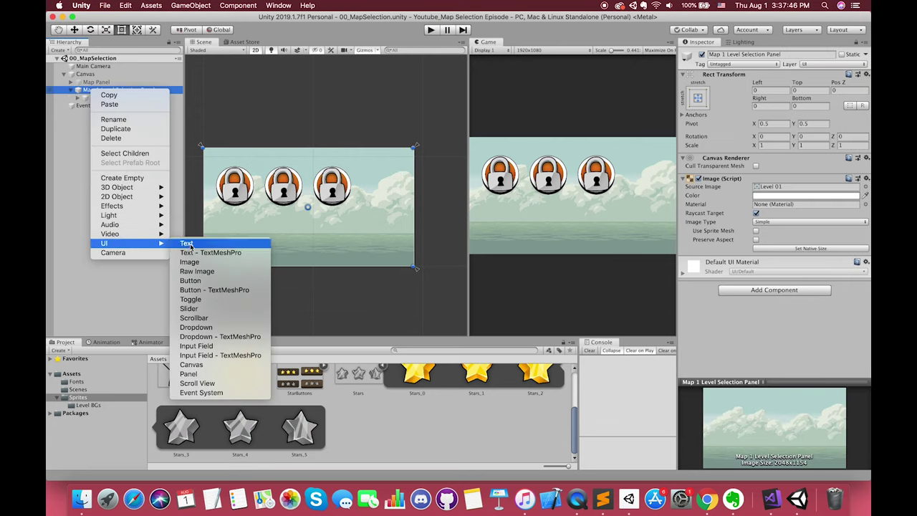
{"action": "left_click", "coordinate": [201, 264]}
{"action": "scroll", "coordinate": [324, 440], "scroll_direction": "up", "scroll_amount": 3}
{"action": "left_click_drag", "start_coordinate": [184, 394], "coordinate": [806, 188]}
Anchor the close image to the level panel's top-right corner, enlarge it and nudge it slightly away from the edges
{"action": "left_click", "coordinate": [698, 98]}
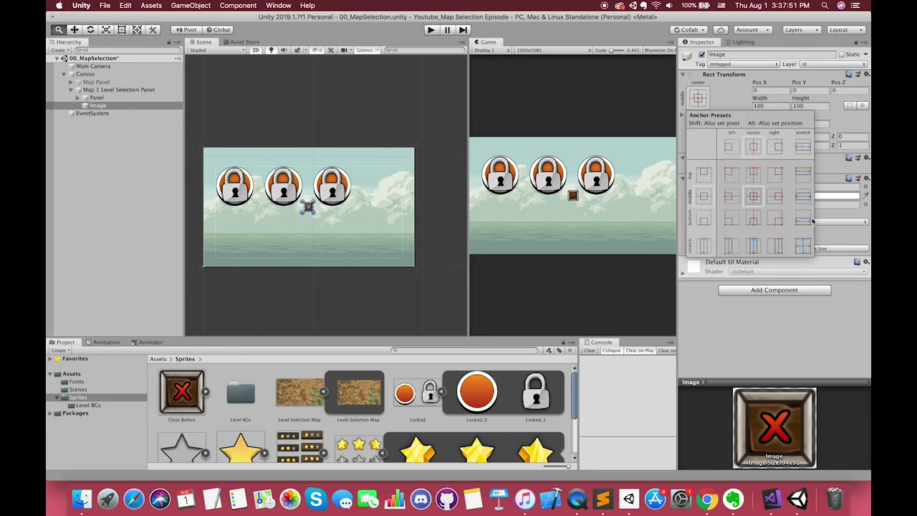
{"action": "left_click", "coordinate": [777, 179], "text": "alt"}
{"action": "left_click", "coordinate": [177, 122]}
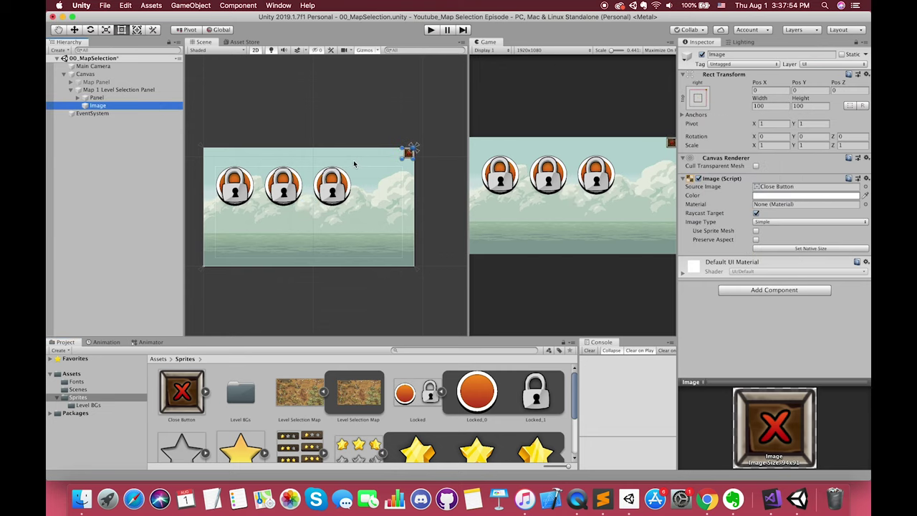
{"action": "left_click_drag", "start_coordinate": [400, 159], "coordinate": [381, 180]}
{"action": "key", "text": "w"}
{"action": "left_click_drag", "start_coordinate": [418, 144], "coordinate": [413, 147]}
Rename the close image BackButton
{"action": "left_click", "coordinate": [143, 106]}
{"action": "key", "text": "Return"}
{"action": "type", "text": "BackButton"}
{"action": "key", "text": "Return"}
{"action": "scroll", "coordinate": [451, 237], "scroll_direction": "down", "scroll_amount": 2}
{"action": "scroll", "coordinate": [383, 240], "scroll_direction": "up", "scroll_amount": 1}
Activate Left Star, Mid Star and Right Star of level button 1 and deactivate its Lock Image
{"action": "left_click", "coordinate": [96, 90]}
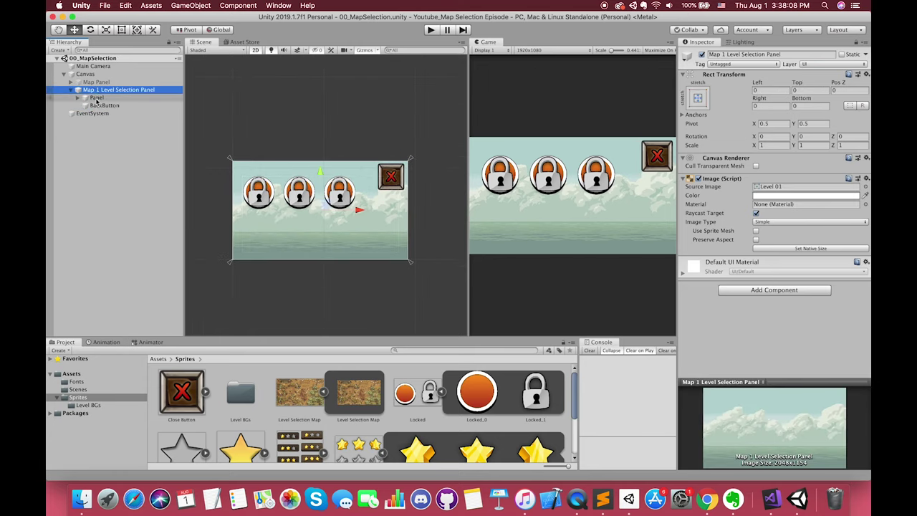
{"action": "left_click", "coordinate": [76, 98]}
{"action": "left_click", "coordinate": [104, 105]}
{"action": "left_click", "coordinate": [83, 105]}
{"action": "left_click", "coordinate": [113, 121]}
{"action": "left_click", "coordinate": [115, 136], "text": "shift"}
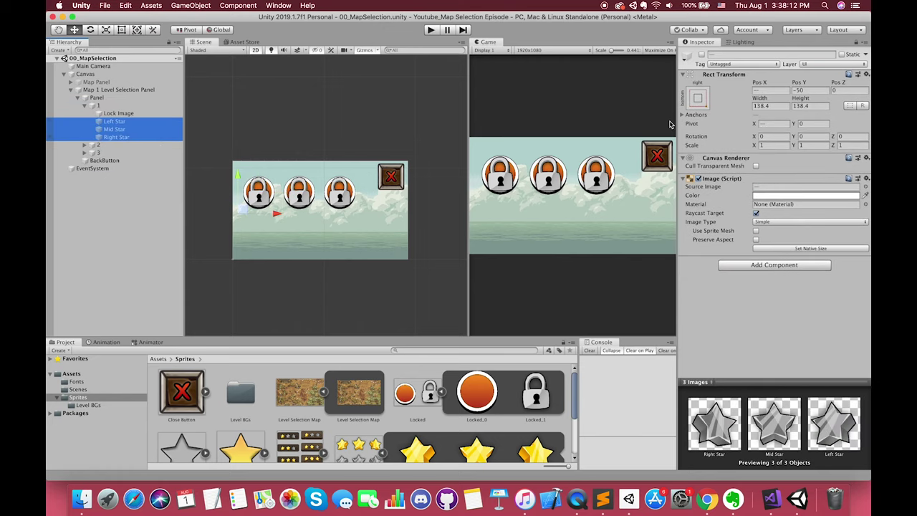
{"action": "left_click", "coordinate": [131, 114]}
{"action": "left_click", "coordinate": [702, 55]}
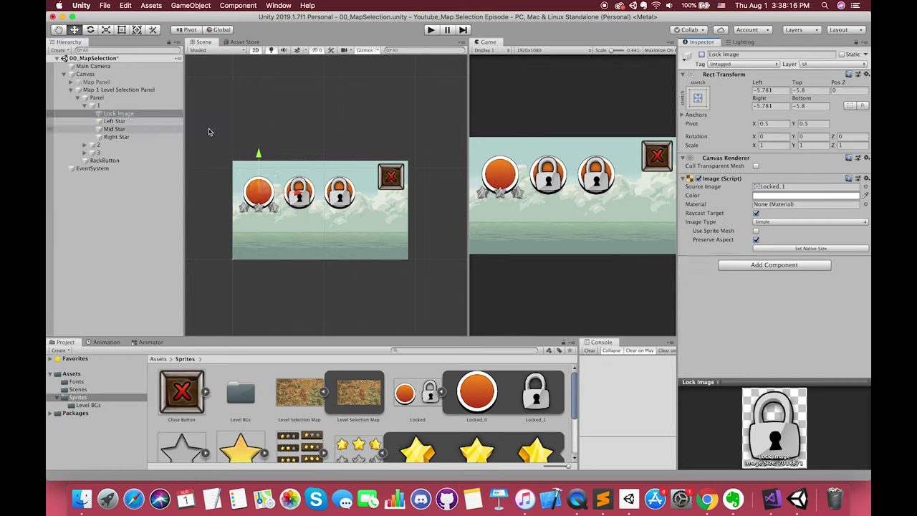
Collapse level button 1 and Panel, and duplicate Map 1 Level Selection Panel three times
{"action": "left_click", "coordinate": [84, 105]}
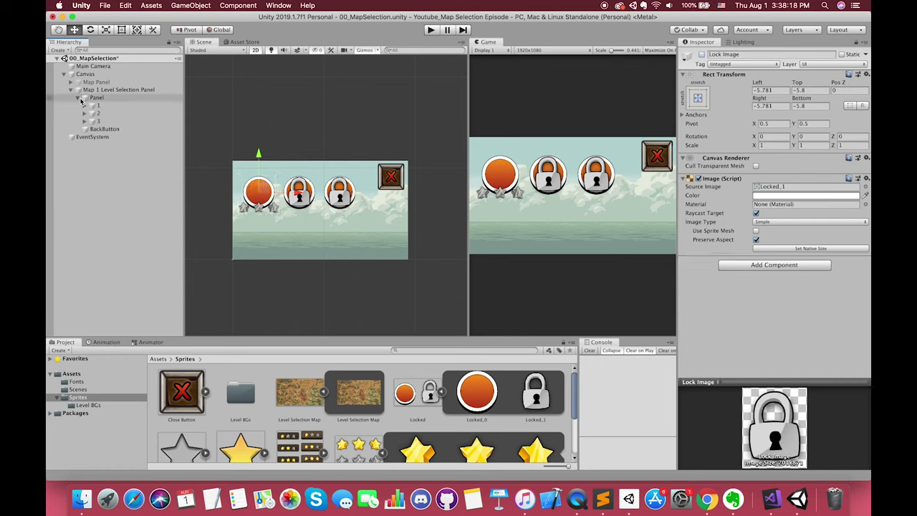
{"action": "left_click", "coordinate": [84, 98]}
{"action": "left_click", "coordinate": [77, 97]}
{"action": "left_click", "coordinate": [89, 90]}
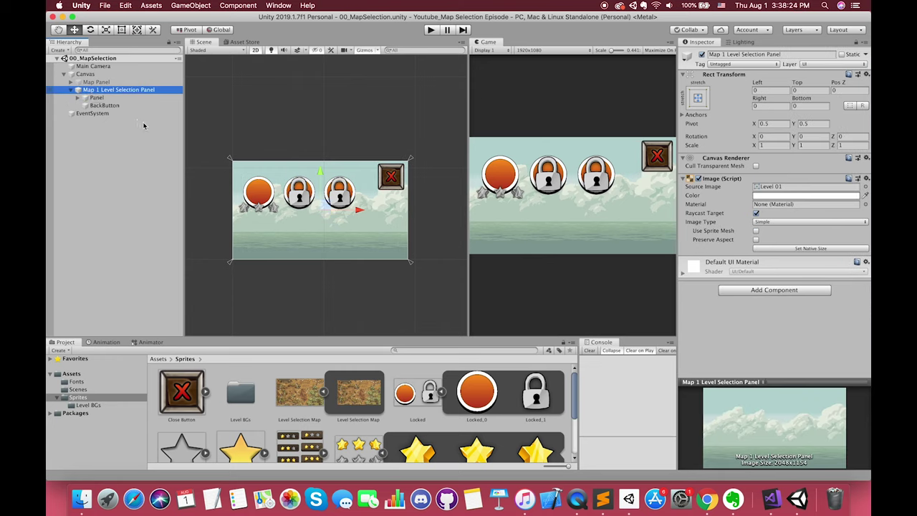
{"action": "key", "text": "super+d"}
{"action": "key", "text": "super+d"}
{"action": "key", "text": "super+d"}
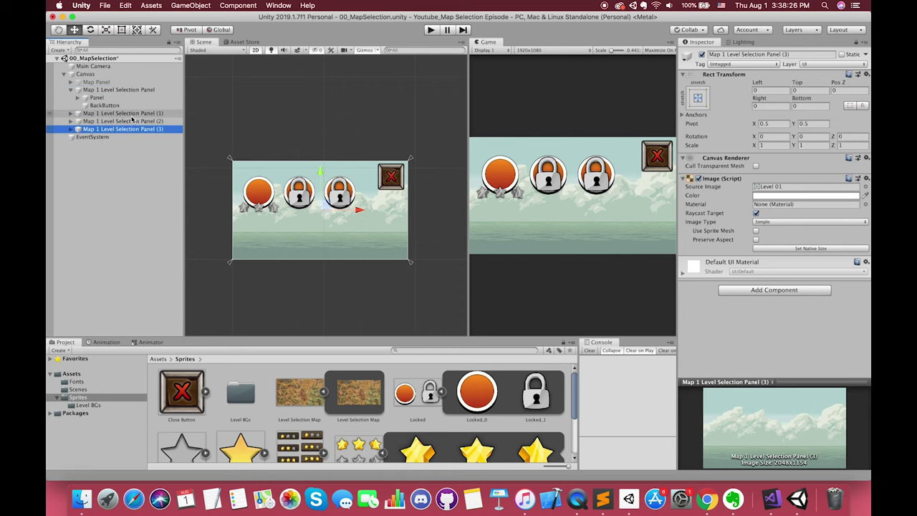